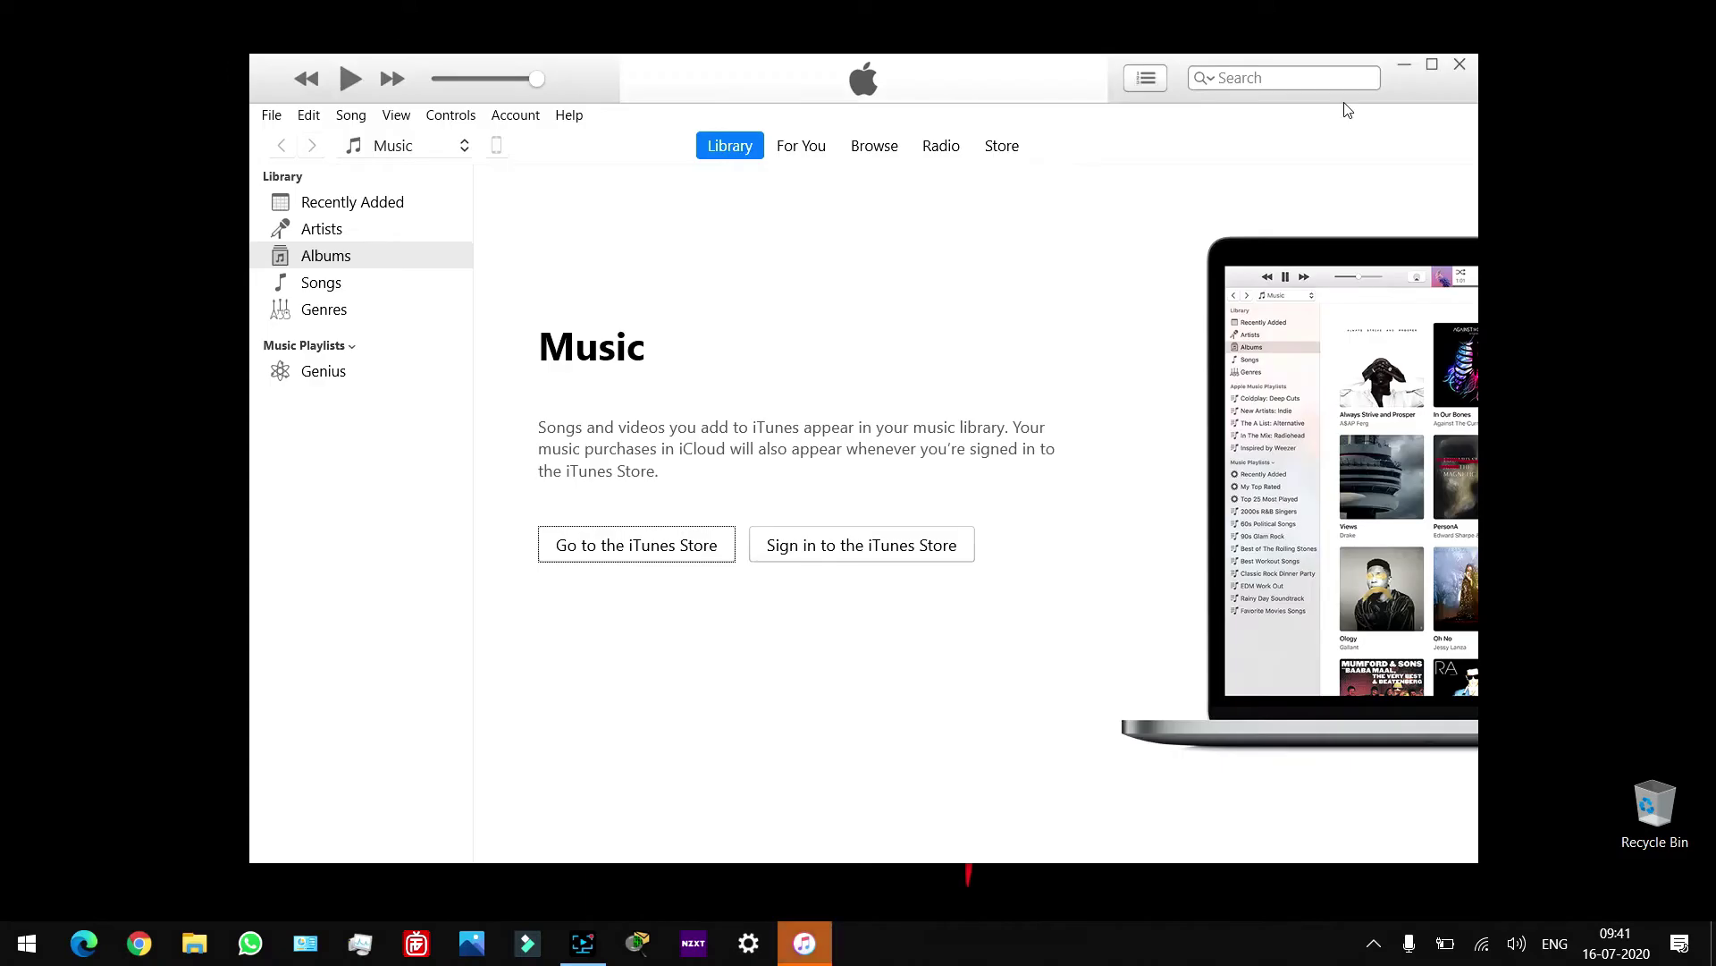
- Quit iTunes, cancelling its running sync, then open 3uTools and dismiss the iDevice connection reminder
left_click(1461, 66)
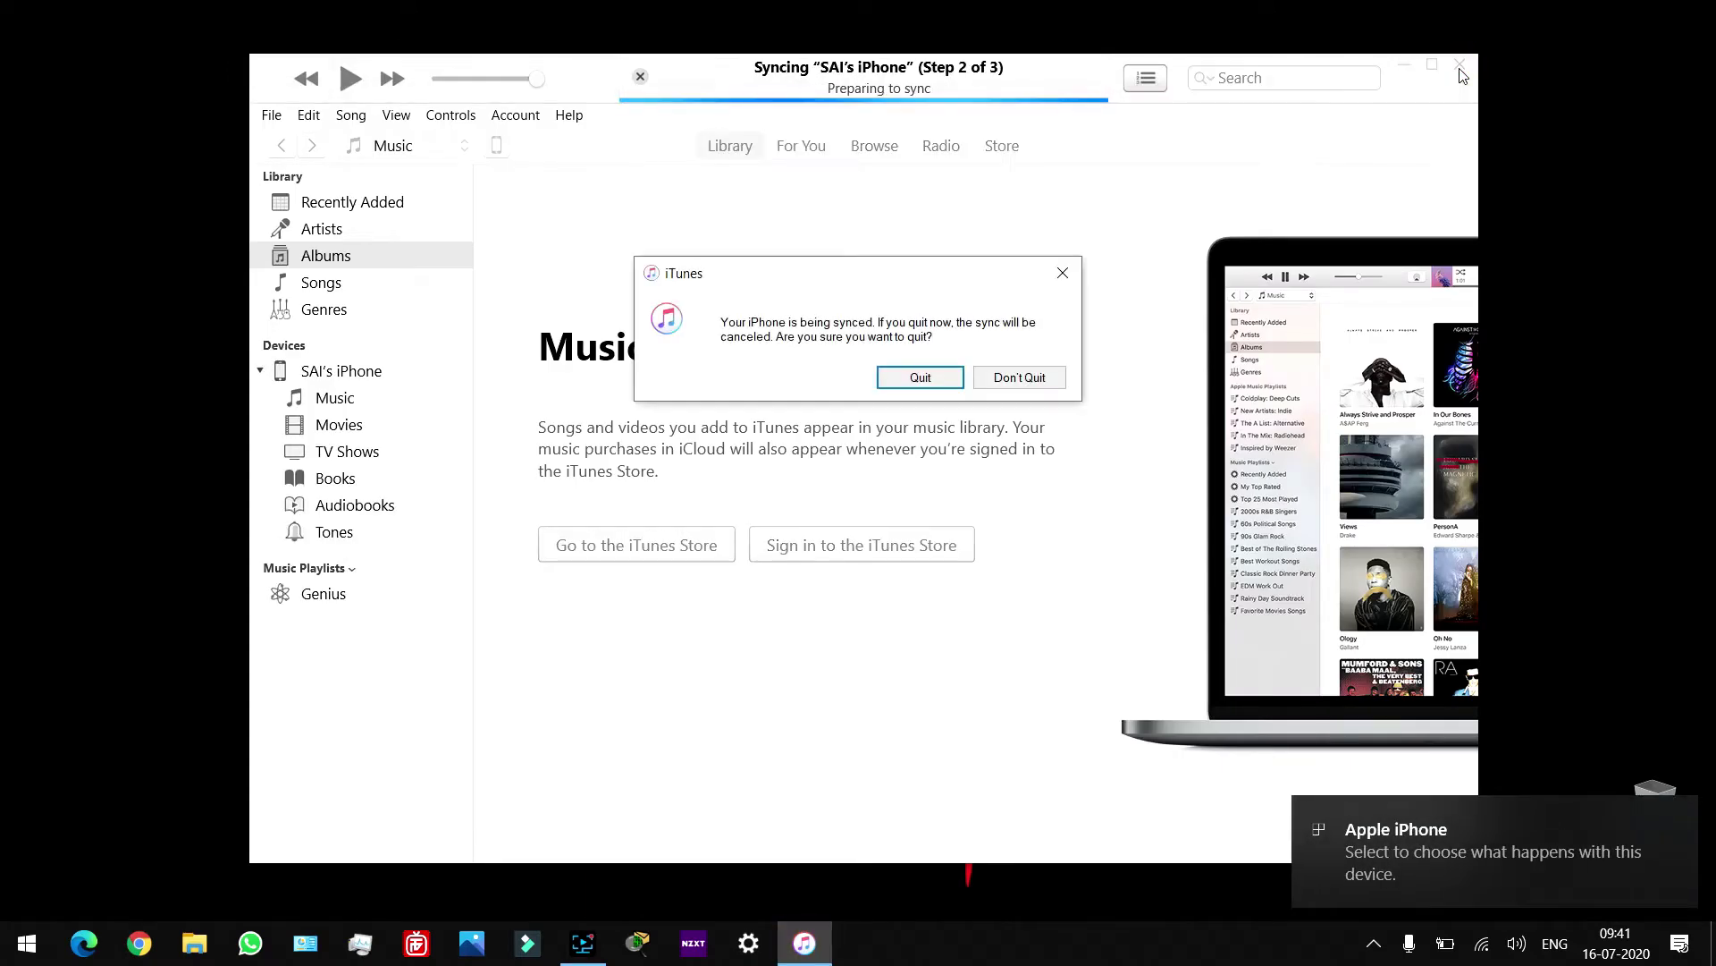
left_click(921, 377)
left_click(27, 943)
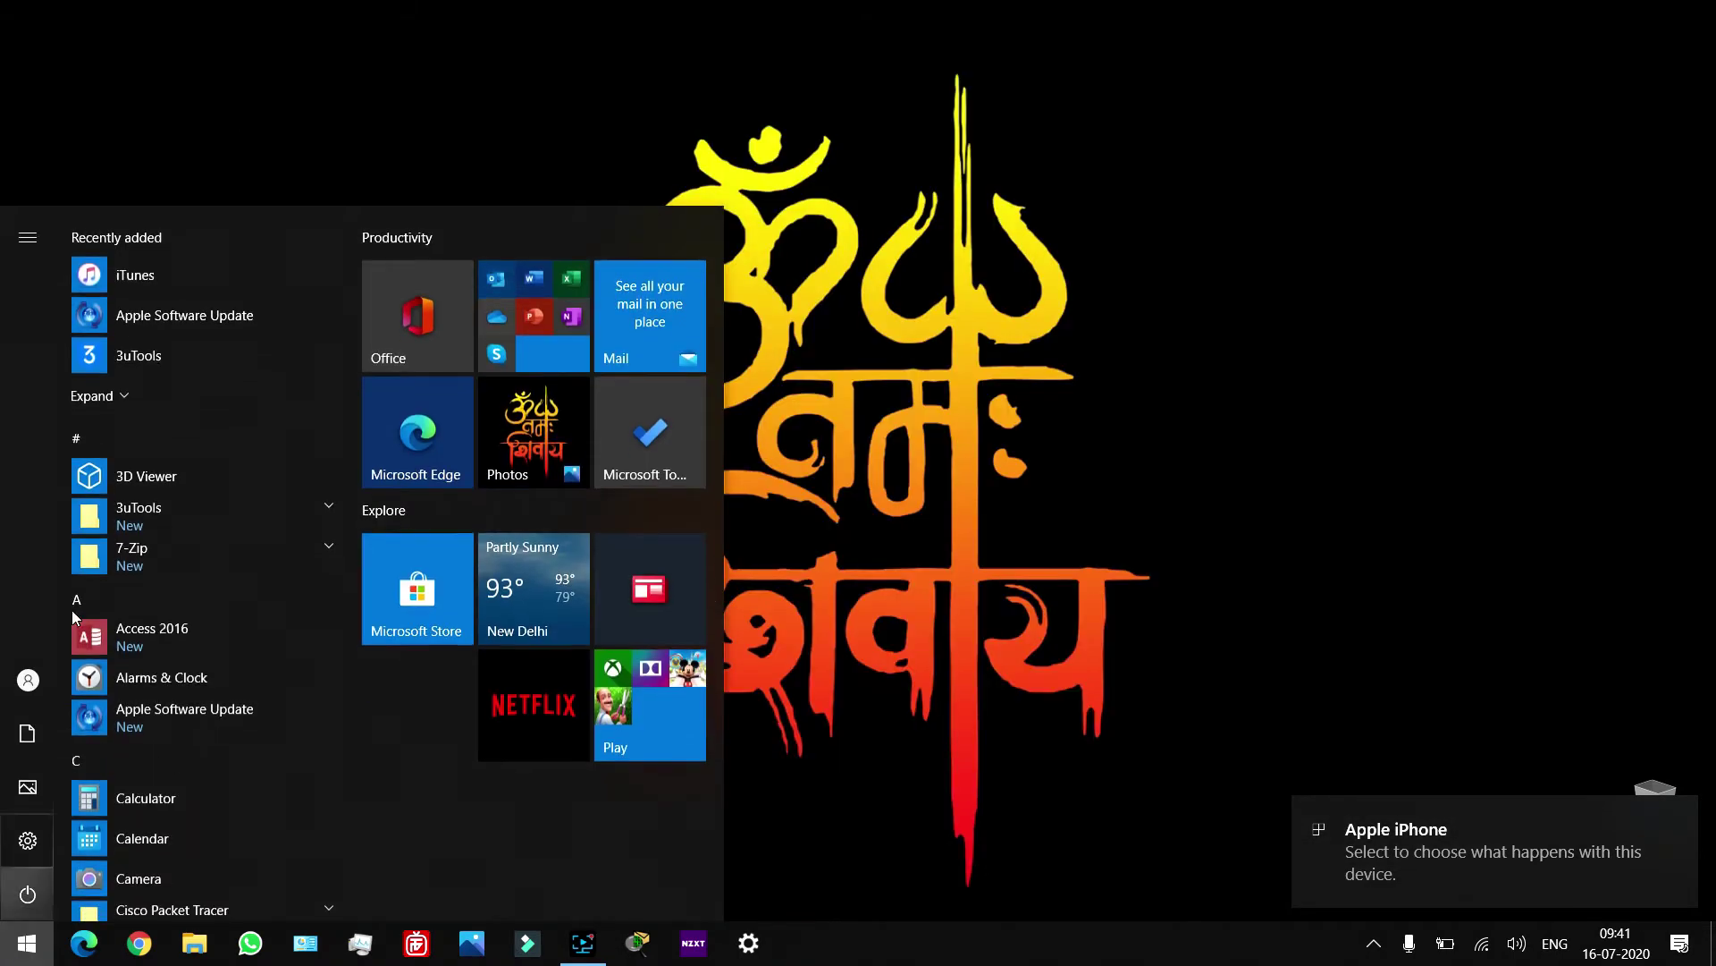
left_click(159, 370)
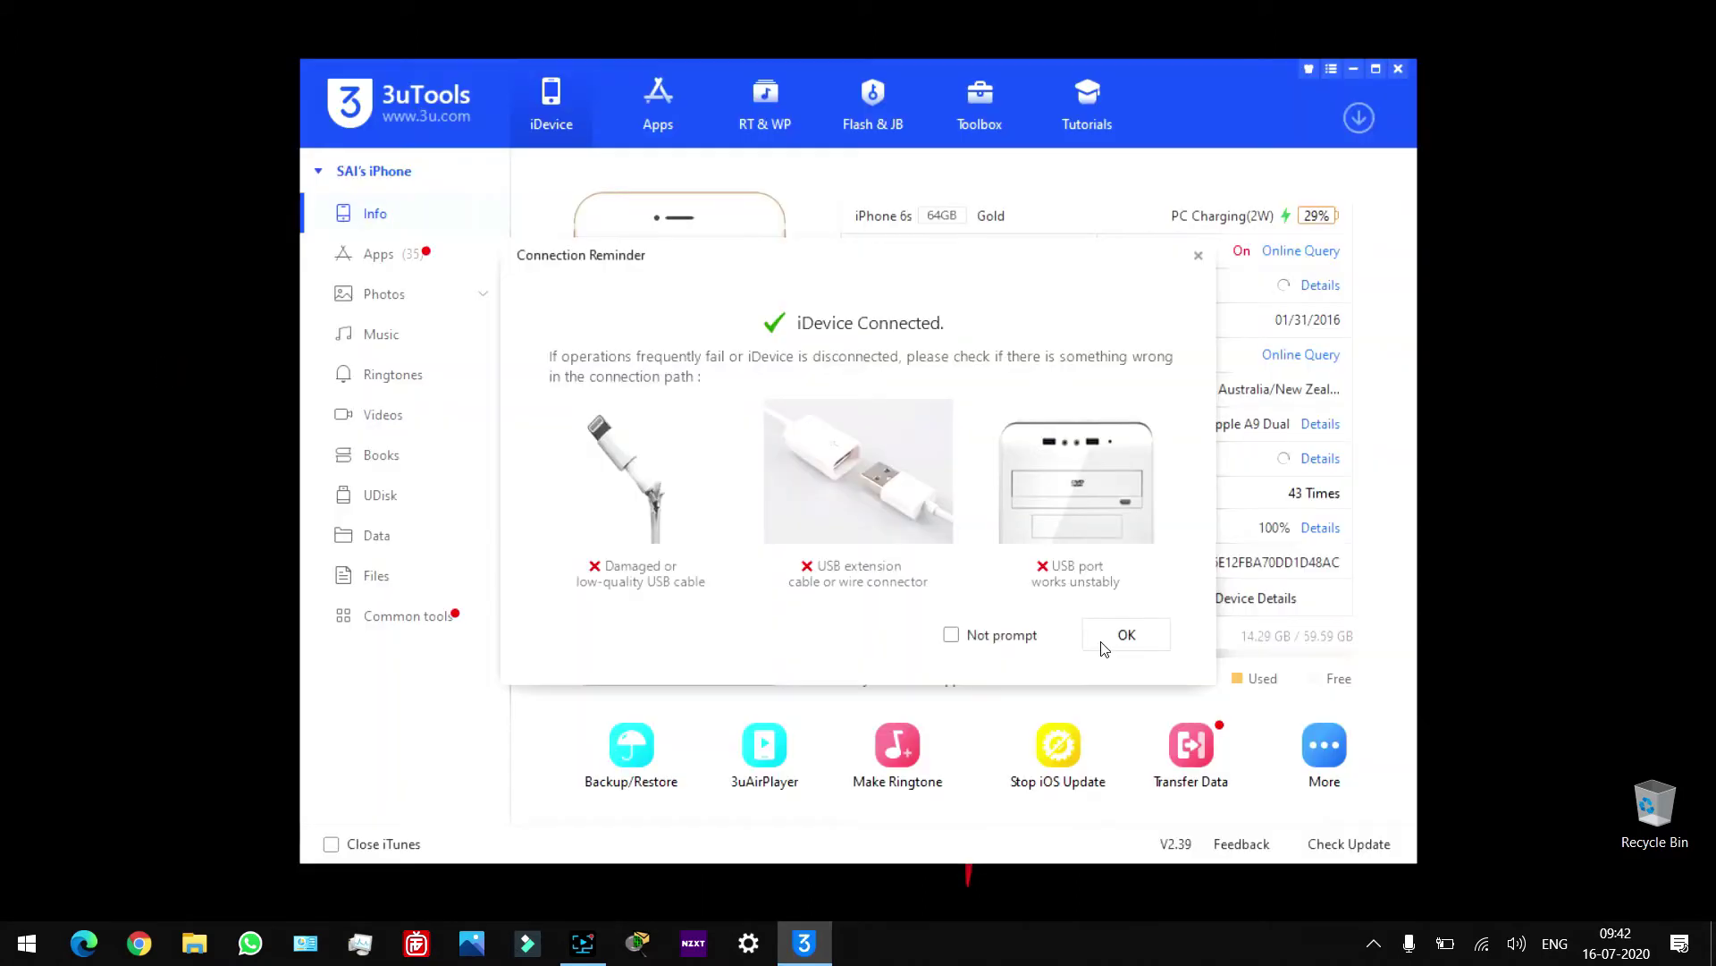
left_click(1105, 646)
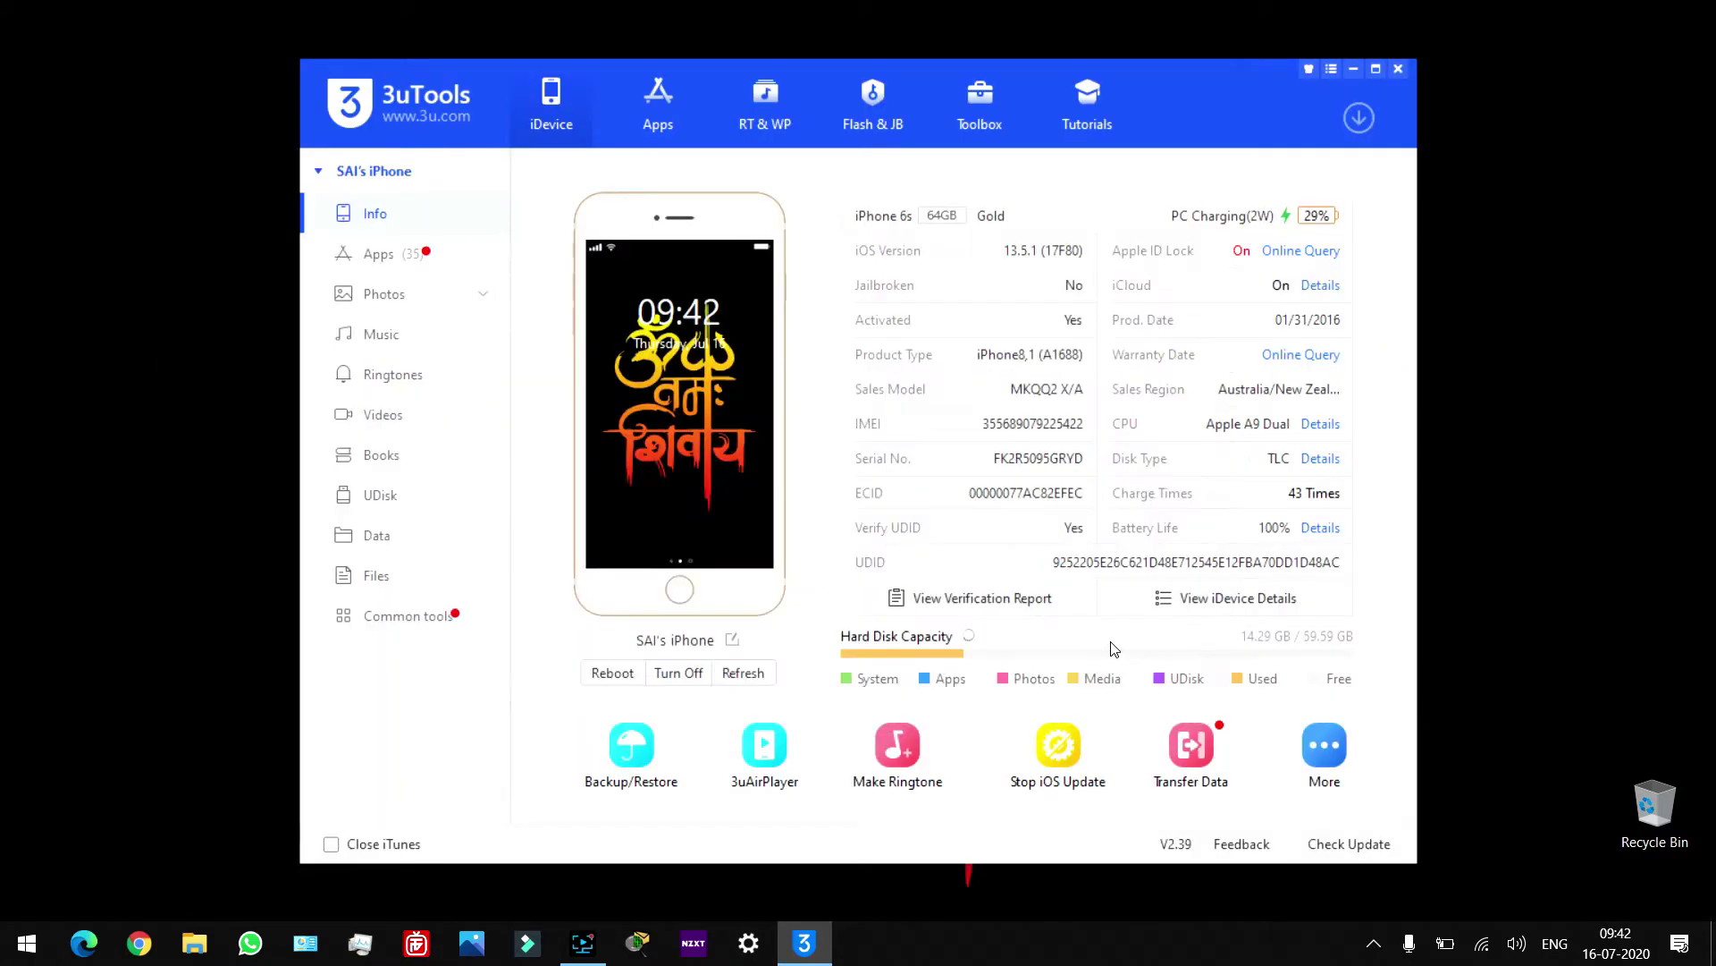
- Start making a ringtone from the PC file Om Sivoham in the Music folder
left_click(769, 125)
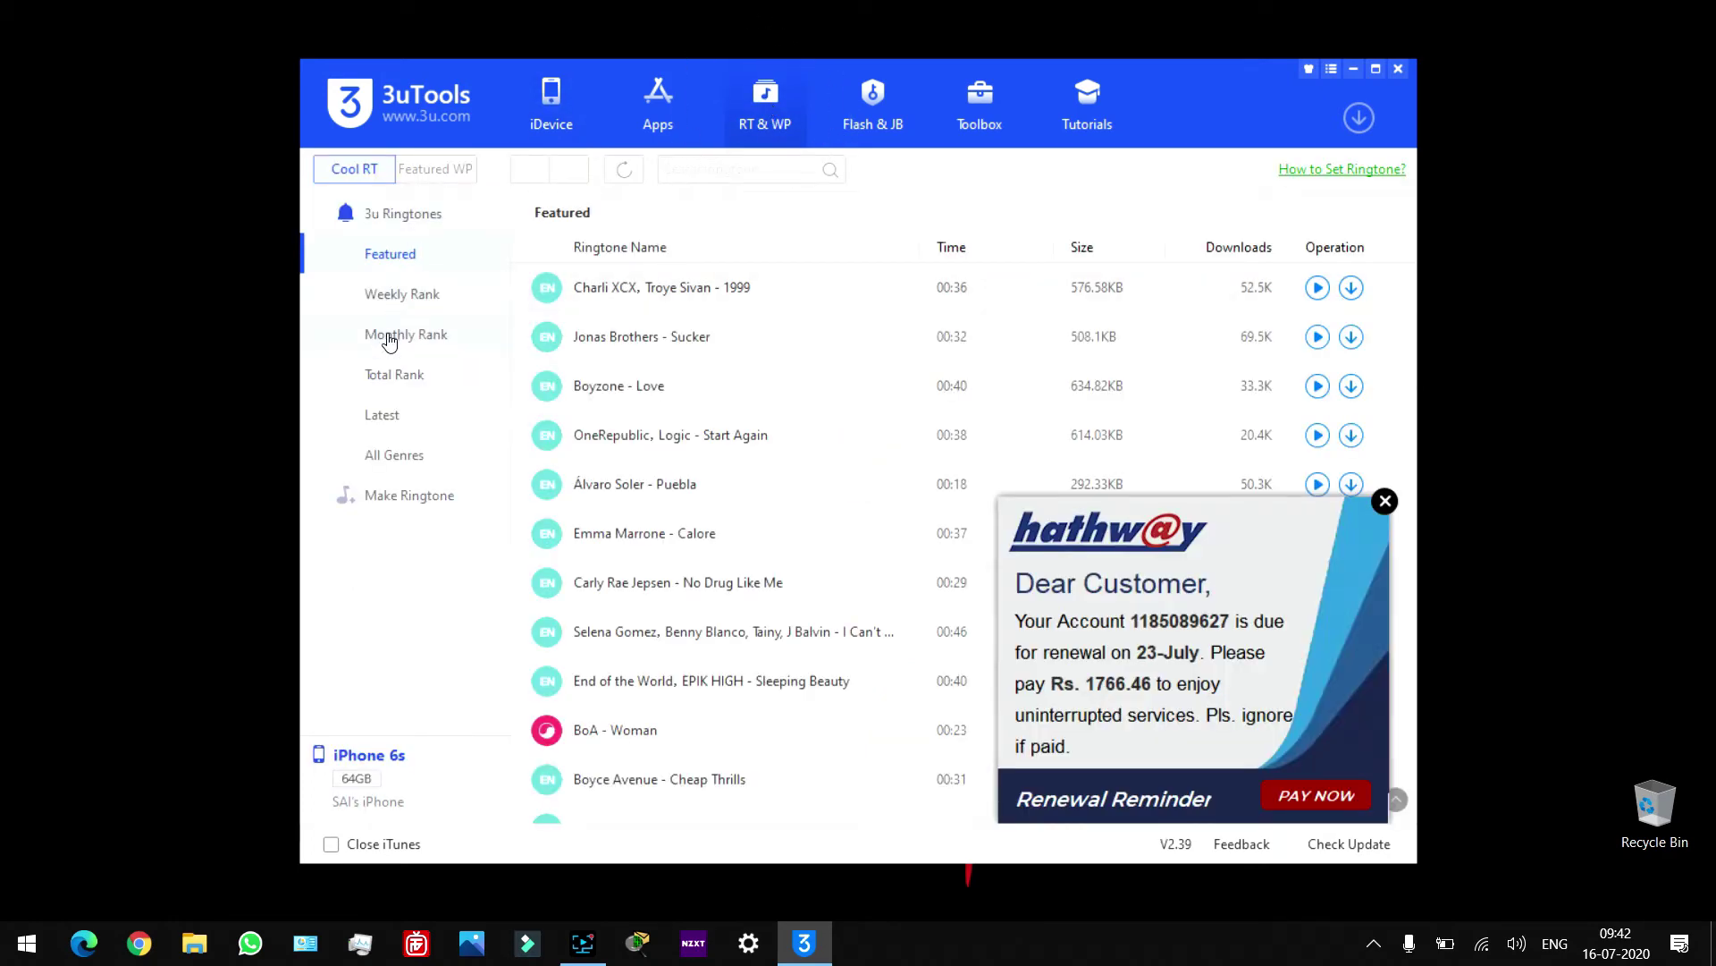
left_click(402, 512)
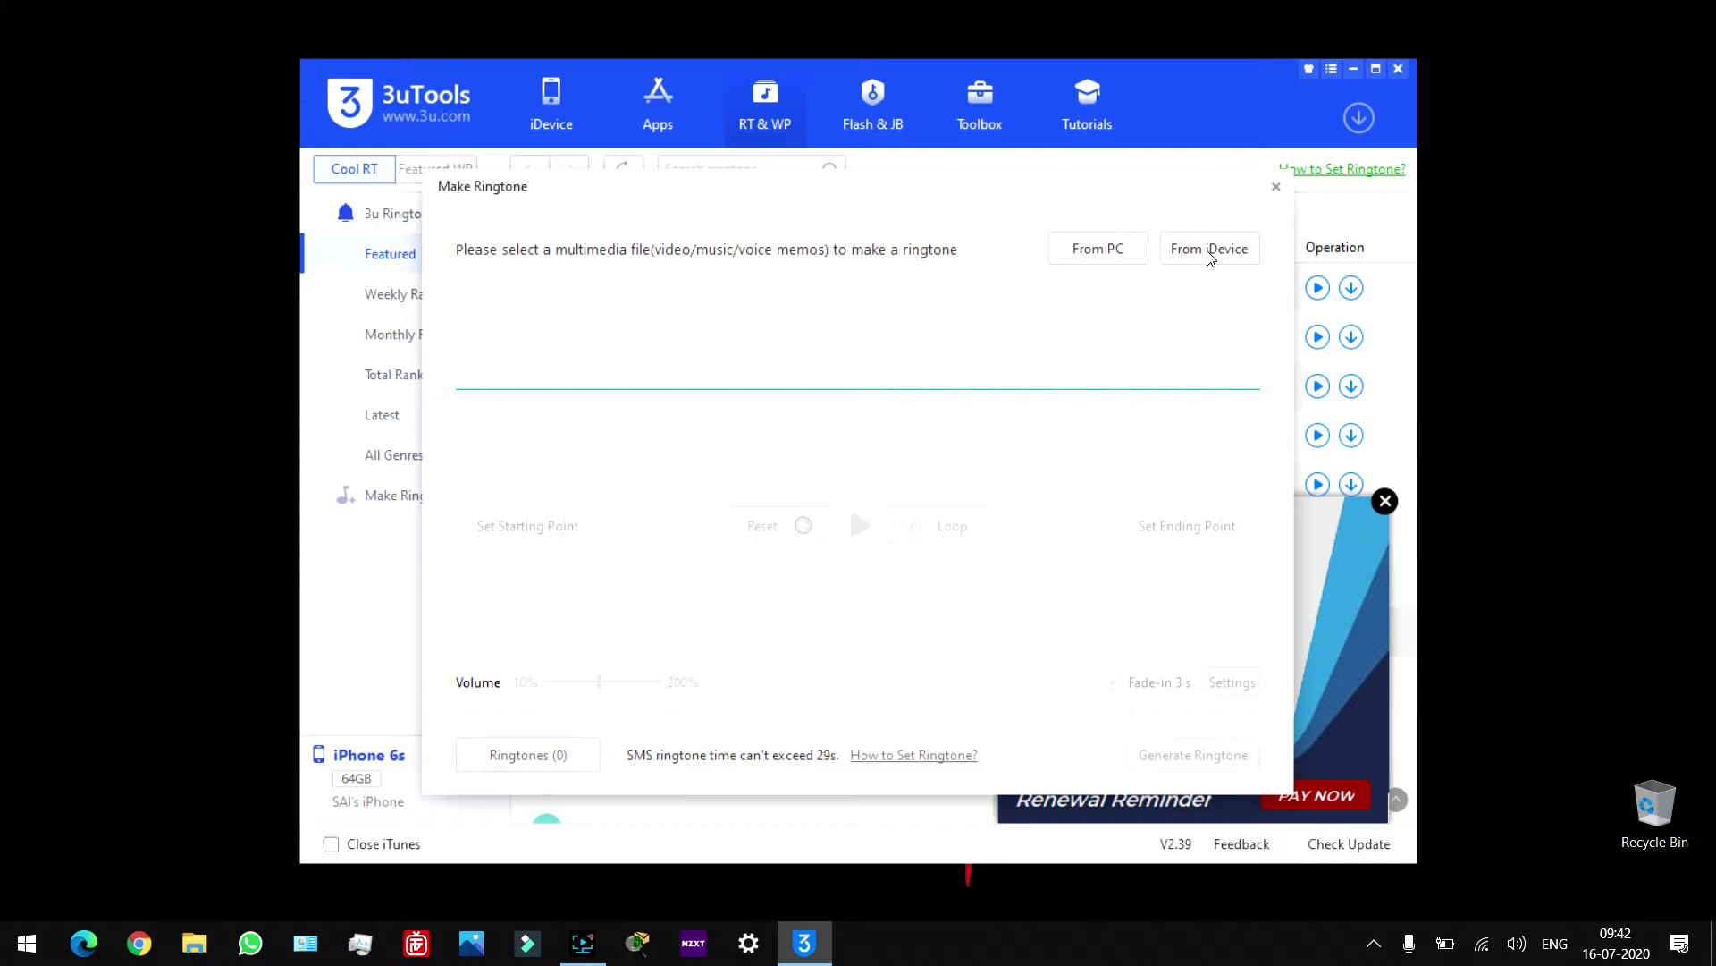
left_click(1120, 253)
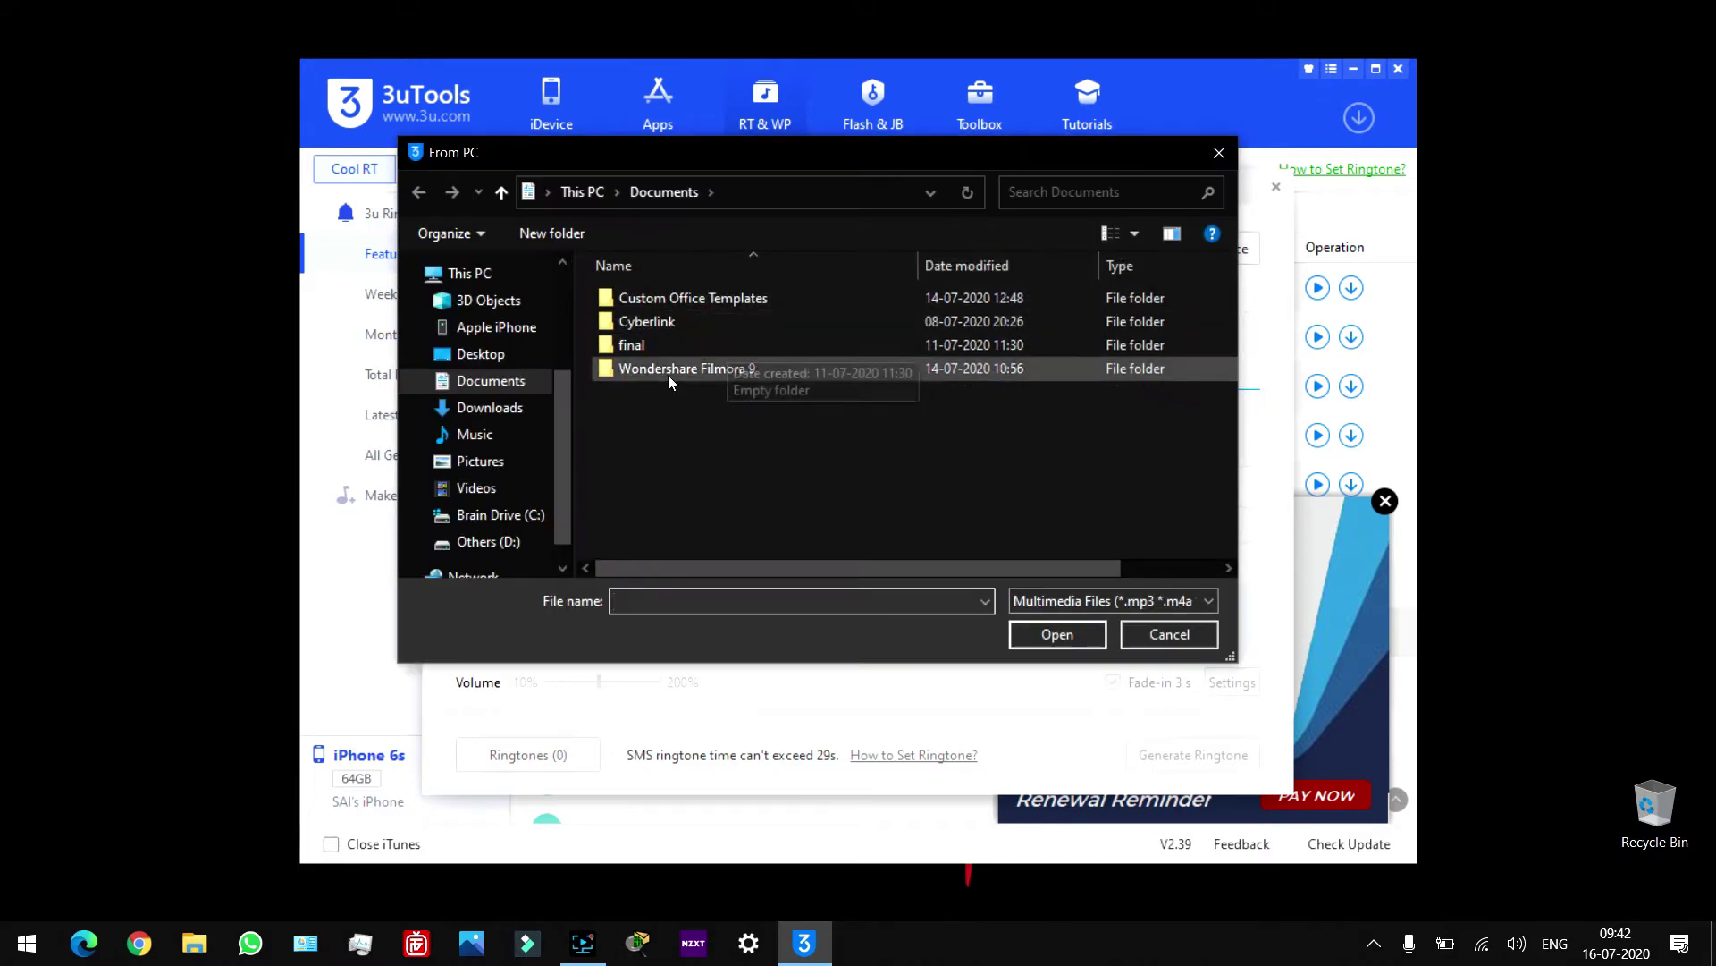
left_click(525, 441)
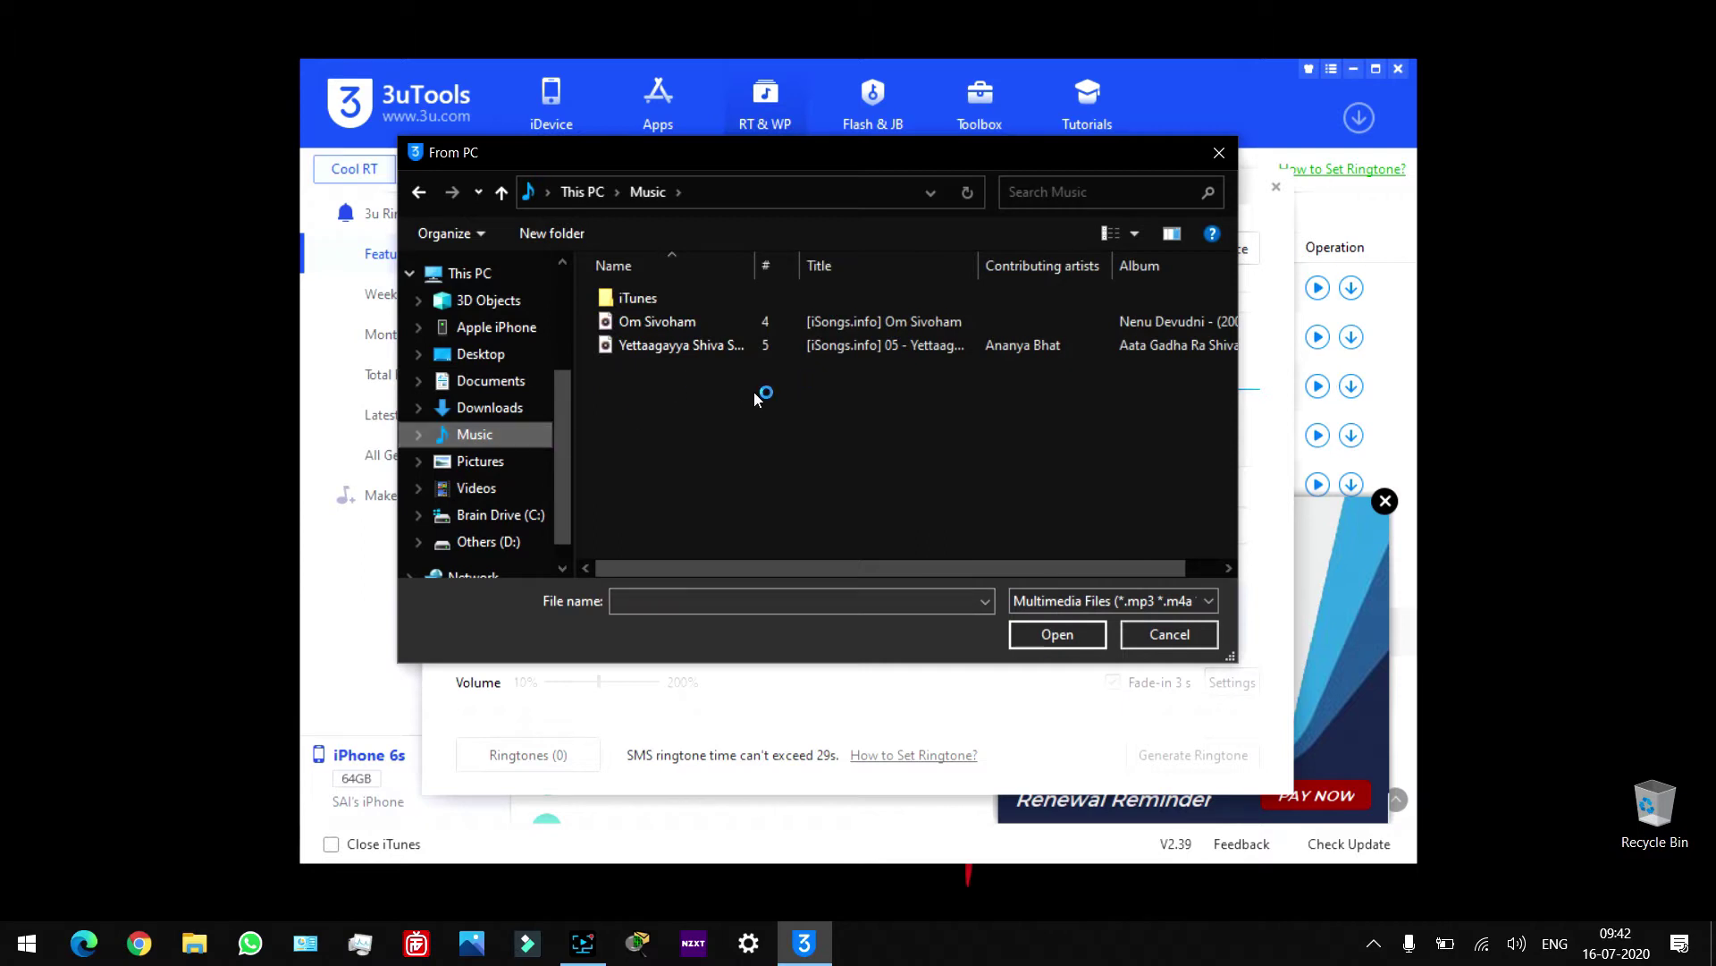
left_click(712, 325)
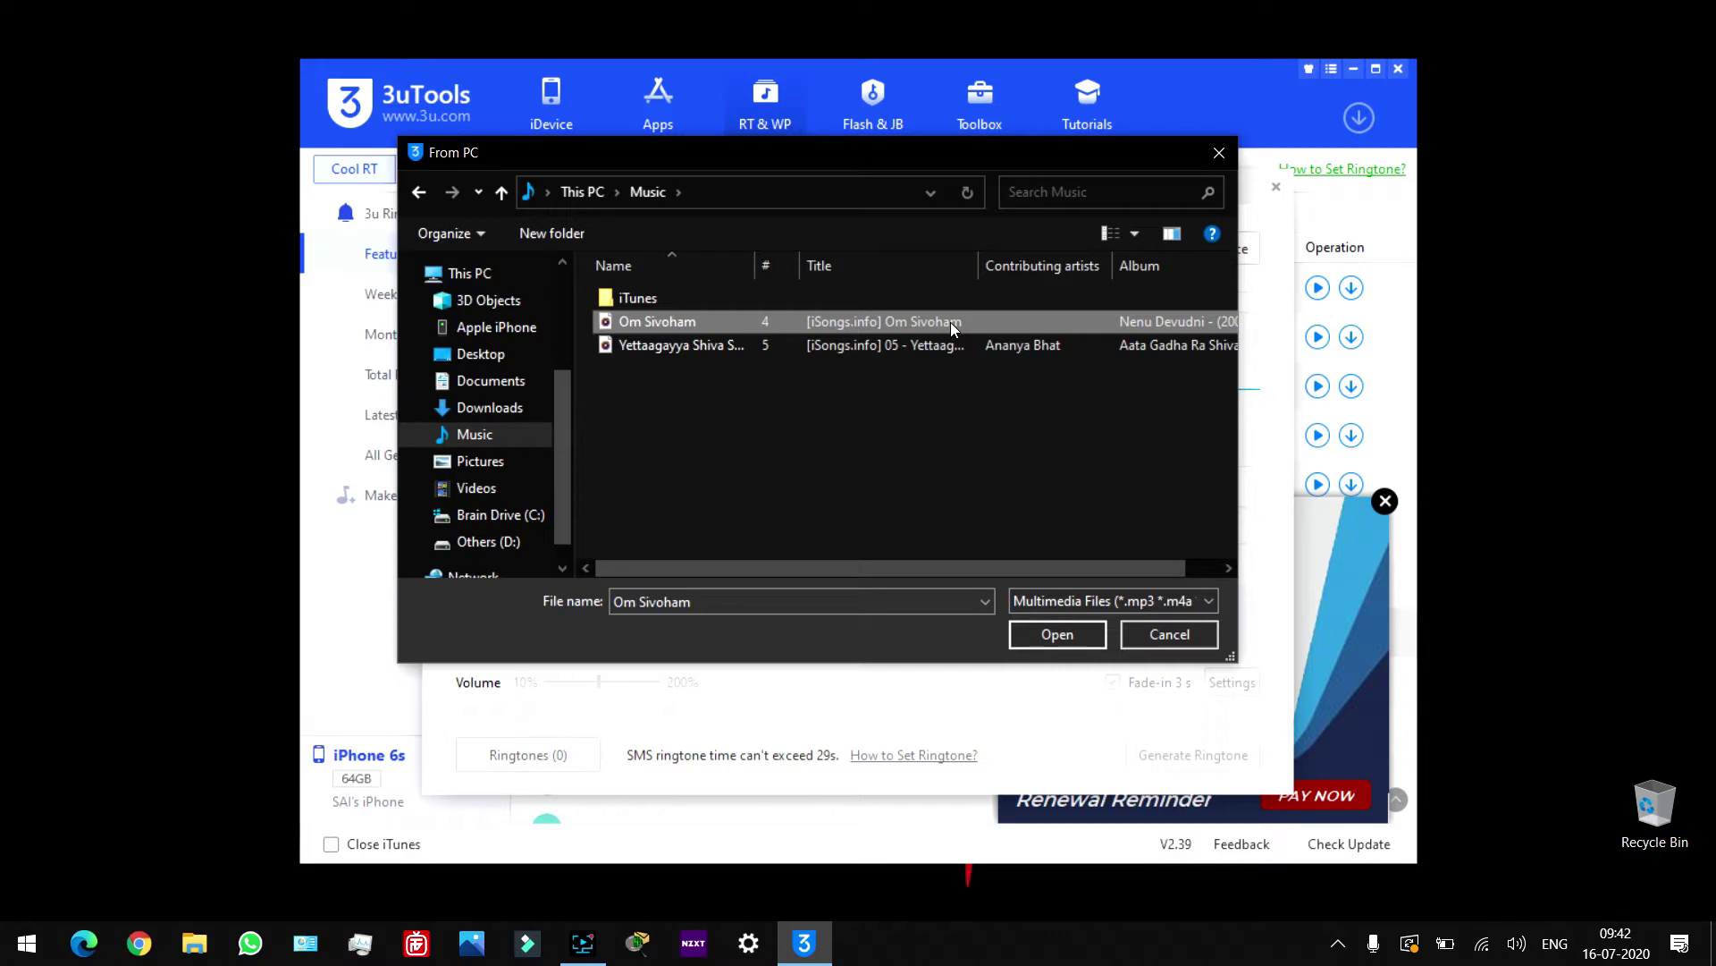
left_click(1046, 636)
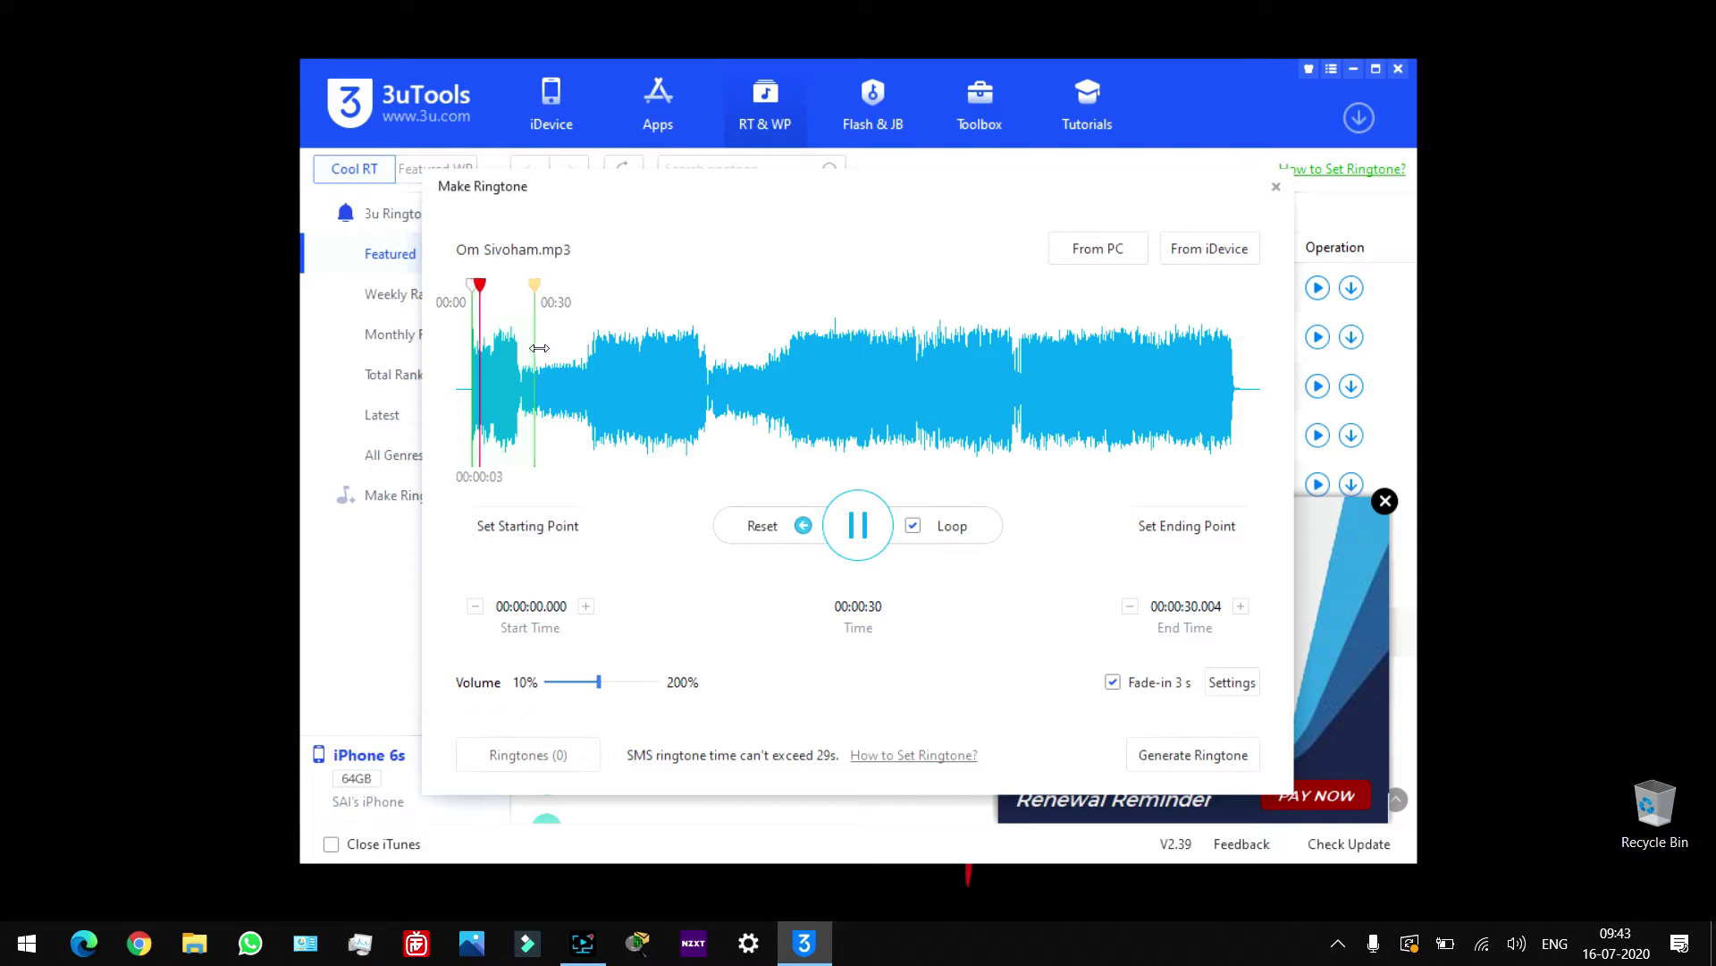
- Move the ringtone selection to run from about 1:51 to 2:22 of the song, and pause playback
left_click(860, 527)
mouse_move(535, 286)
left_mouse_down()
mouse_move(774, 295)
mouse_move(789, 313)
left_mouse_up()
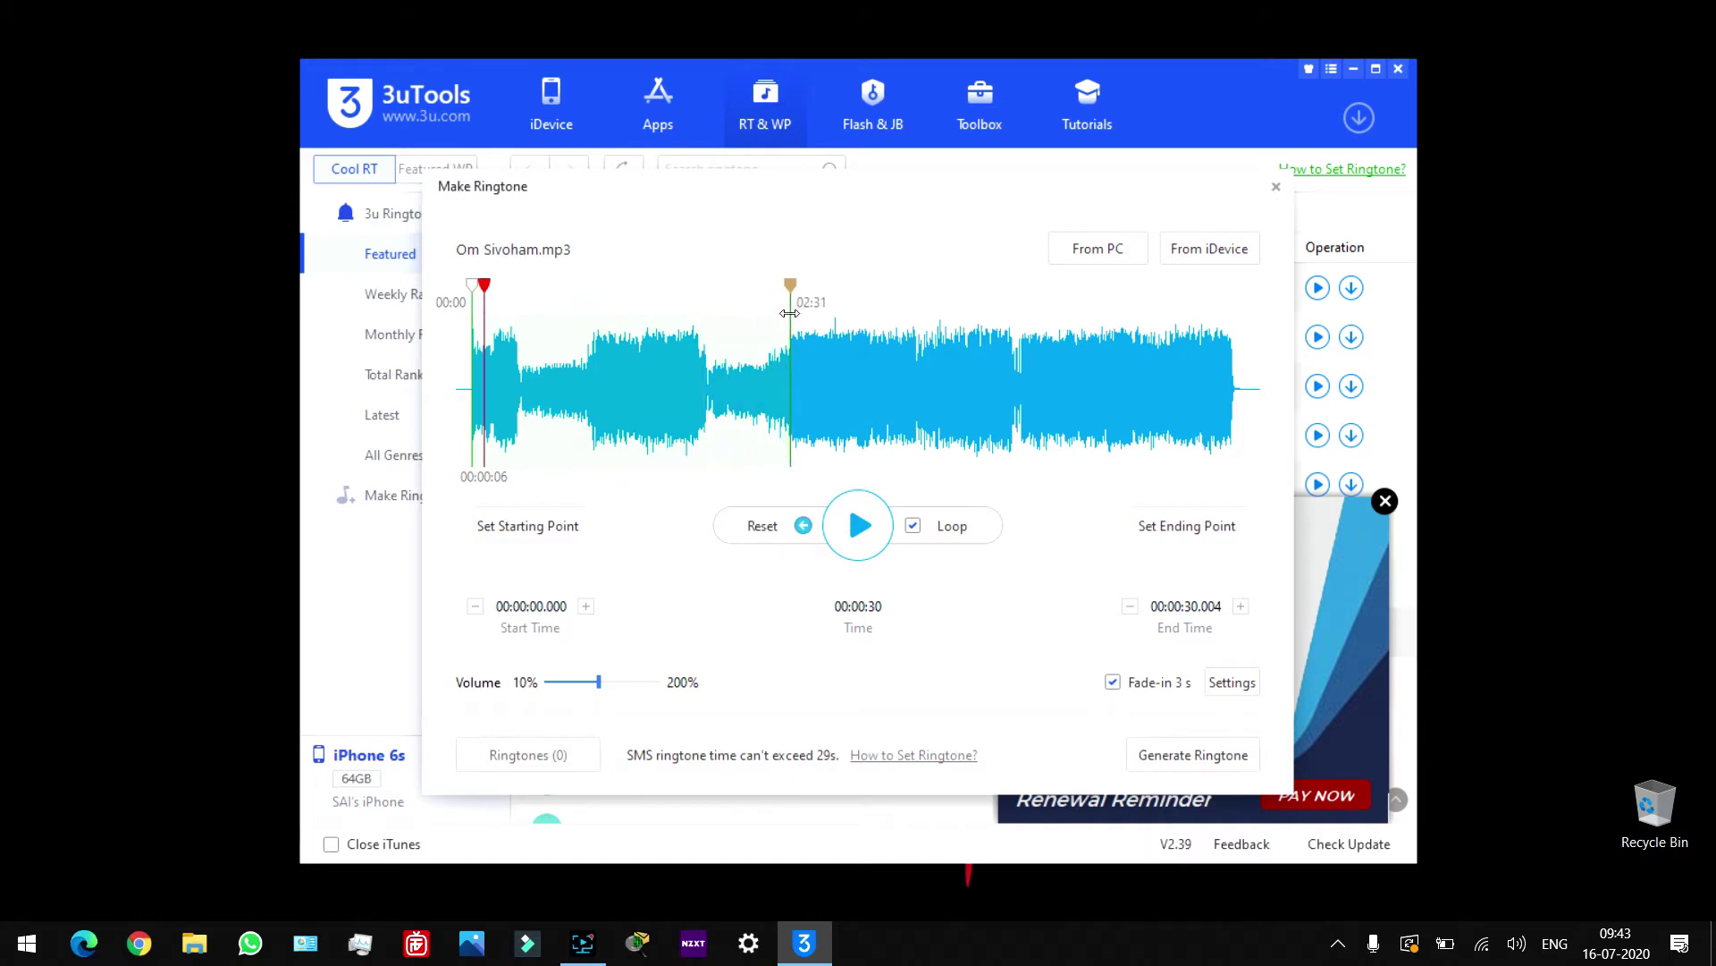
left_click_drag(483, 286, 708, 282)
left_click(708, 284)
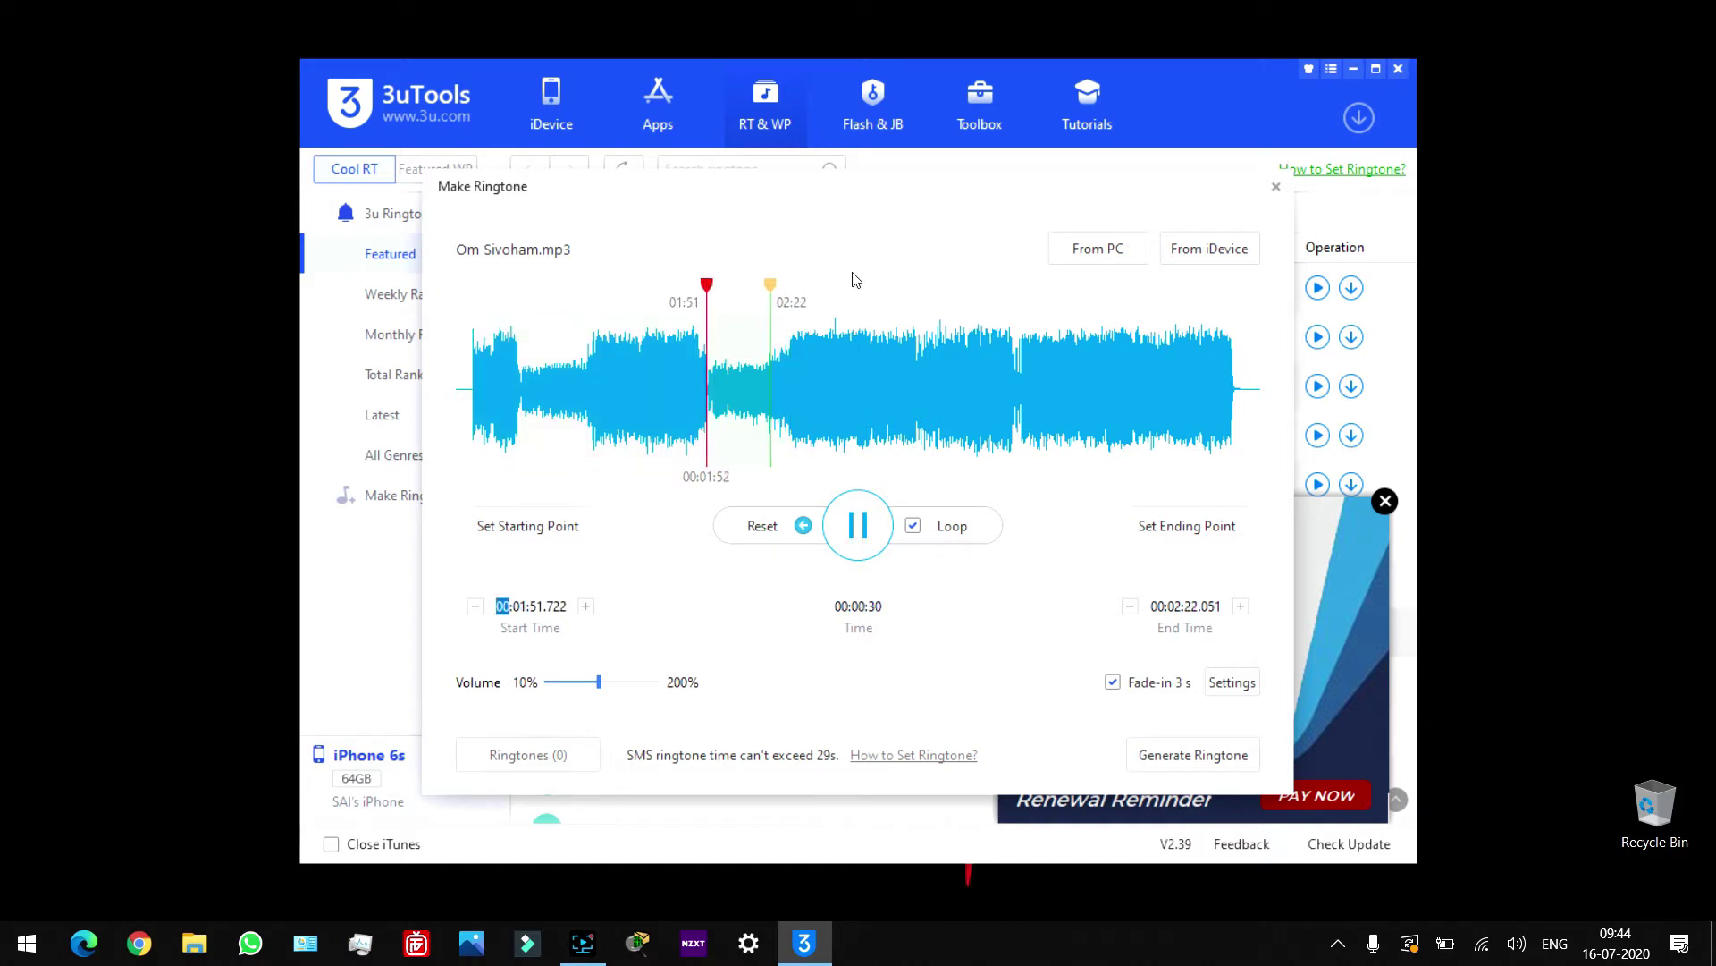
left_click(852, 529)
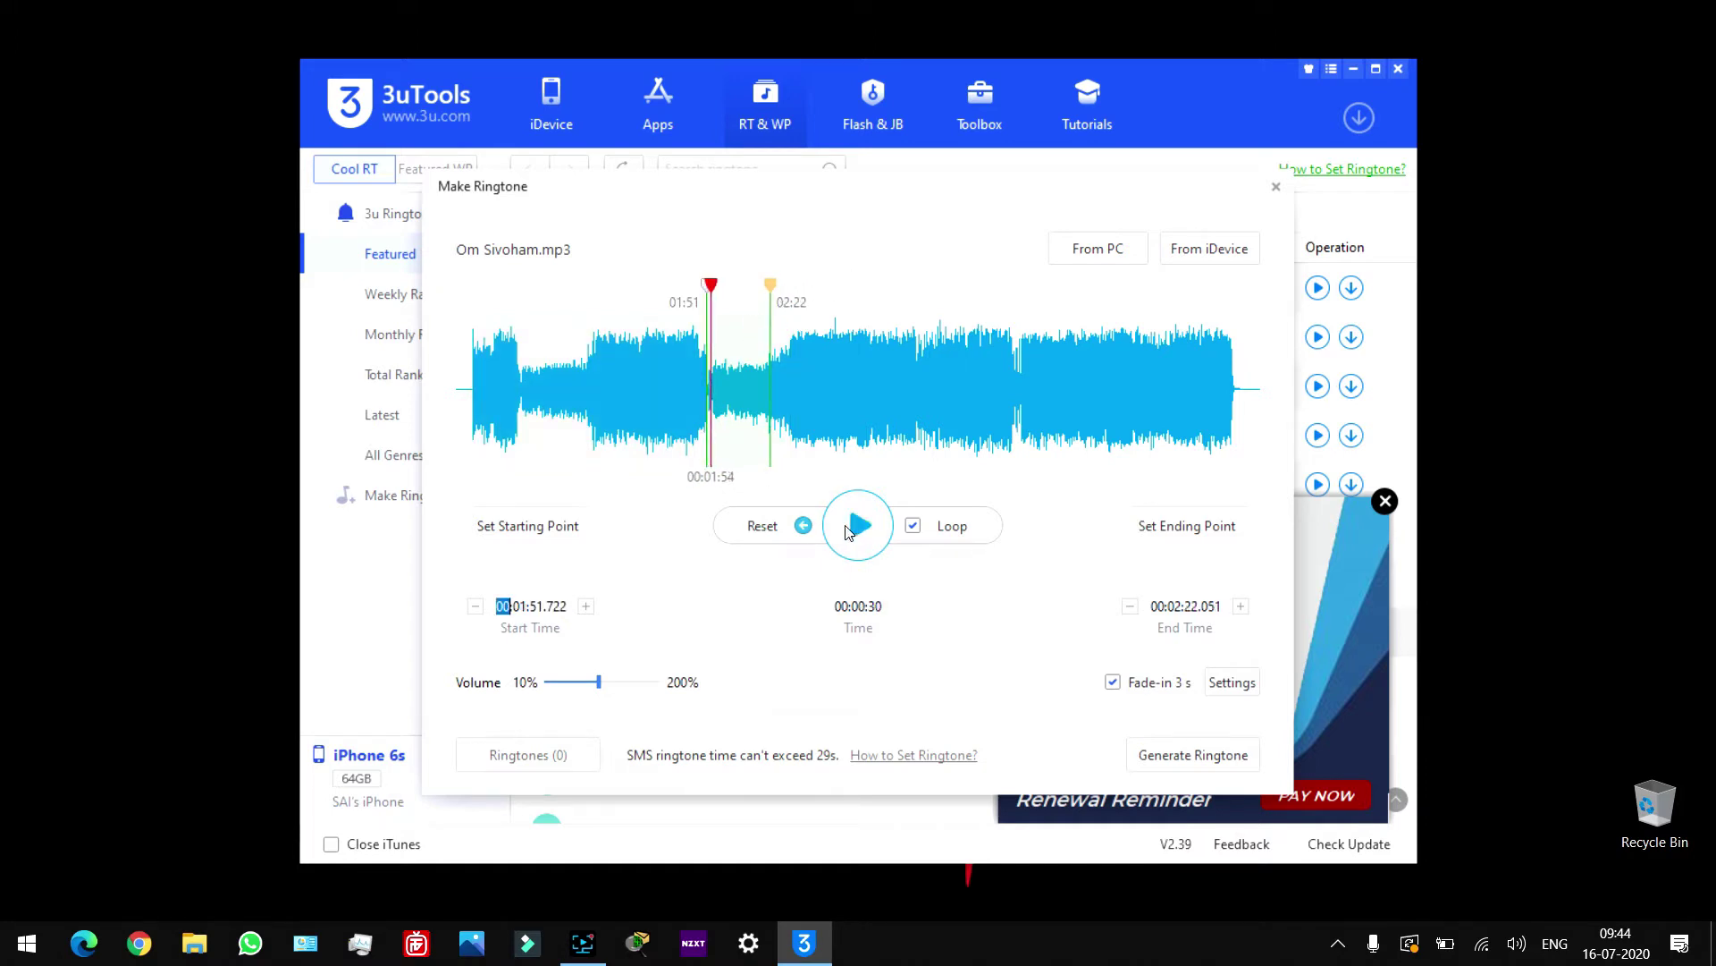
- Extend the ringtone's end time to about 2:24 and set its starting point at about 1:51
left_click(770, 282)
left_click(1242, 611)
left_click(1242, 612)
left_click(1241, 611)
left_click(1242, 612)
left_click(1241, 612)
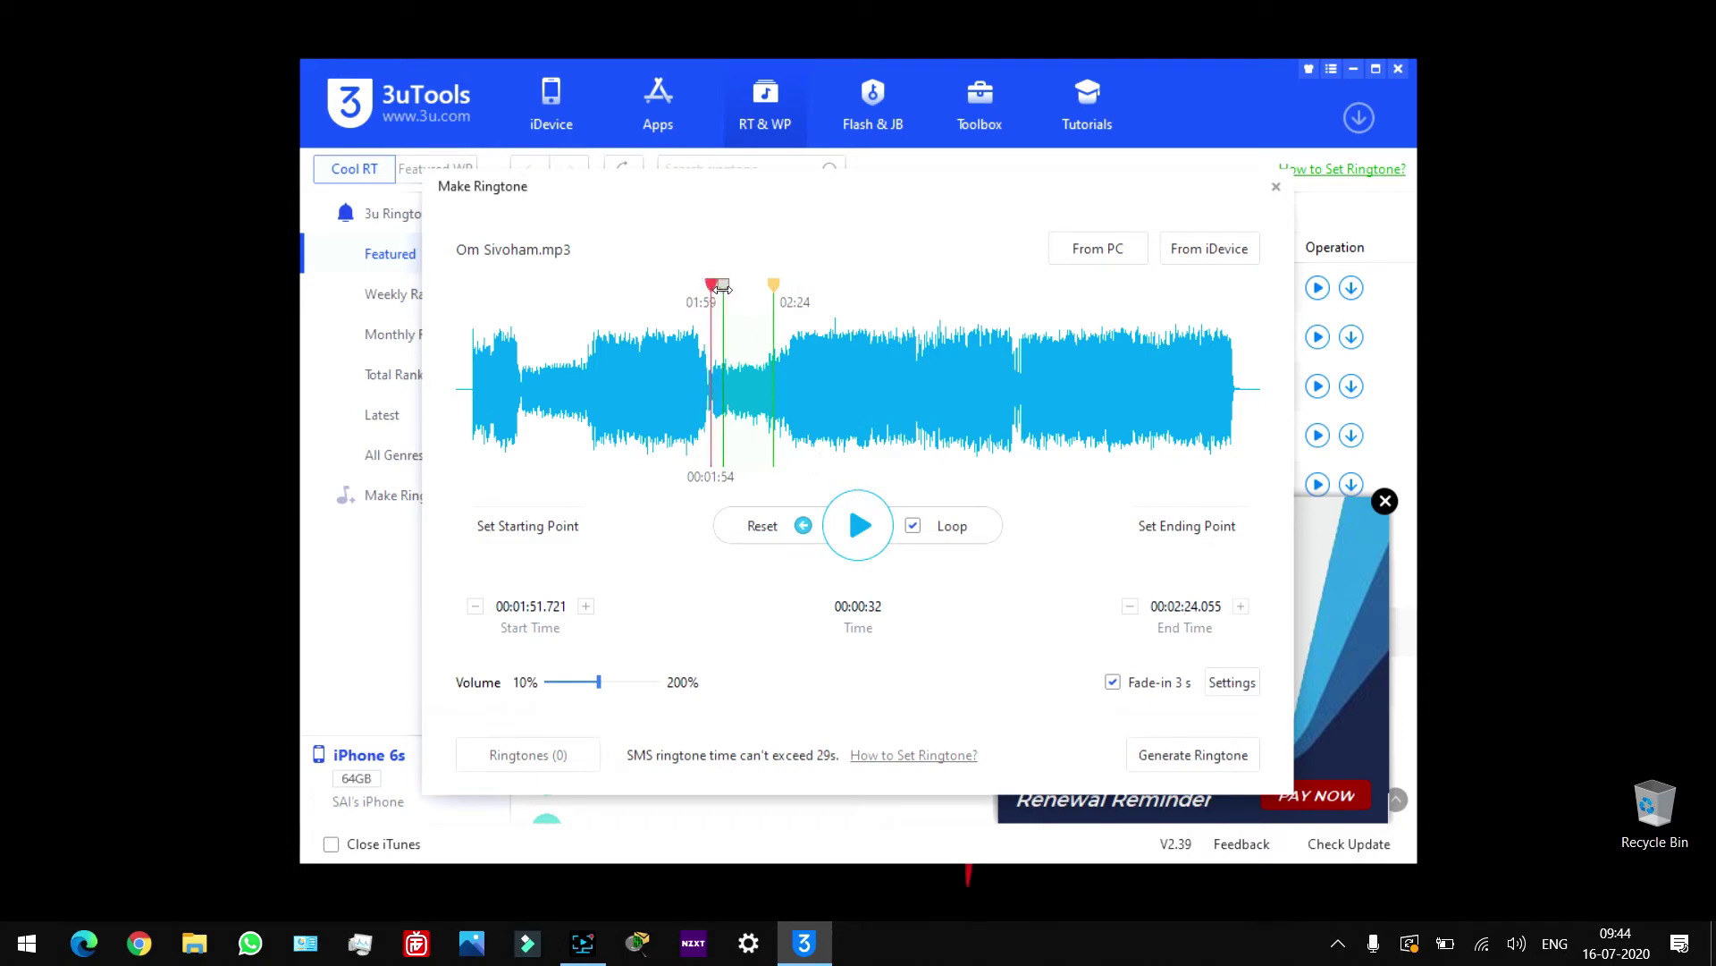
mouse_move(722, 288)
left_mouse_down()
mouse_move(768, 302)
mouse_move(682, 309)
mouse_move(706, 313)
left_mouse_up()
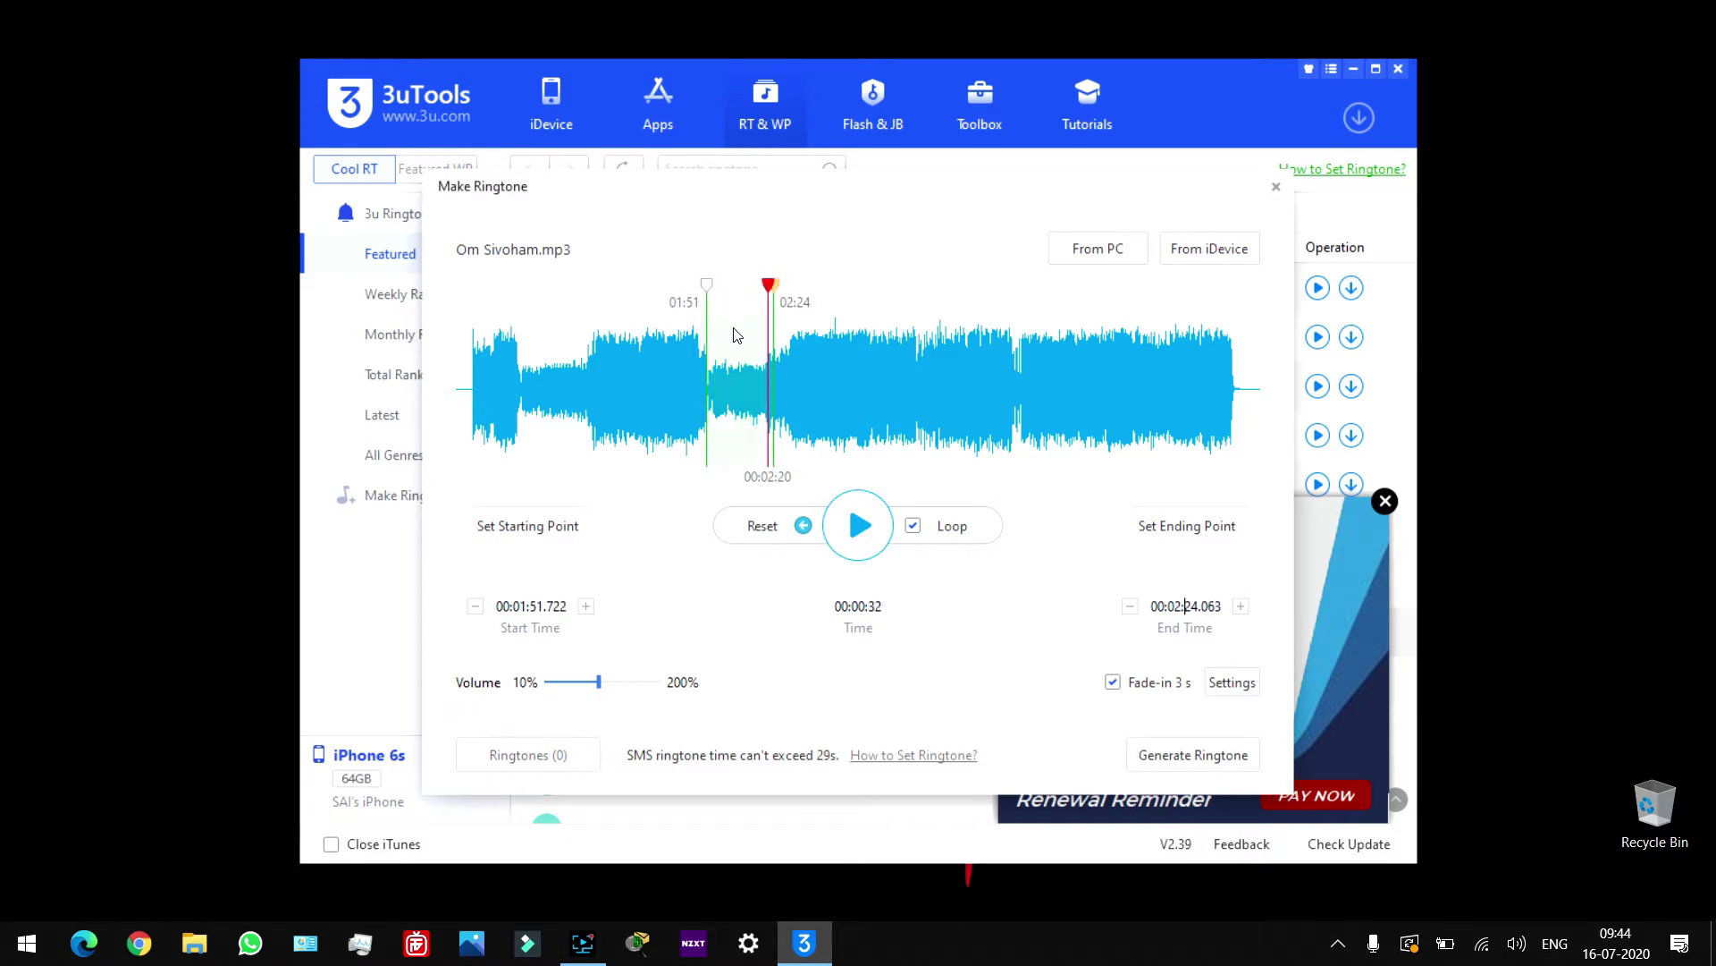
- Preview the selected part and shorten the ringtone's end time to about 2:23
left_click(858, 534)
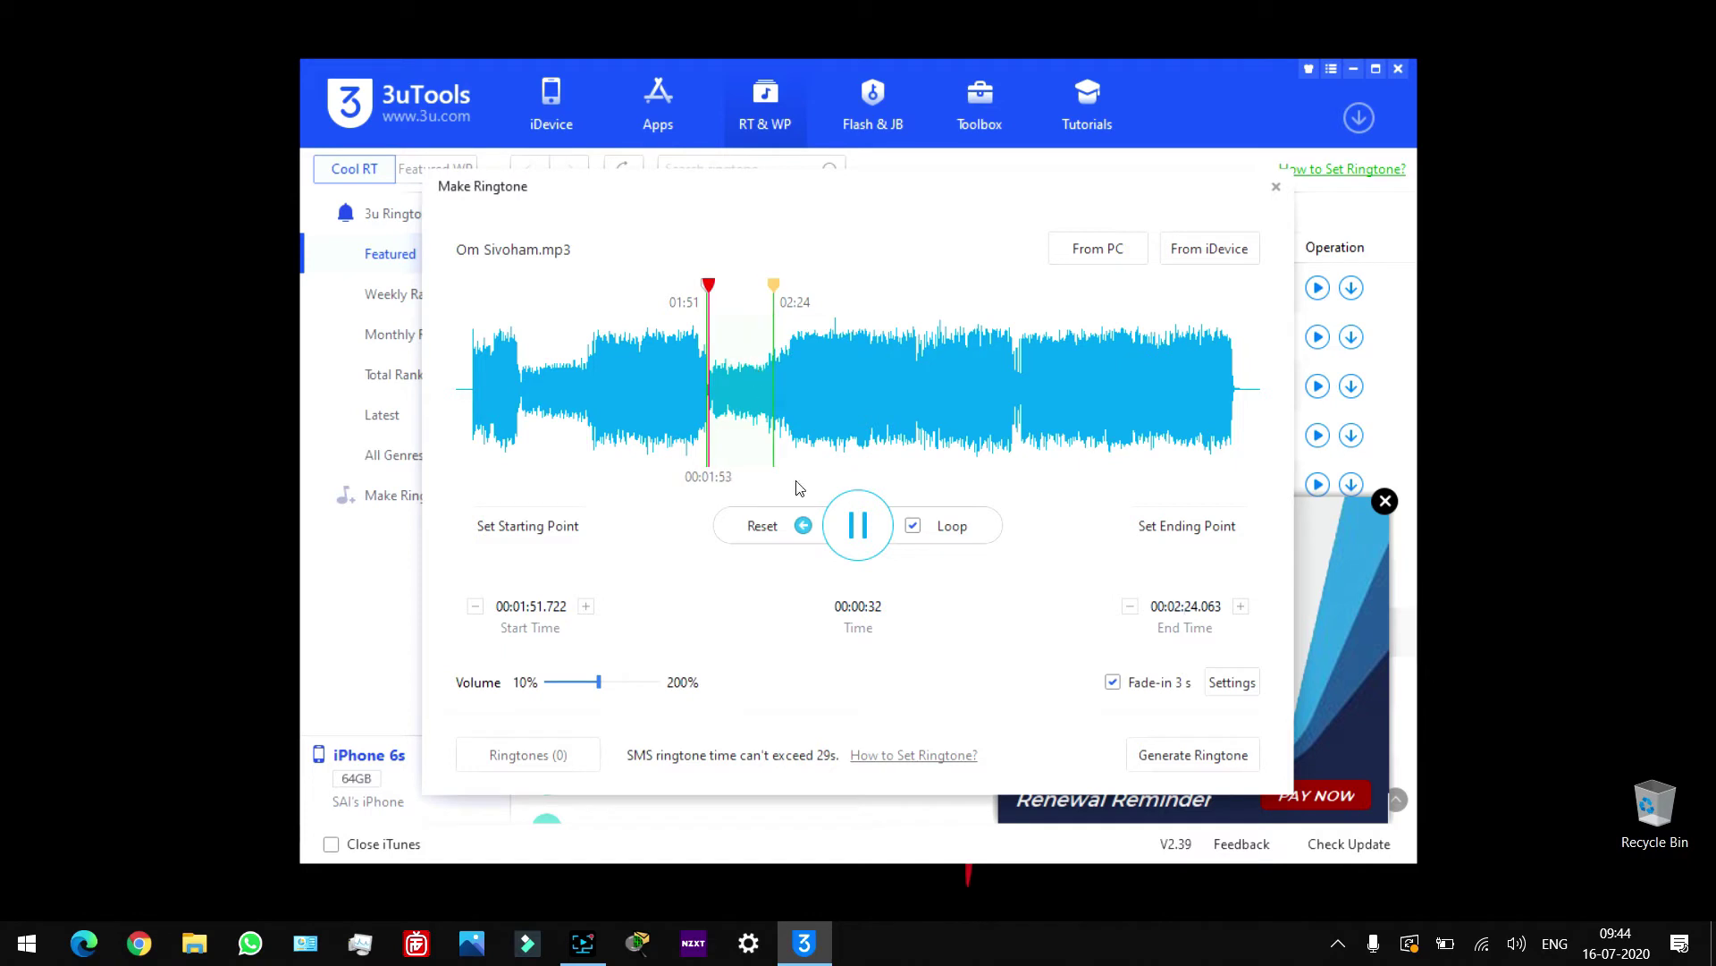
left_click(855, 534)
left_click(1130, 606)
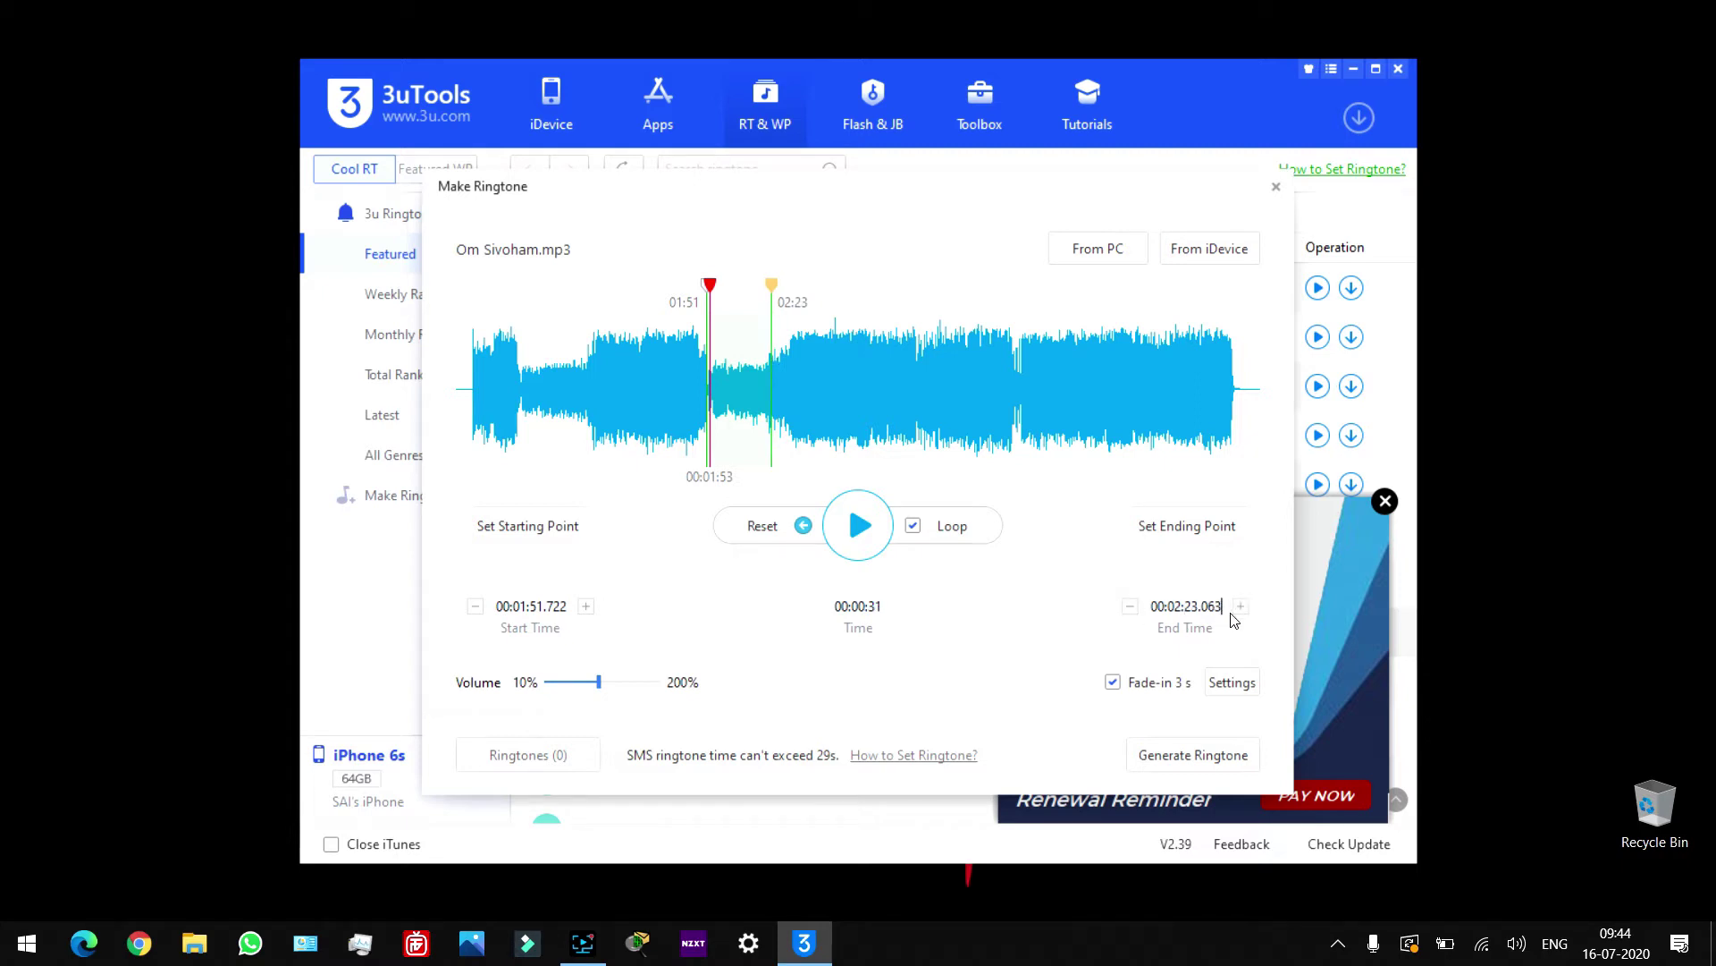
left_click(1241, 608)
left_click_drag(709, 286, 767, 301)
left_click(1137, 613)
left_click(1136, 613)
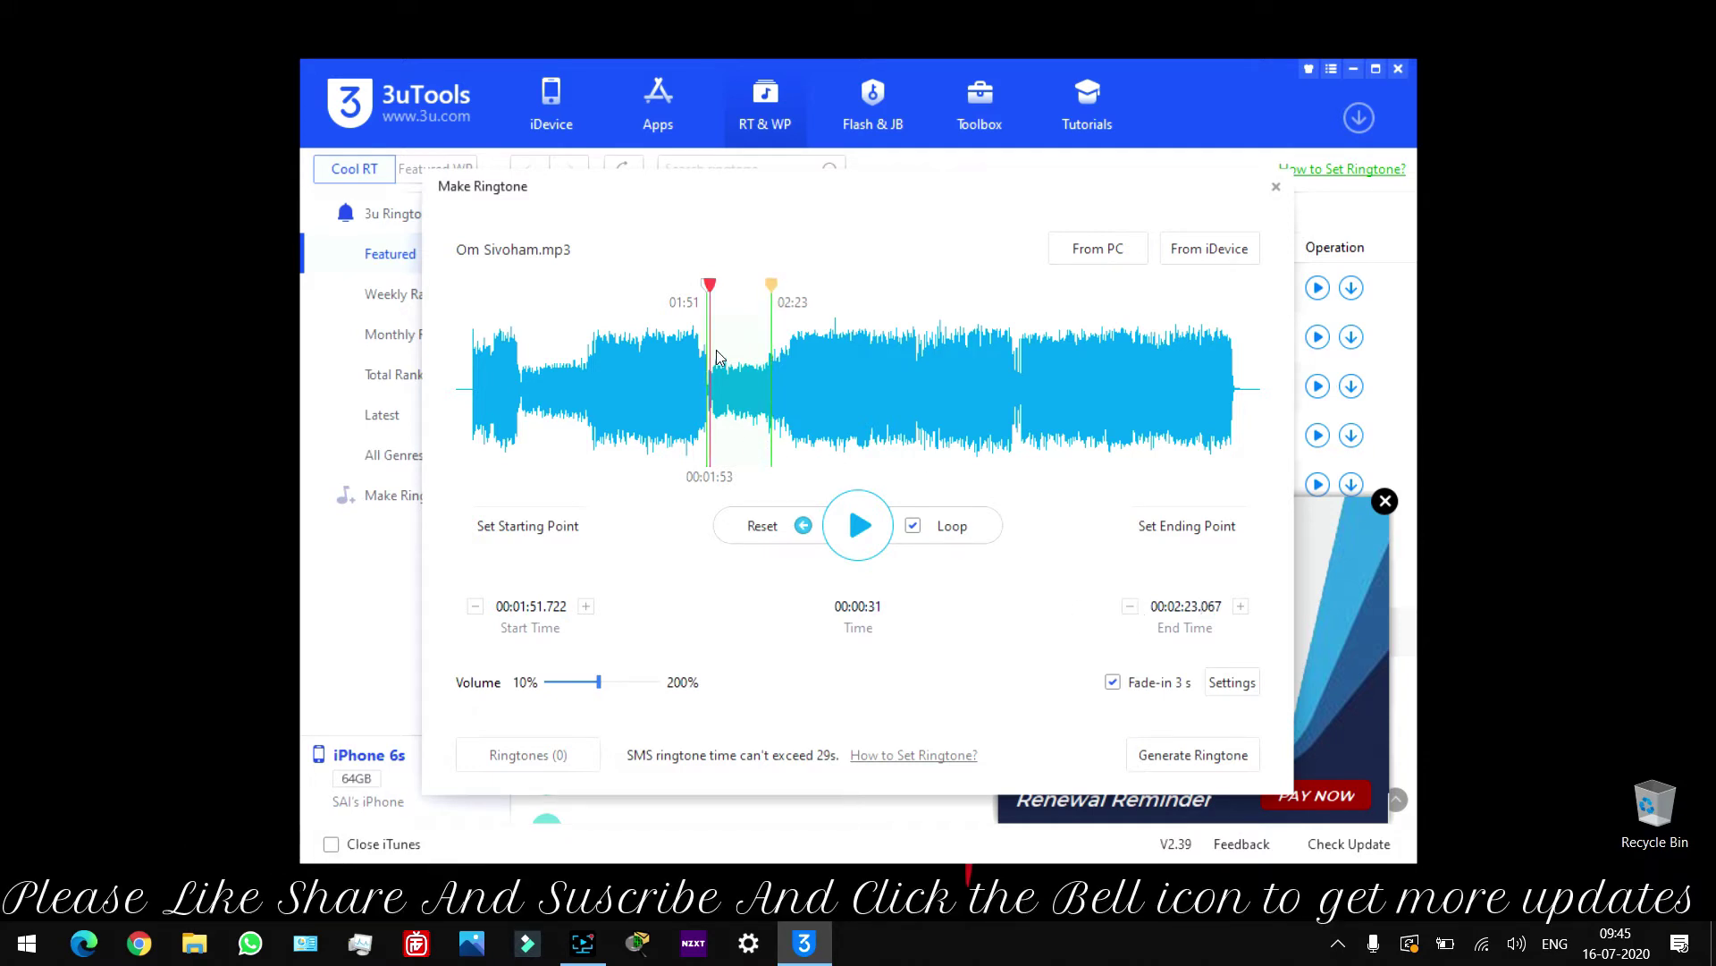
- Raise the ringtone's volume to 200%
mouse_move(605, 701)
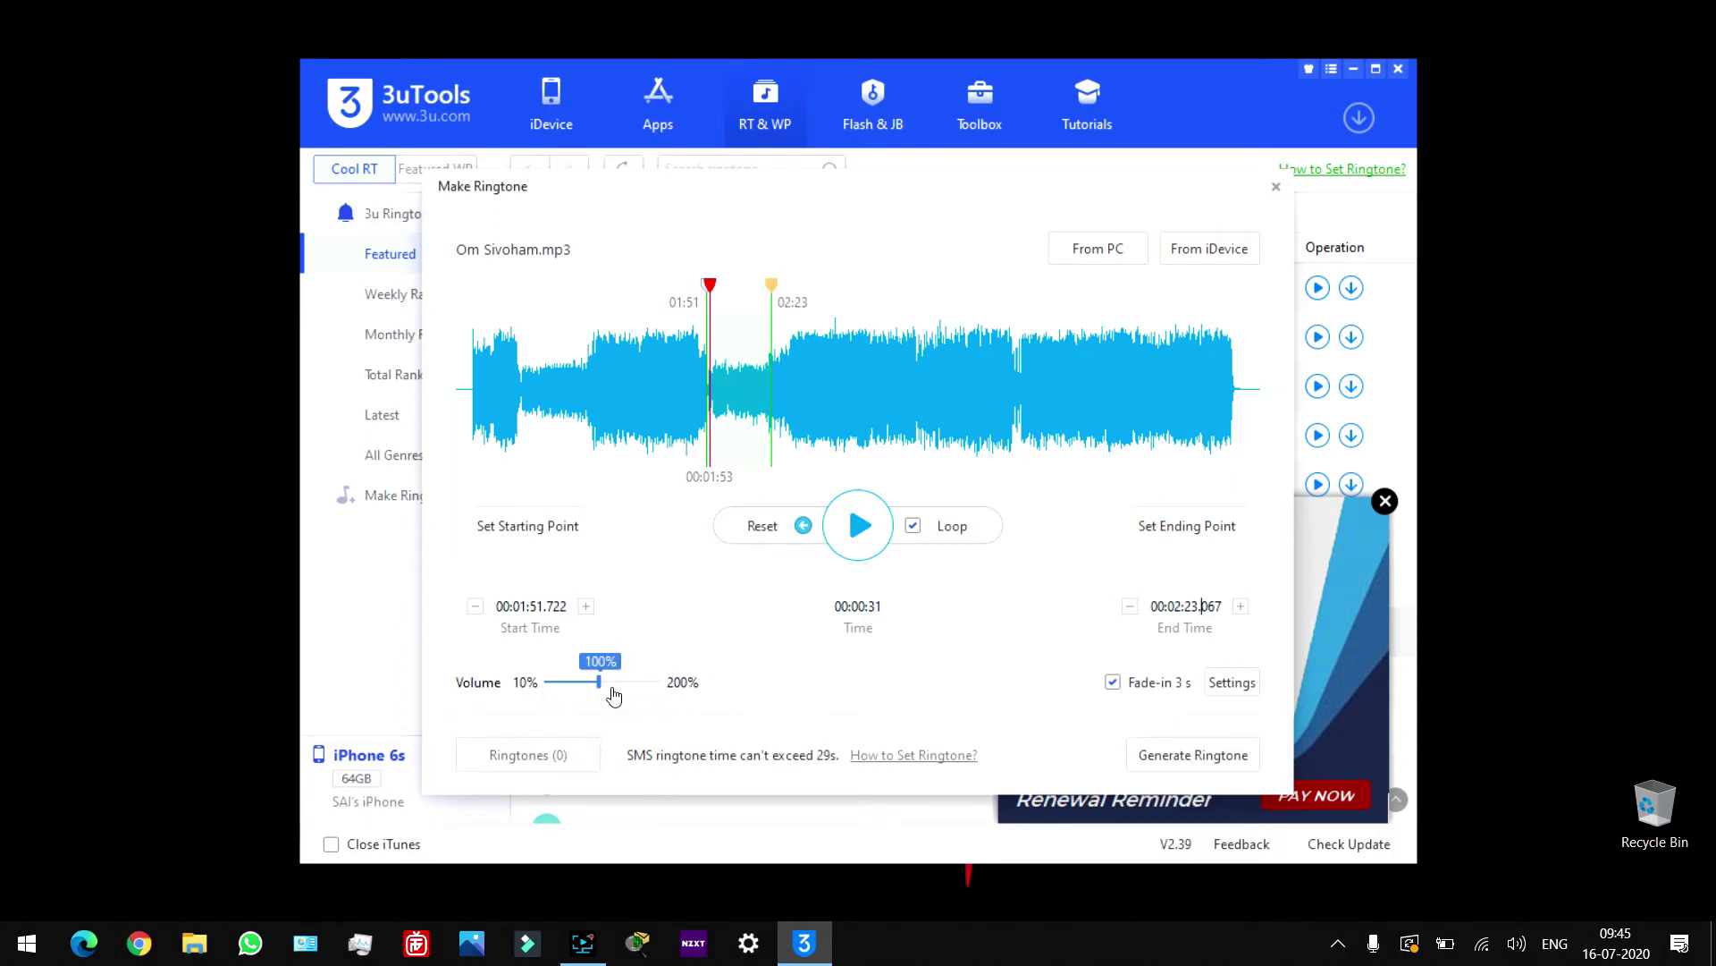
left_click_drag(613, 696, 731, 694)
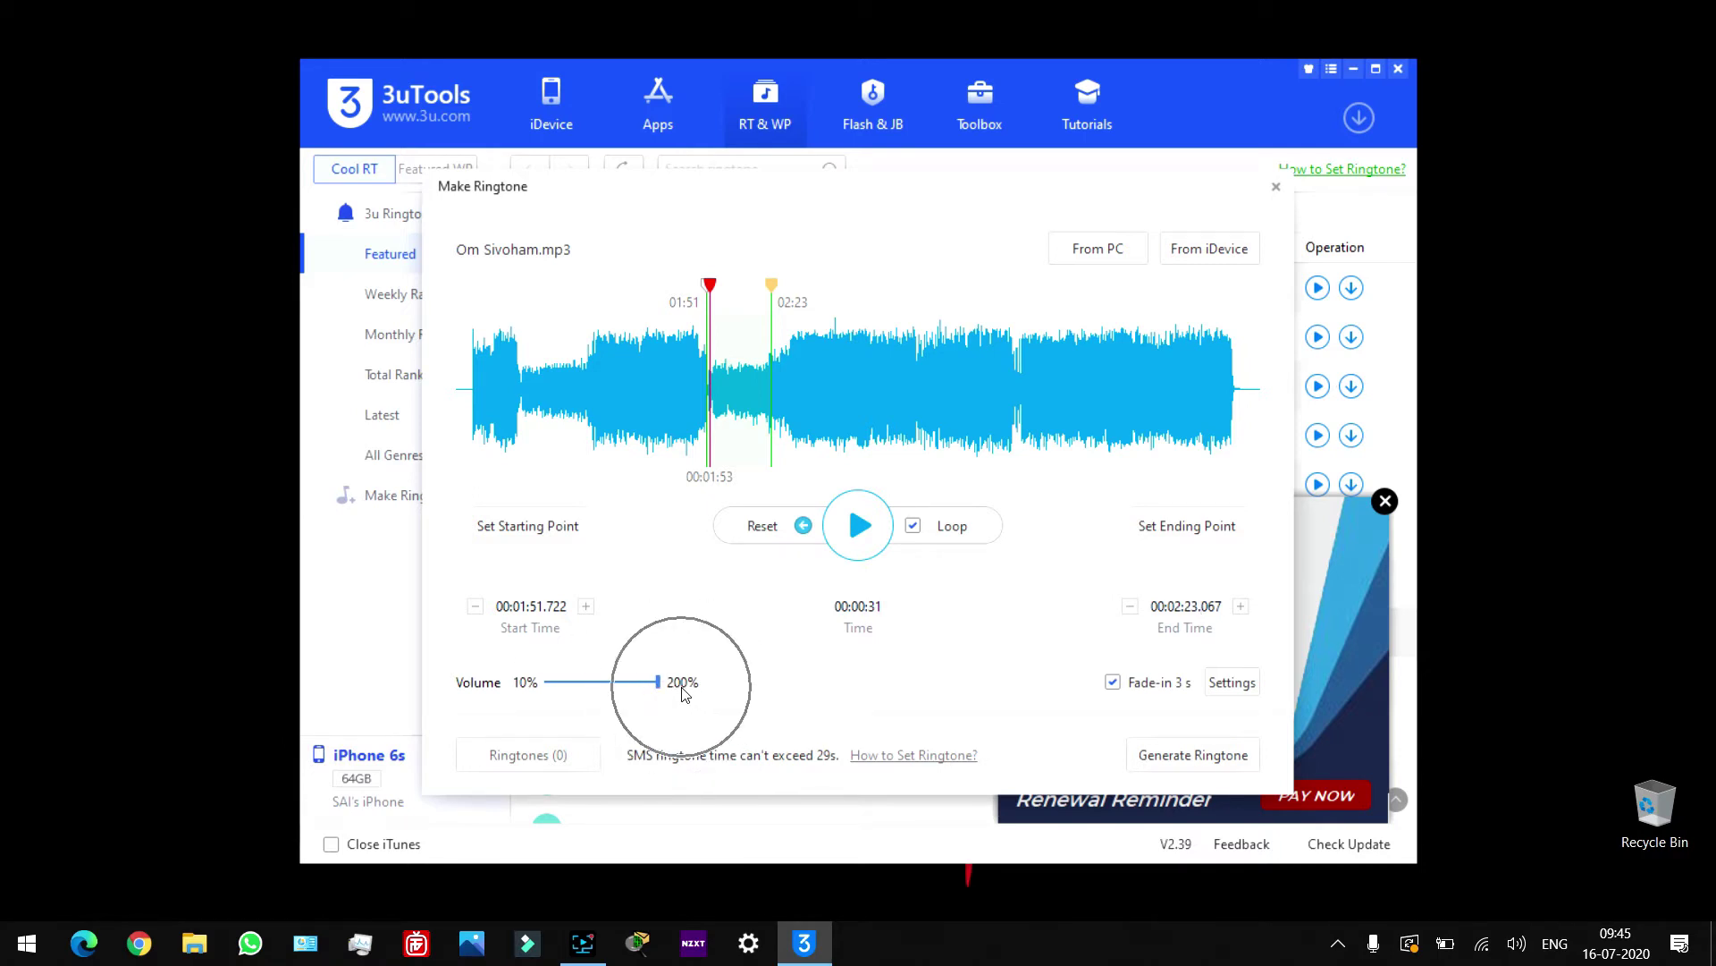
left_click(597, 693)
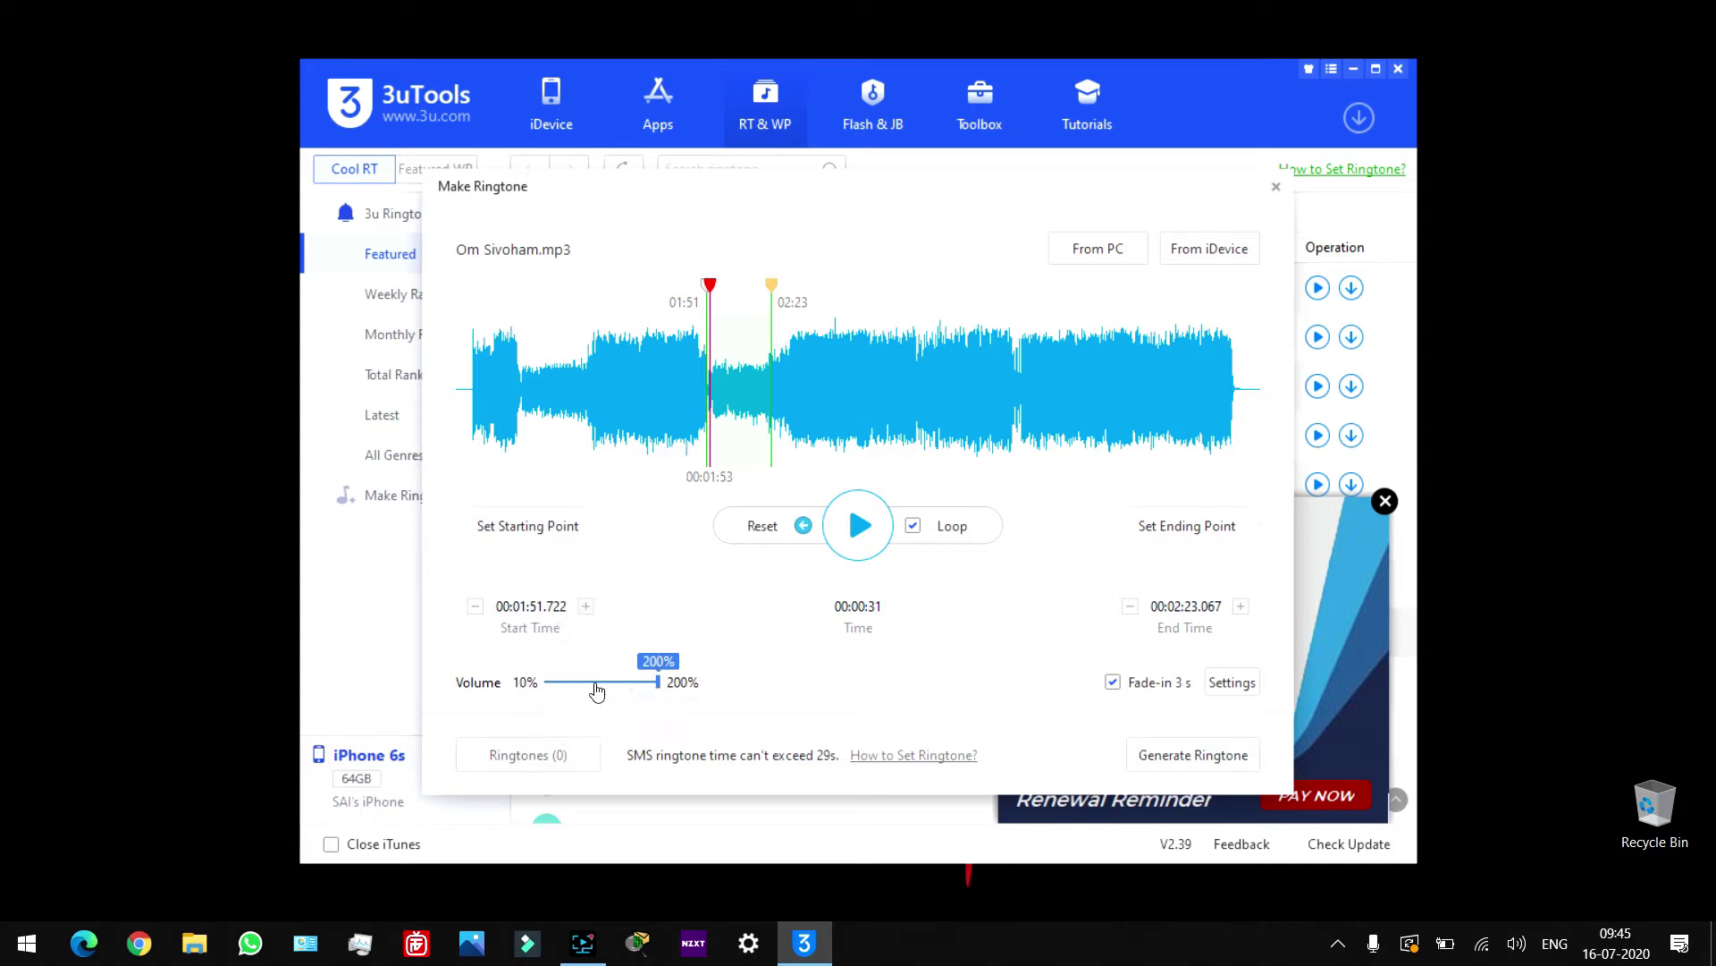
left_click(597, 692)
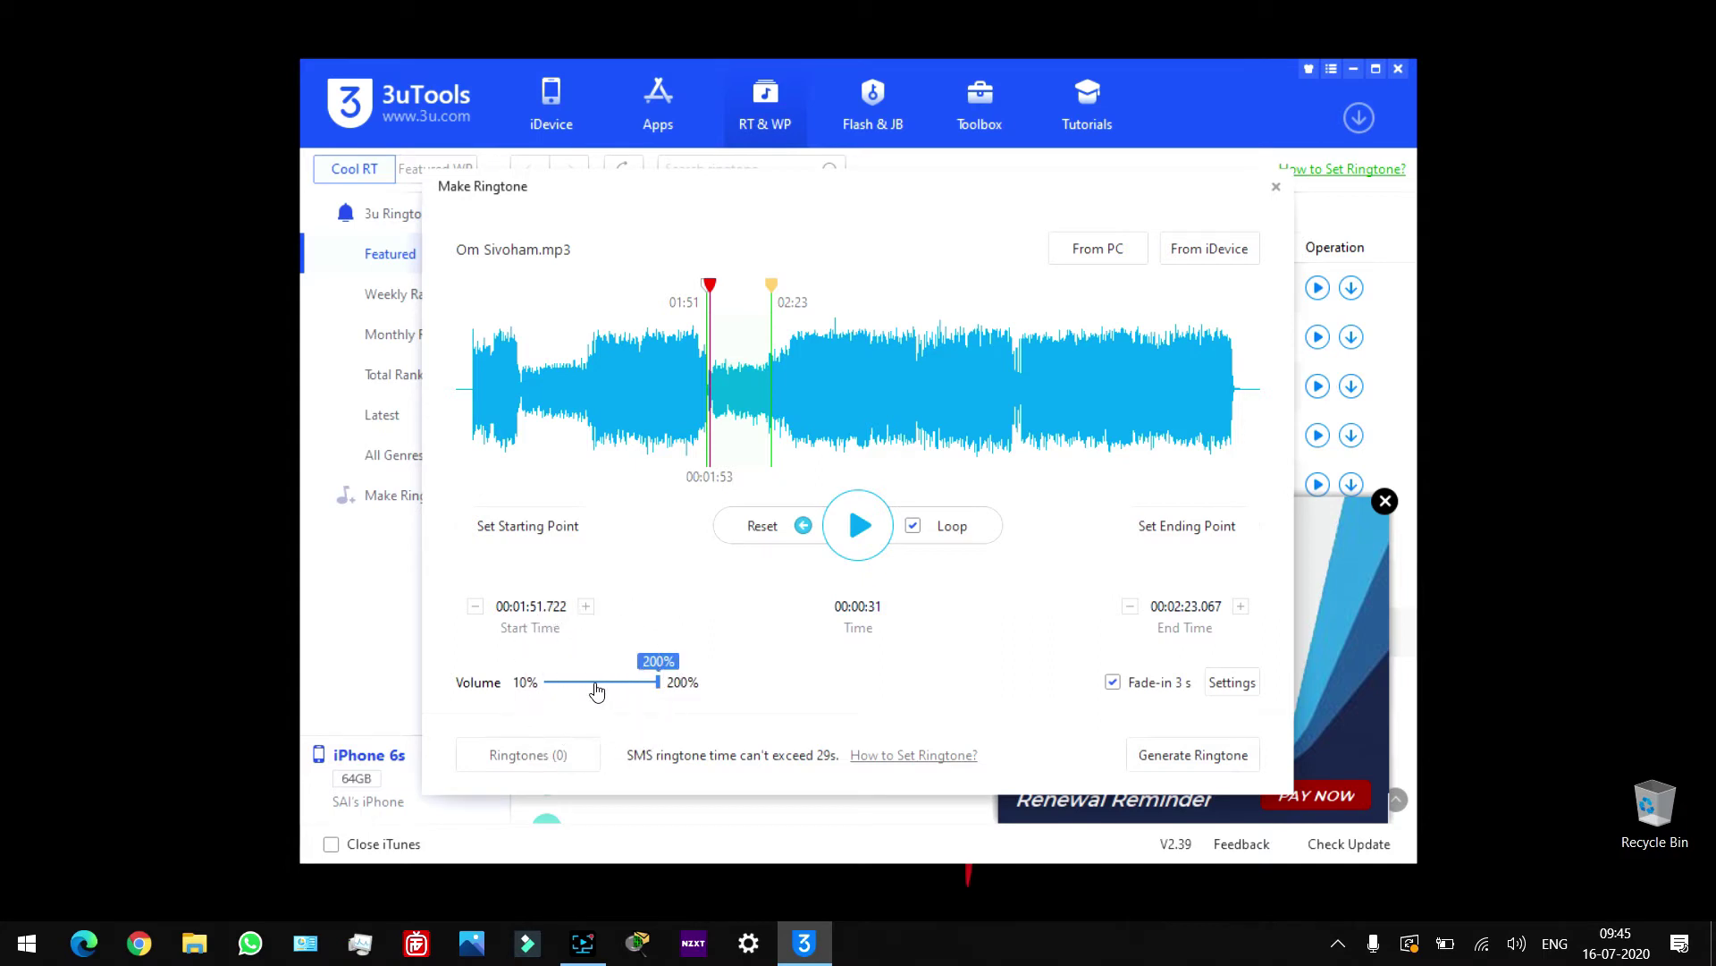
left_click(669, 683)
left_click(669, 684)
- Generate the ringtone, keep the name Om Sivoham, and import it to the iDevice
left_click(1180, 766)
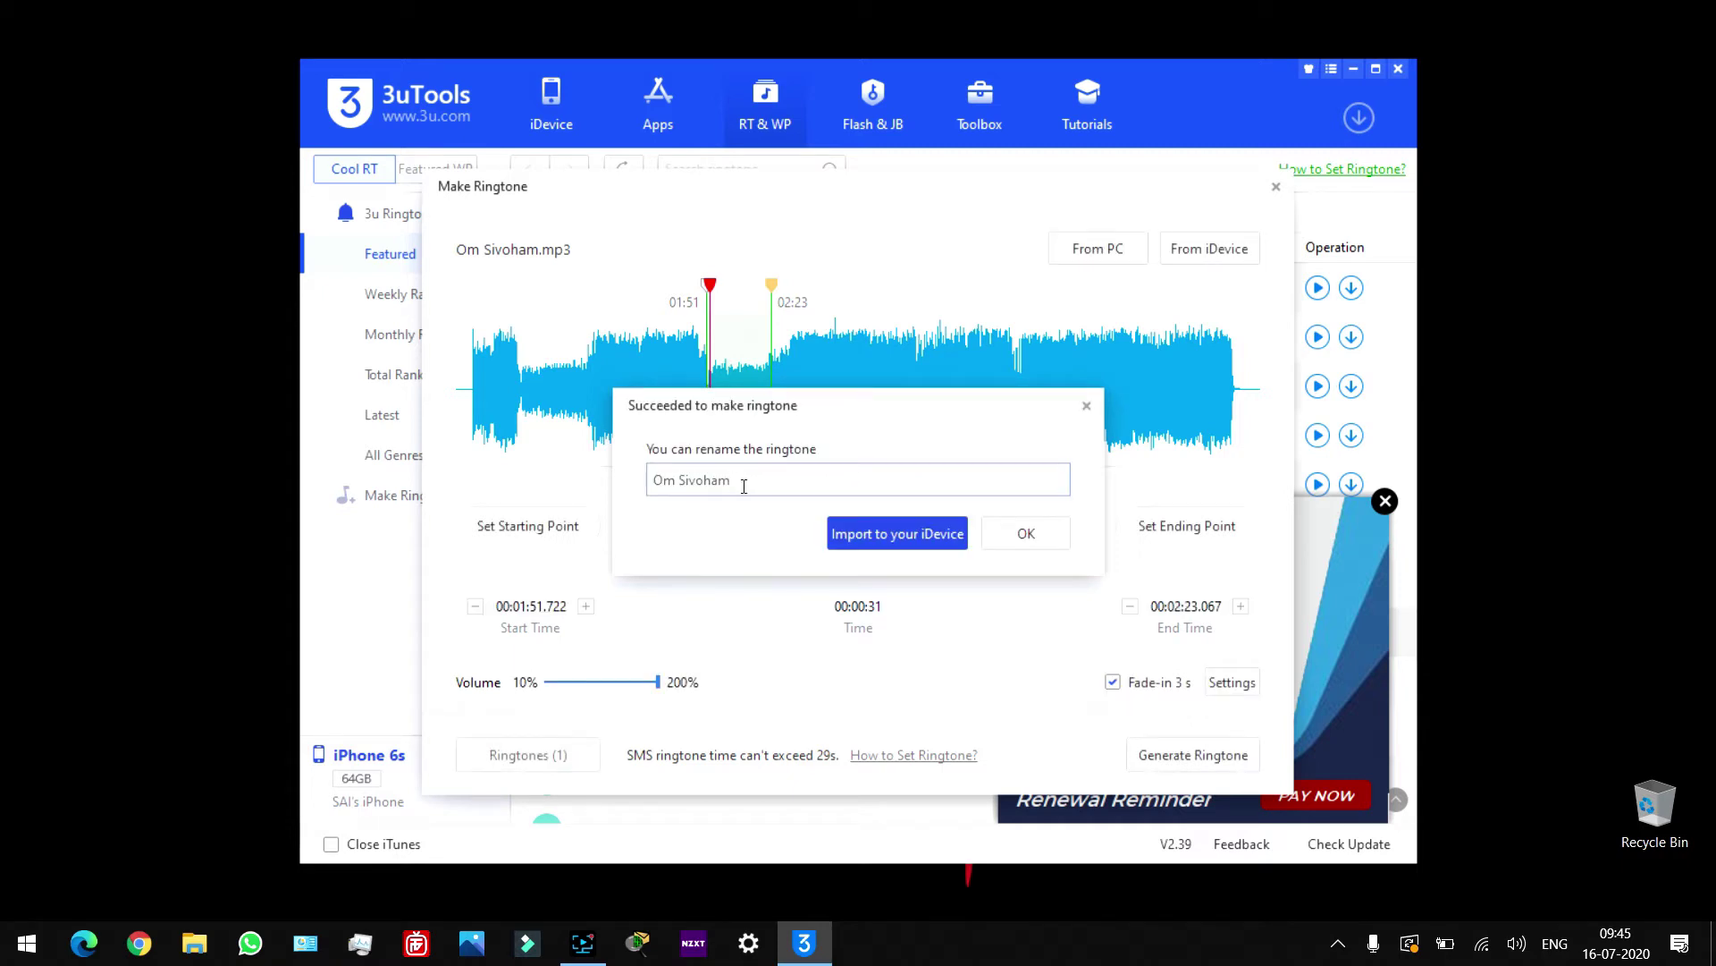
left_click(887, 536)
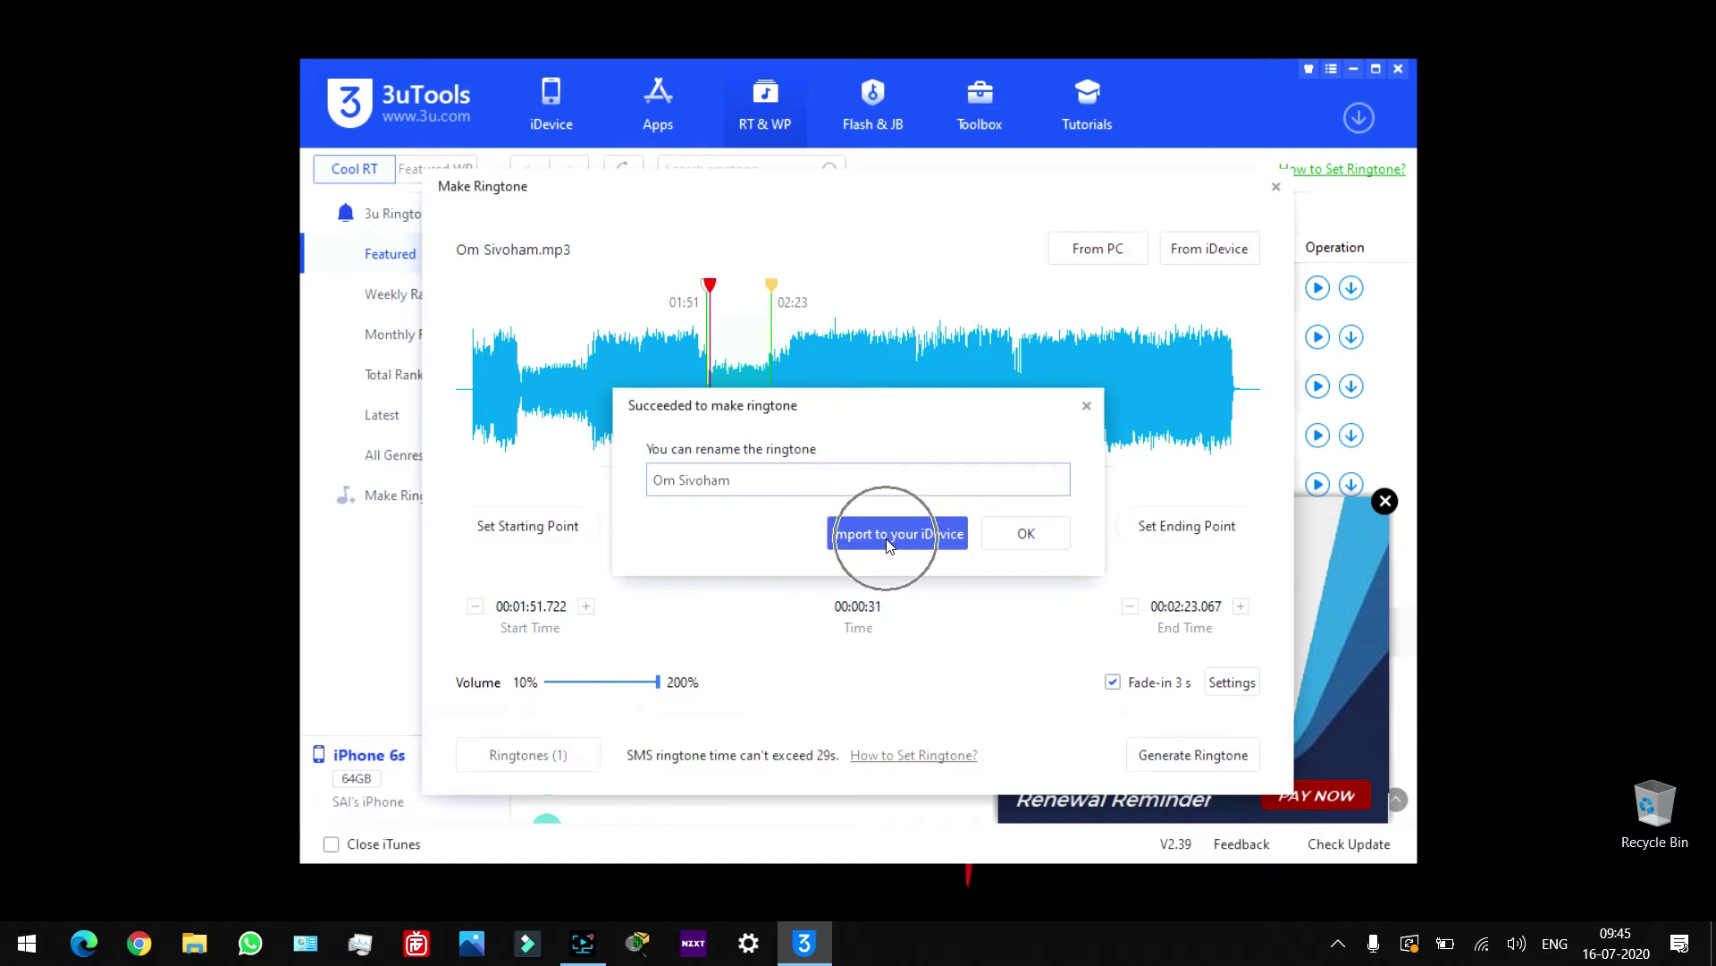
left_click(1027, 540)
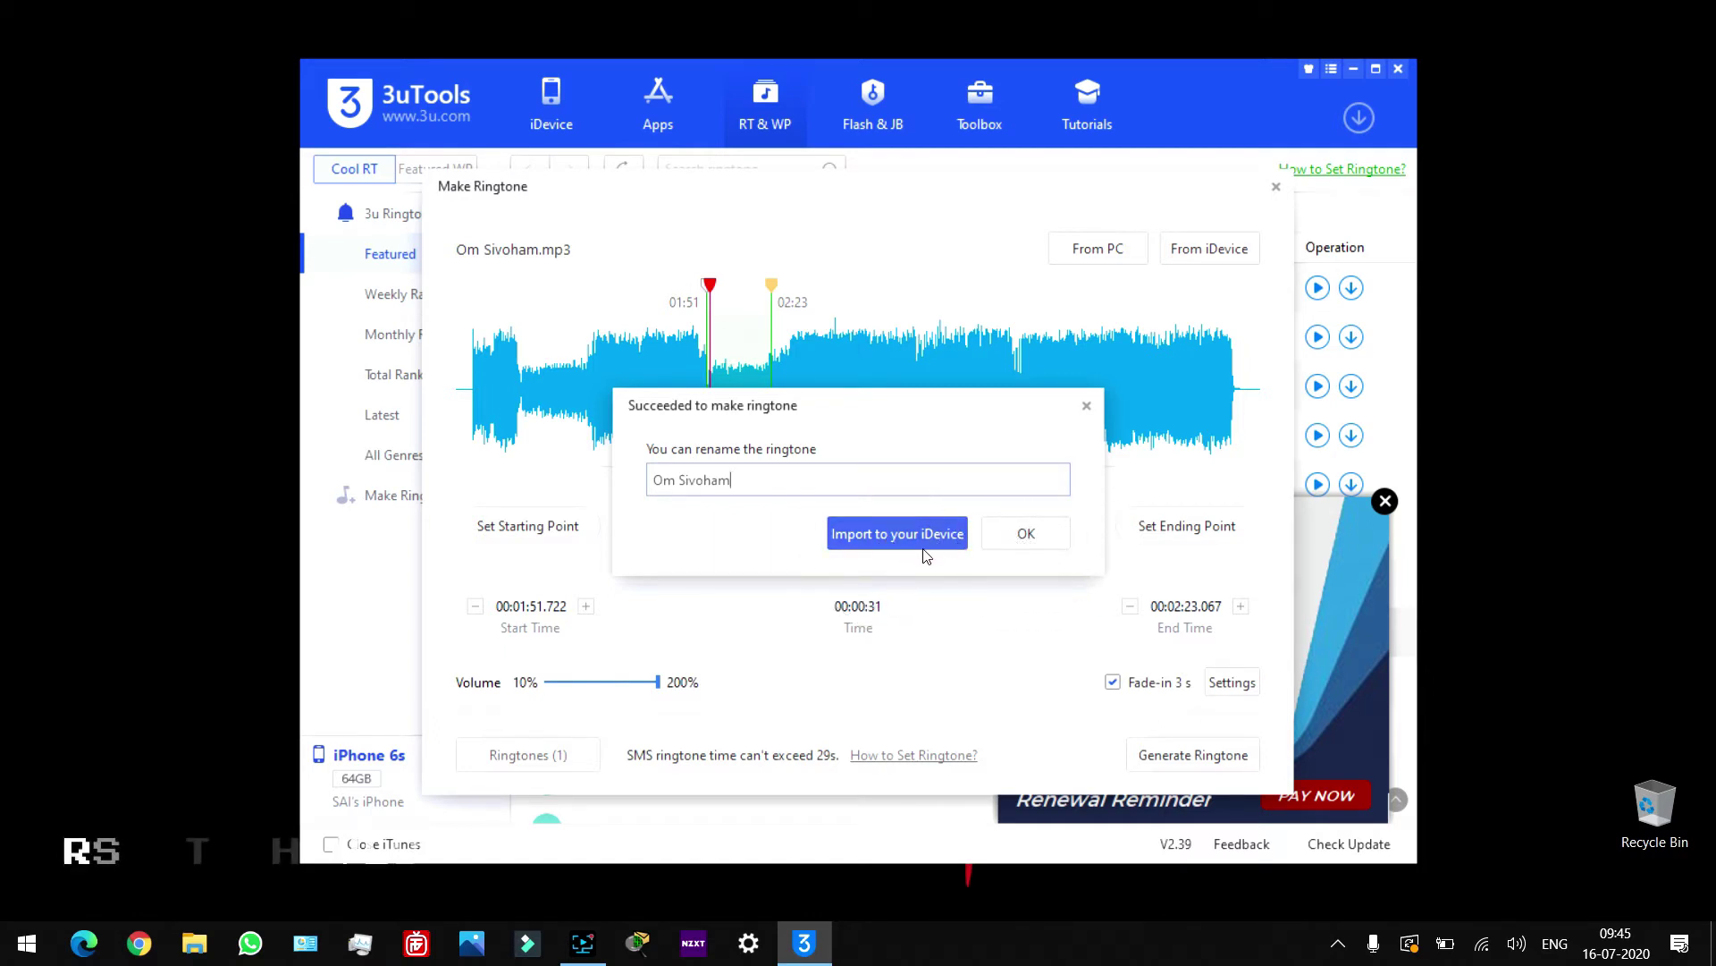
left_click(899, 534)
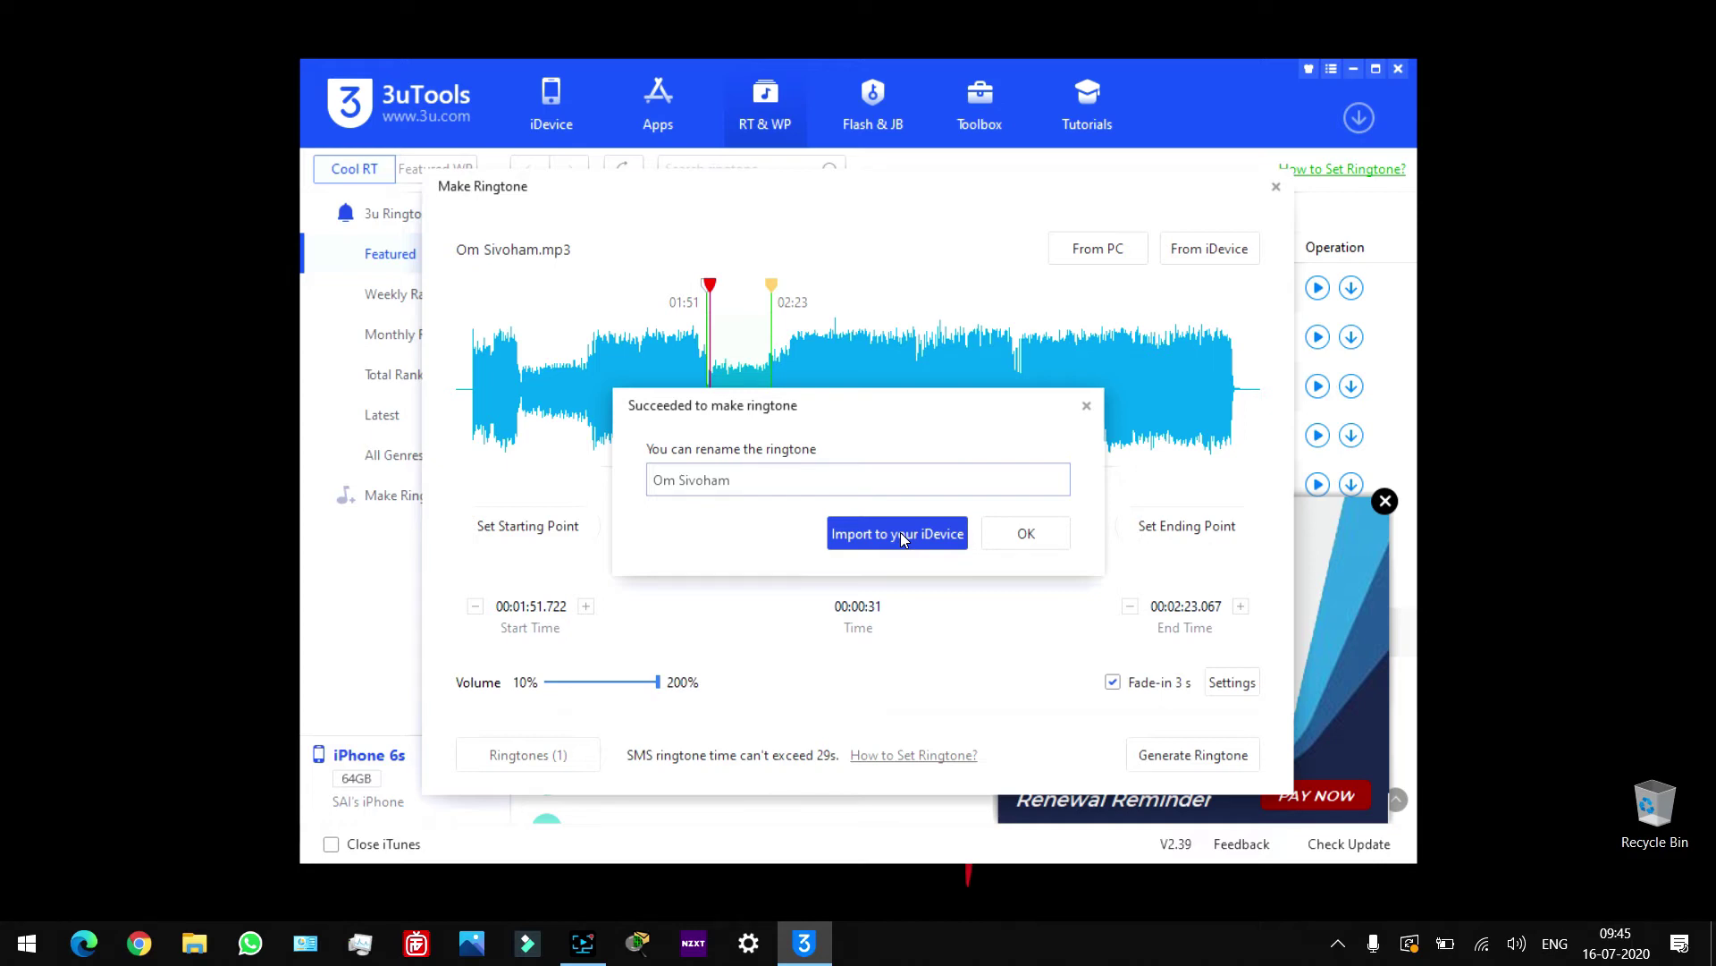
left_click(899, 533)
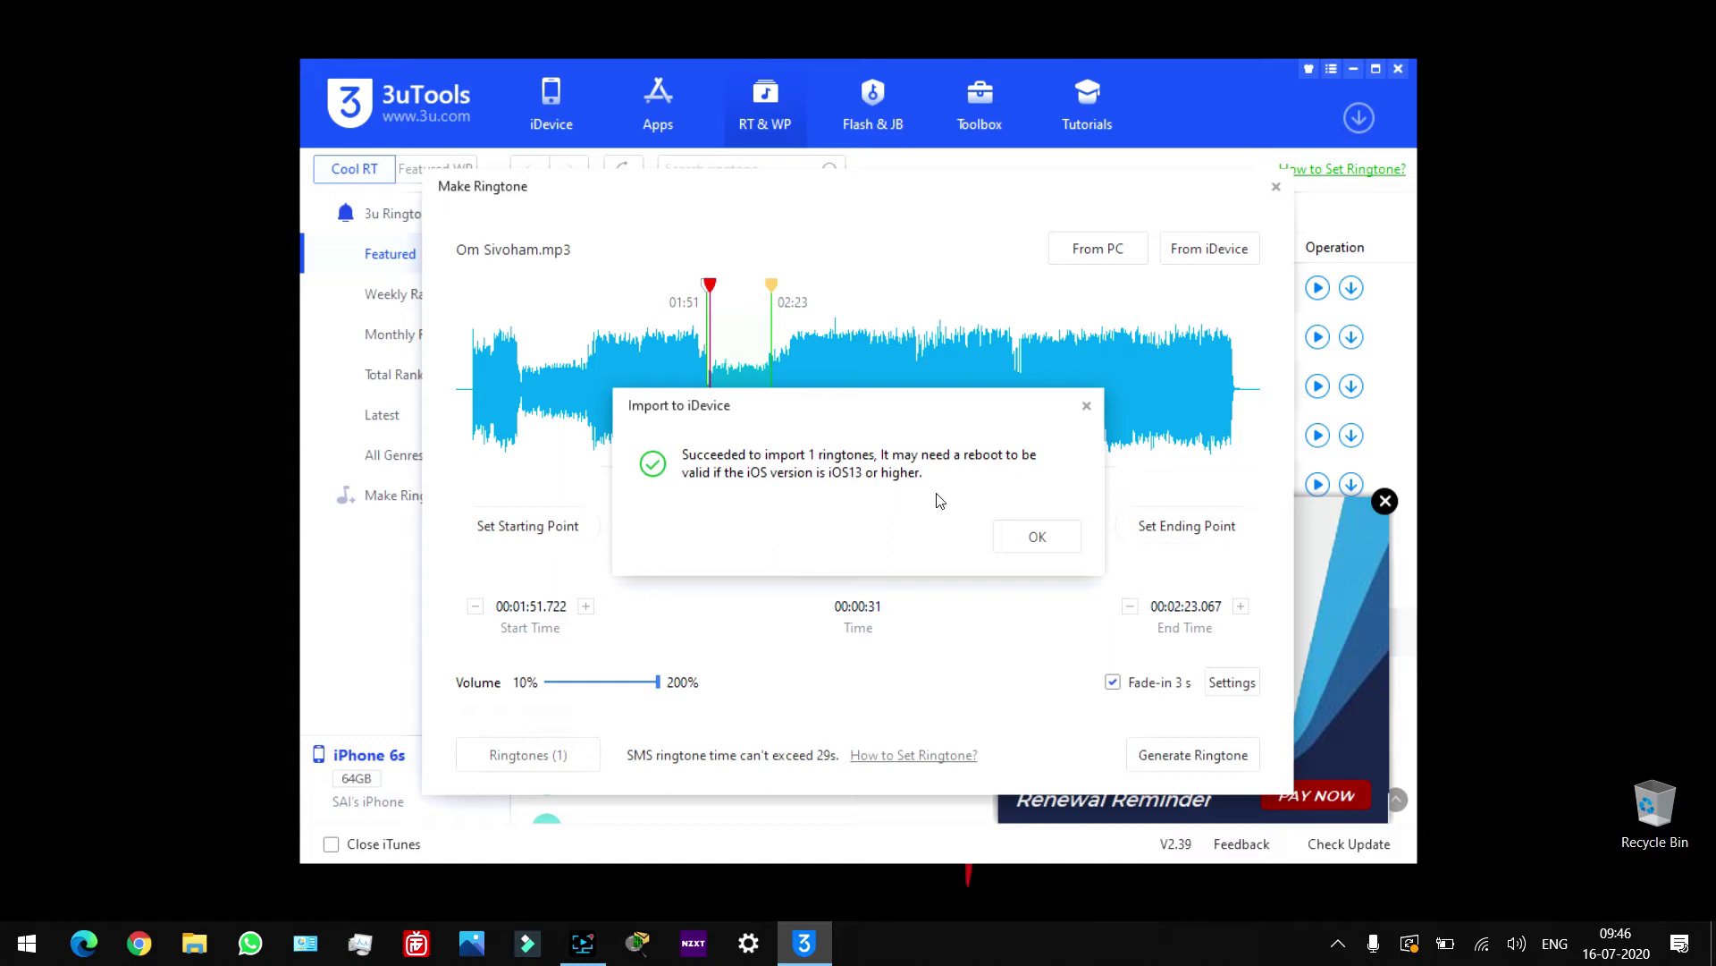
left_click(1032, 547)
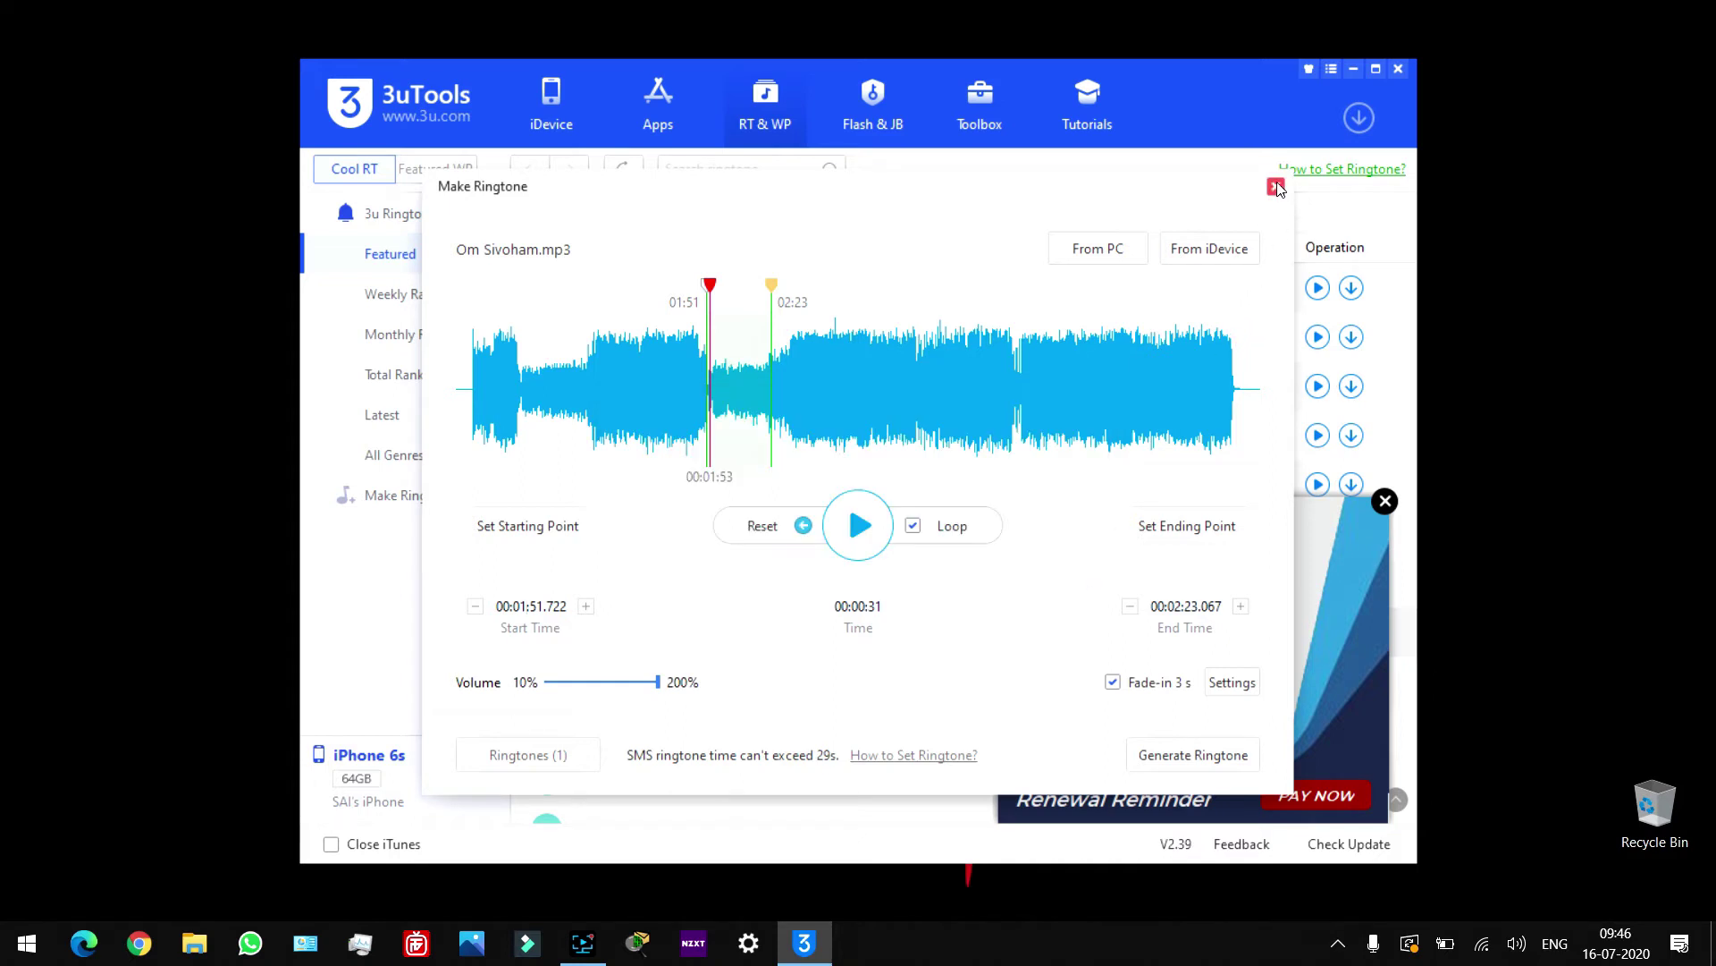
- Load the PC file Yettaagayya Shiva Shiva from the Music folder for a second ringtone
left_click(1092, 251)
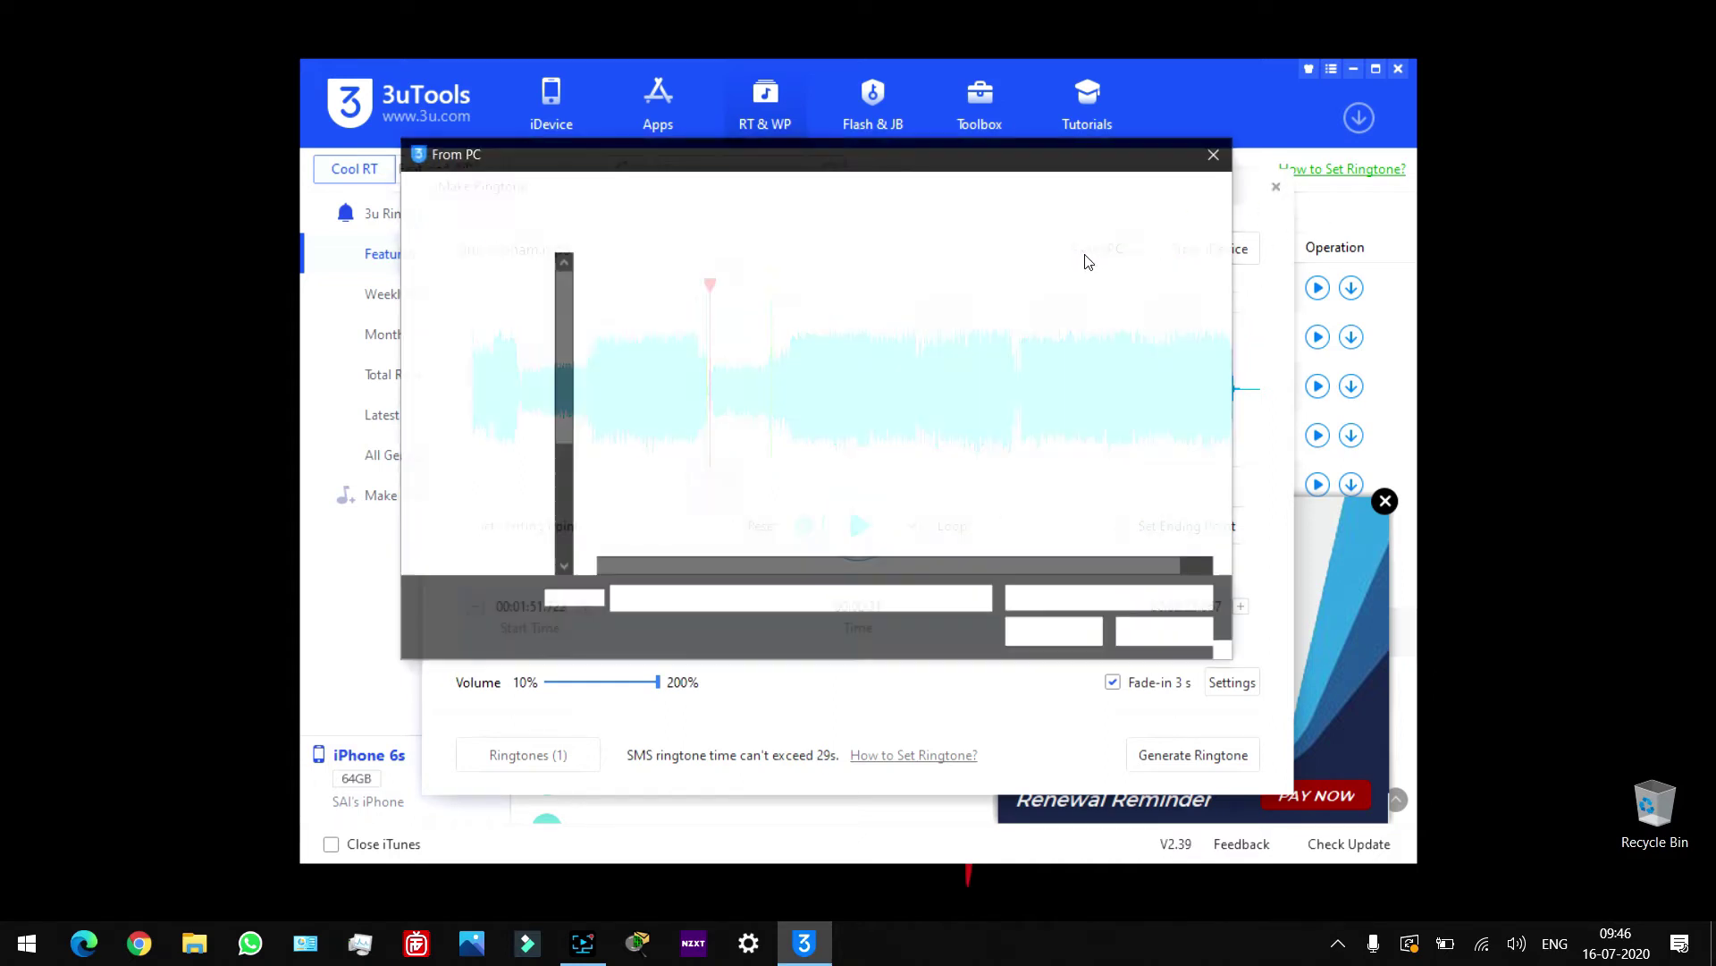
left_click(629, 351)
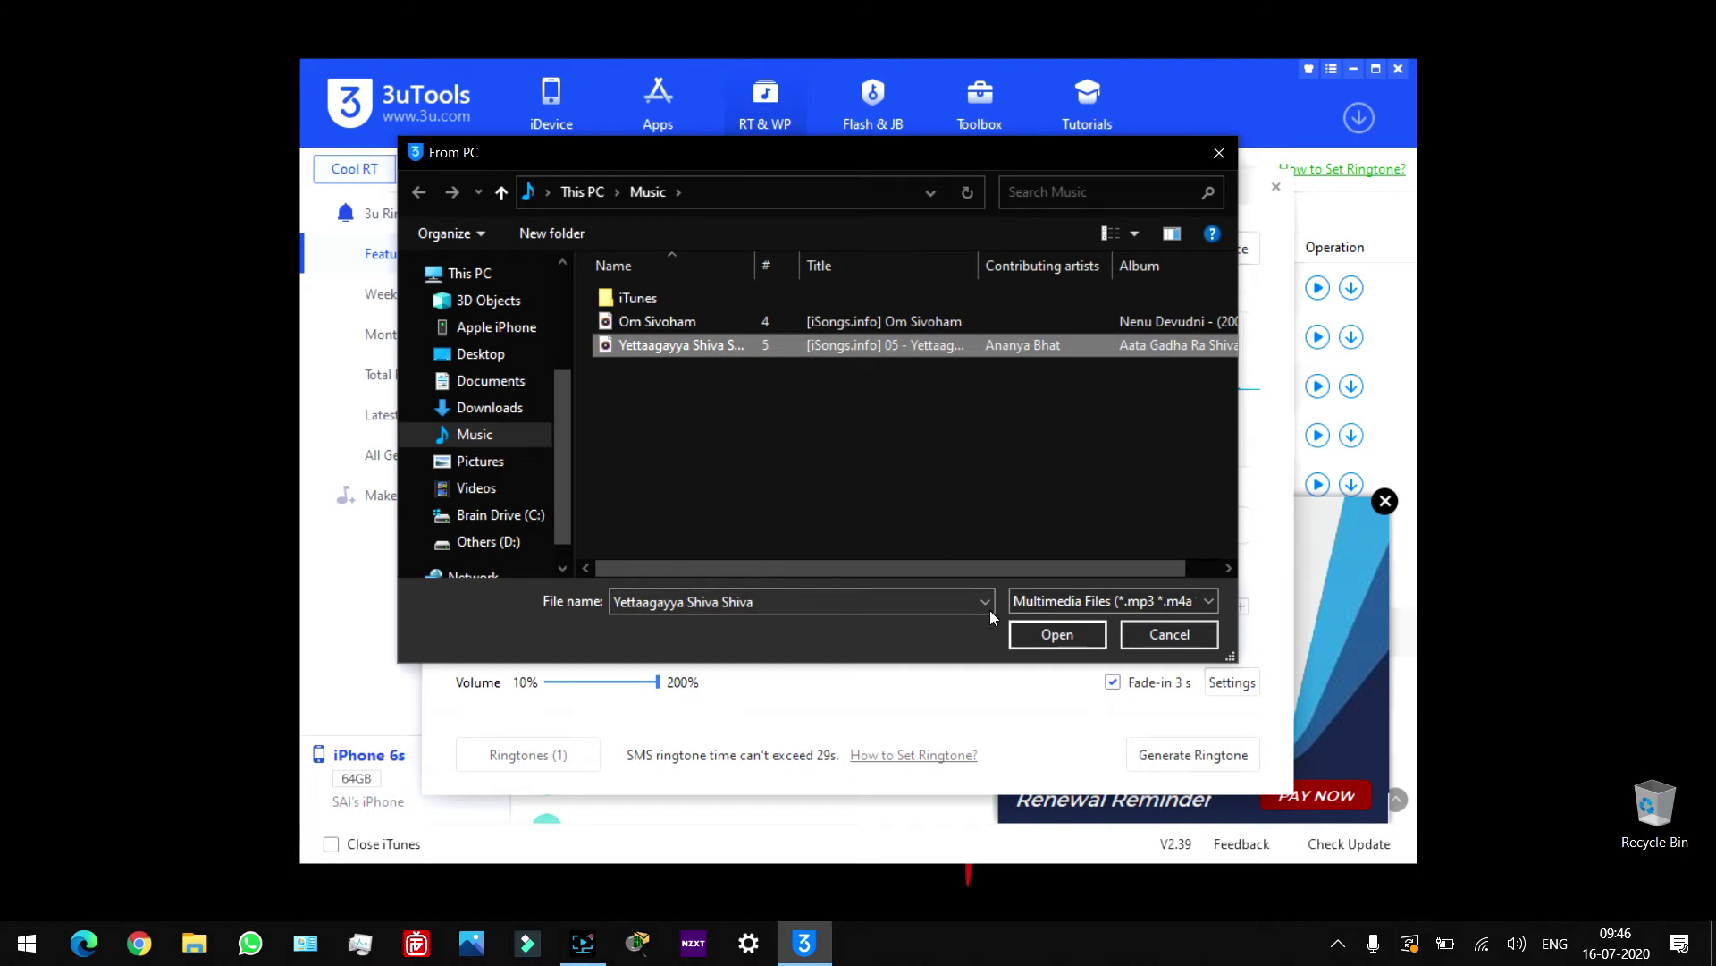
left_click(1052, 634)
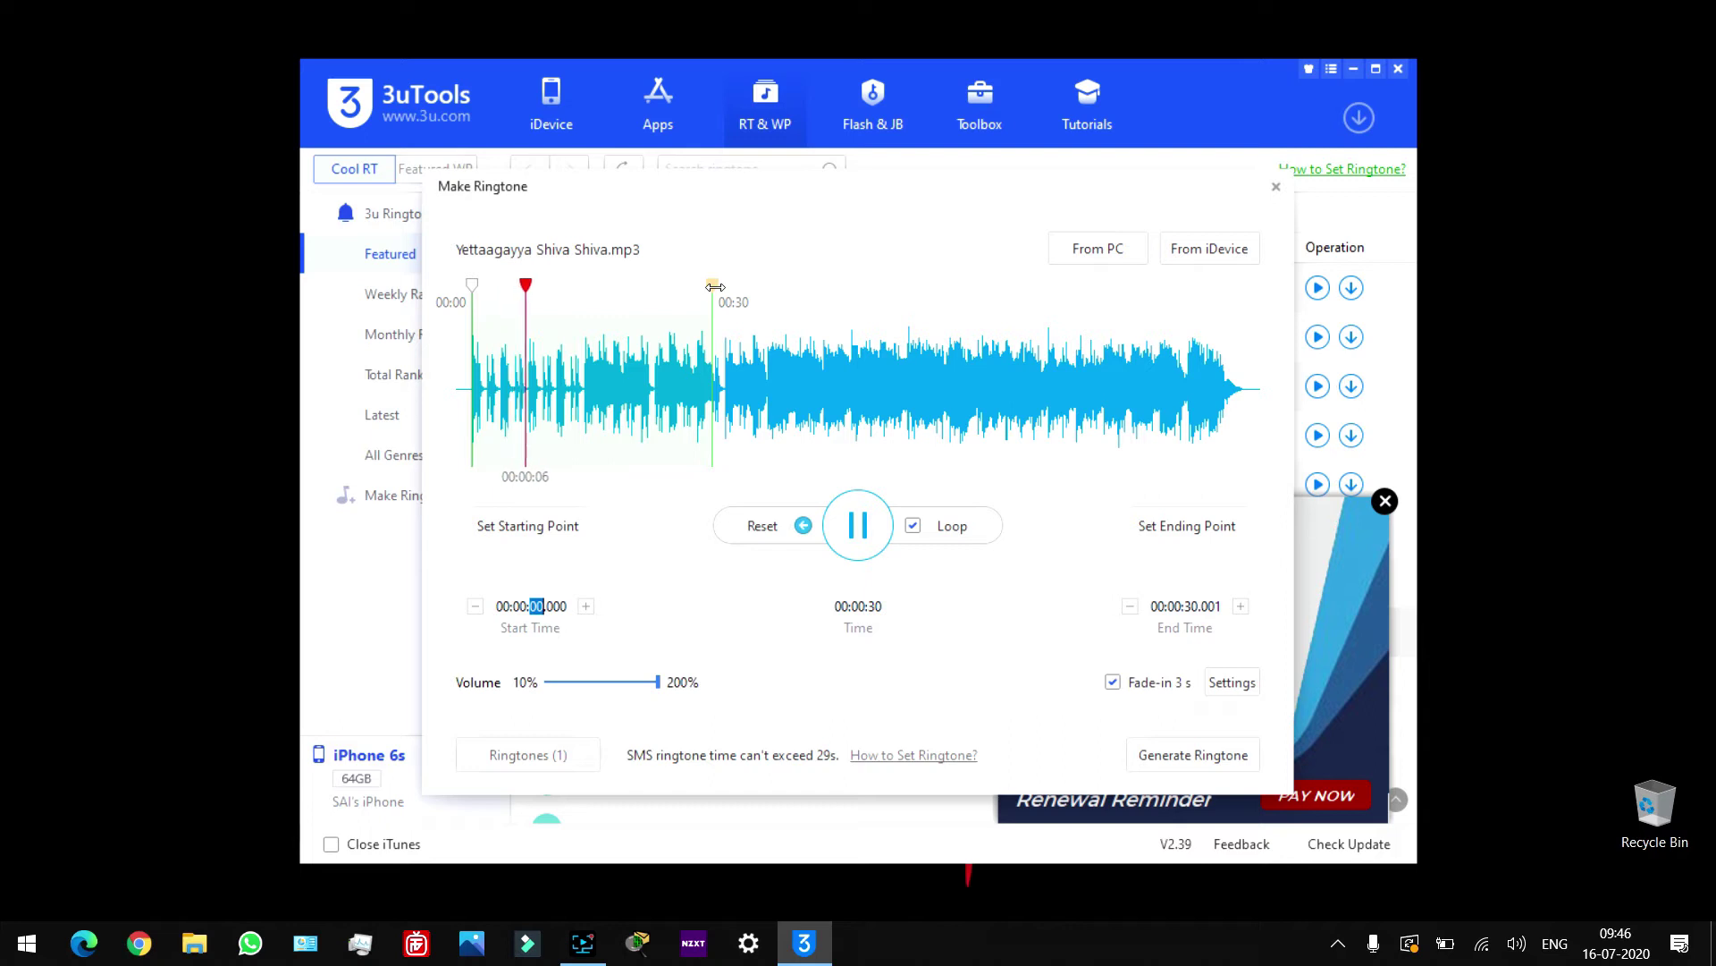
- Set the second ringtone's selection to run from about 0:12 to 1:01, pausing playback
left_click_drag(715, 286, 965, 284)
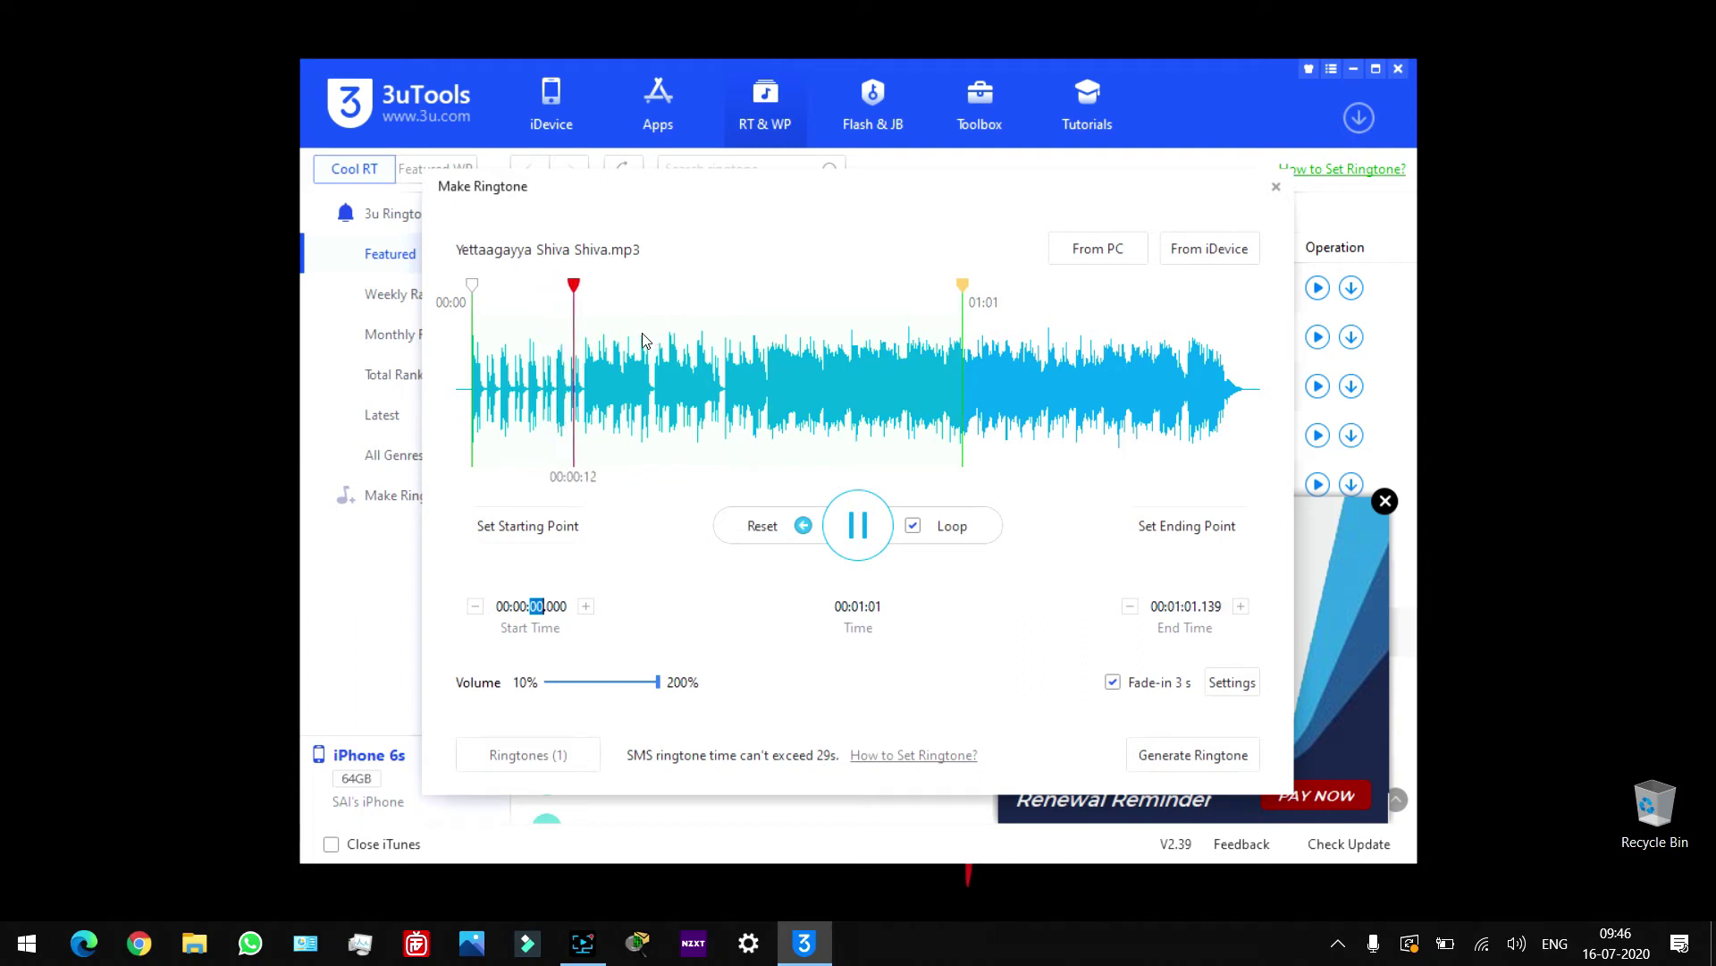
left_click(851, 528)
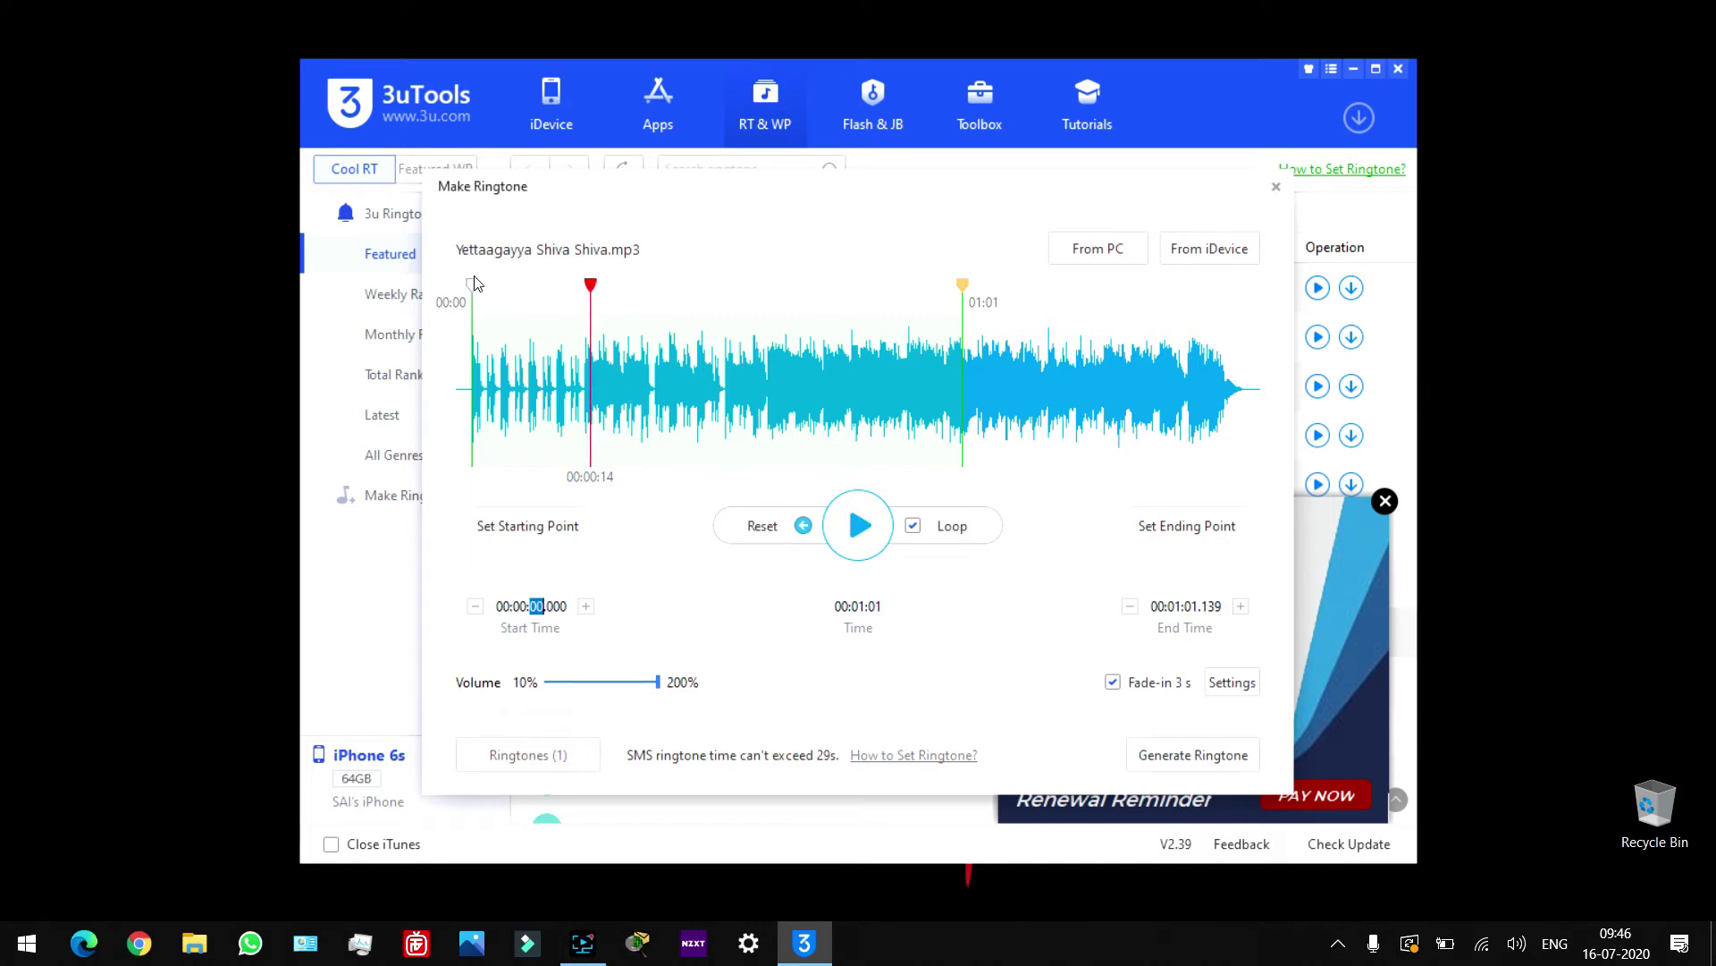
left_click_drag(471, 287, 571, 287)
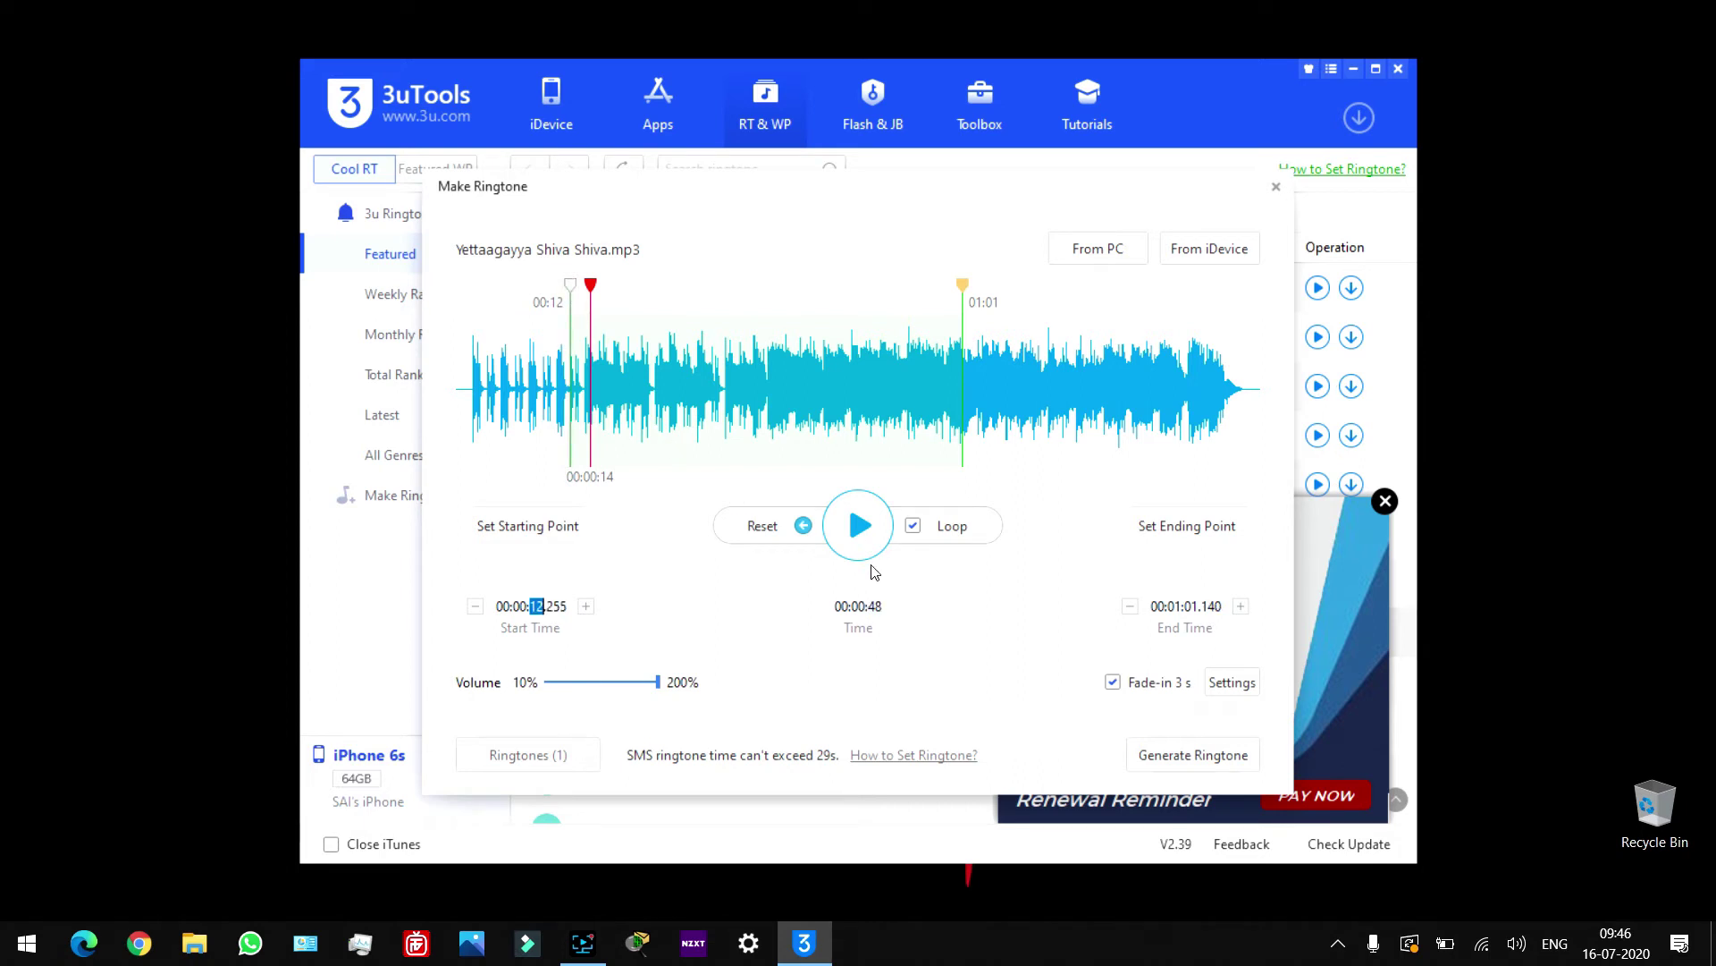
left_click(755, 528)
left_click_drag(573, 284, 570, 285)
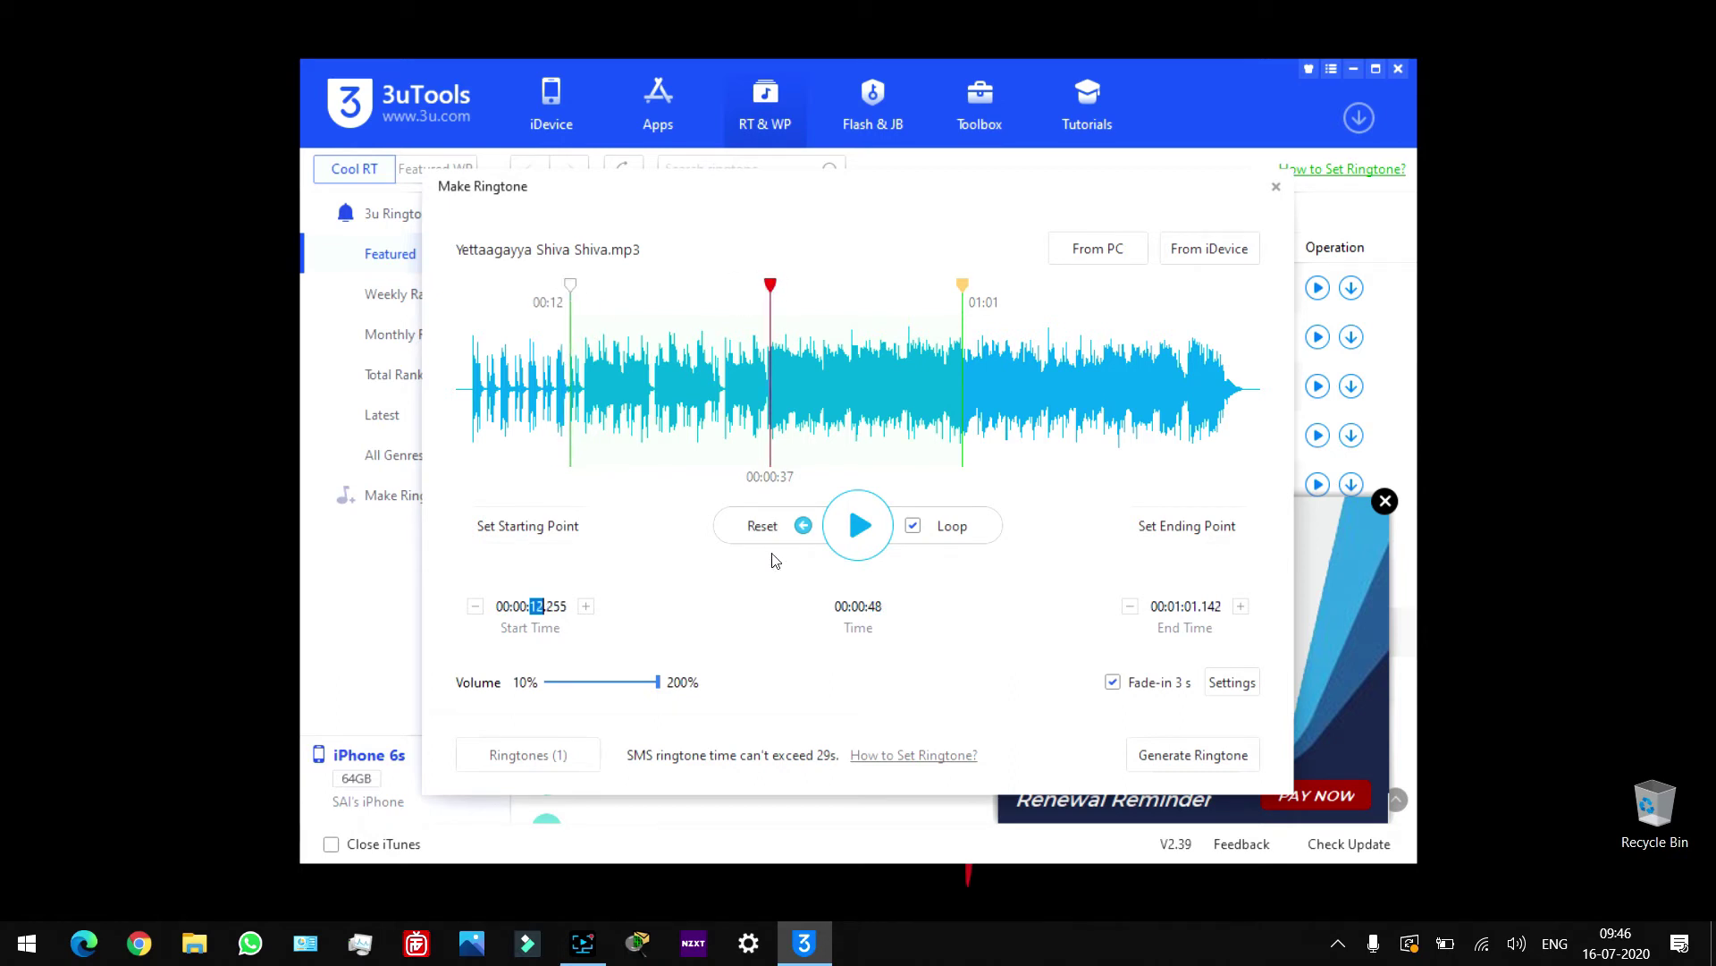
- Preview the second ringtone's selection from its starting point through the loop at about 1:01, and pause playback
left_click(760, 528)
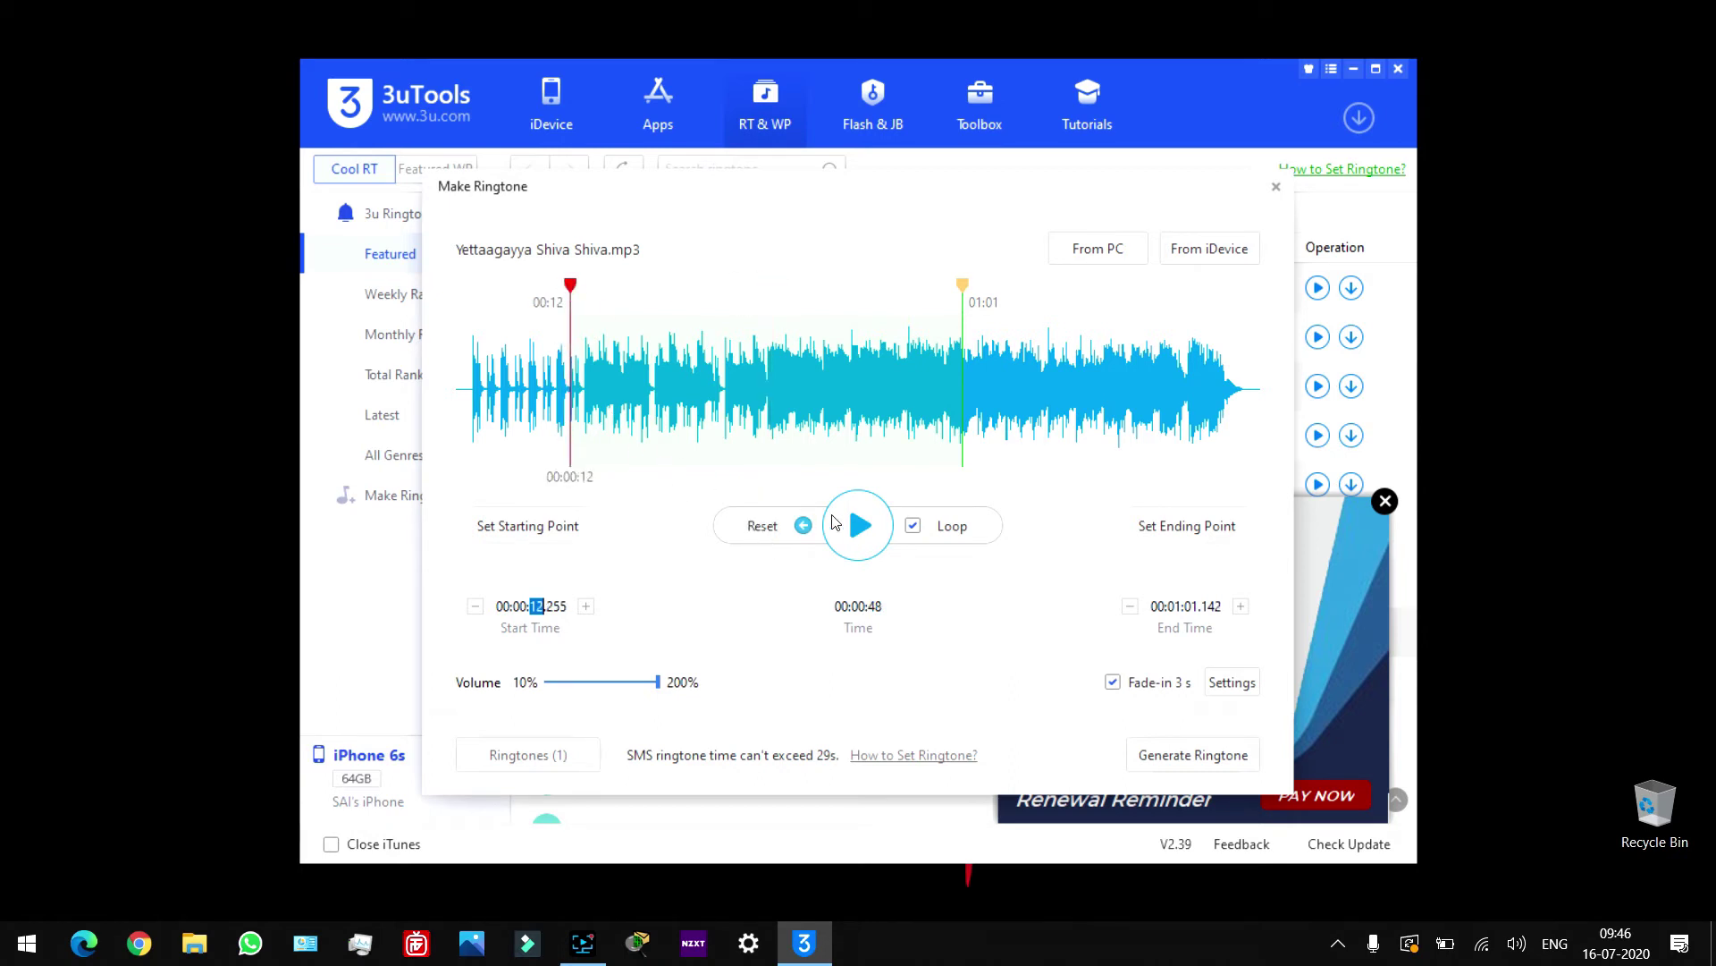
left_click(855, 541)
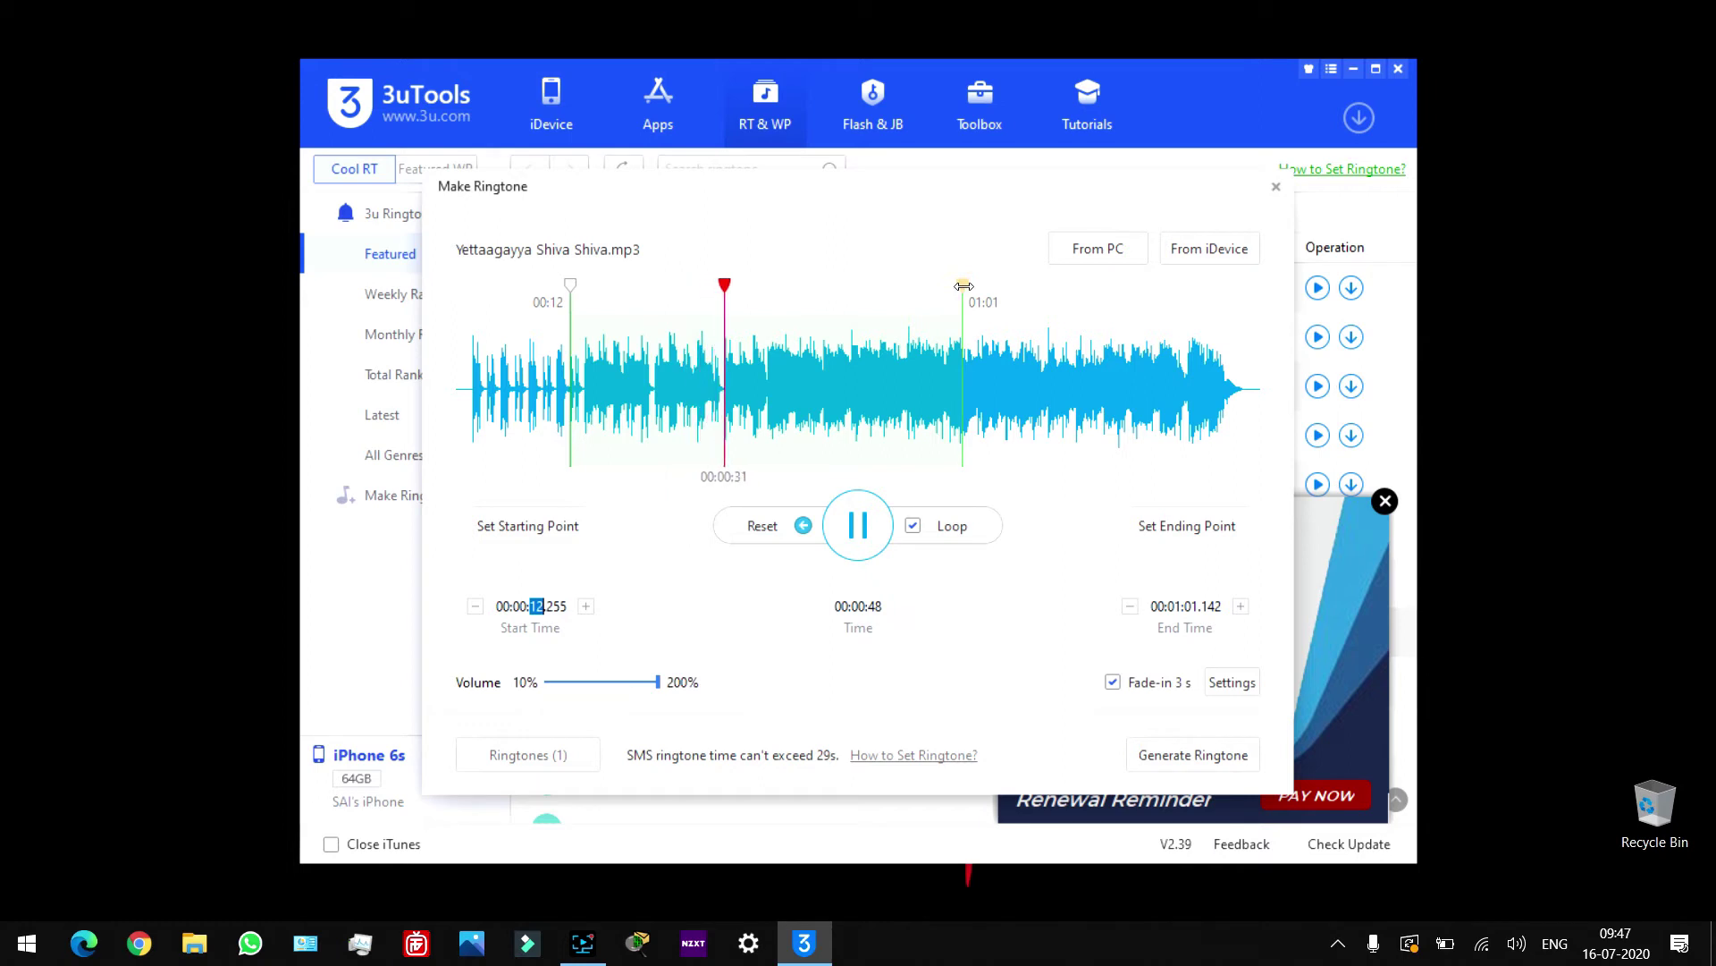
left_click_drag(962, 286, 1060, 302)
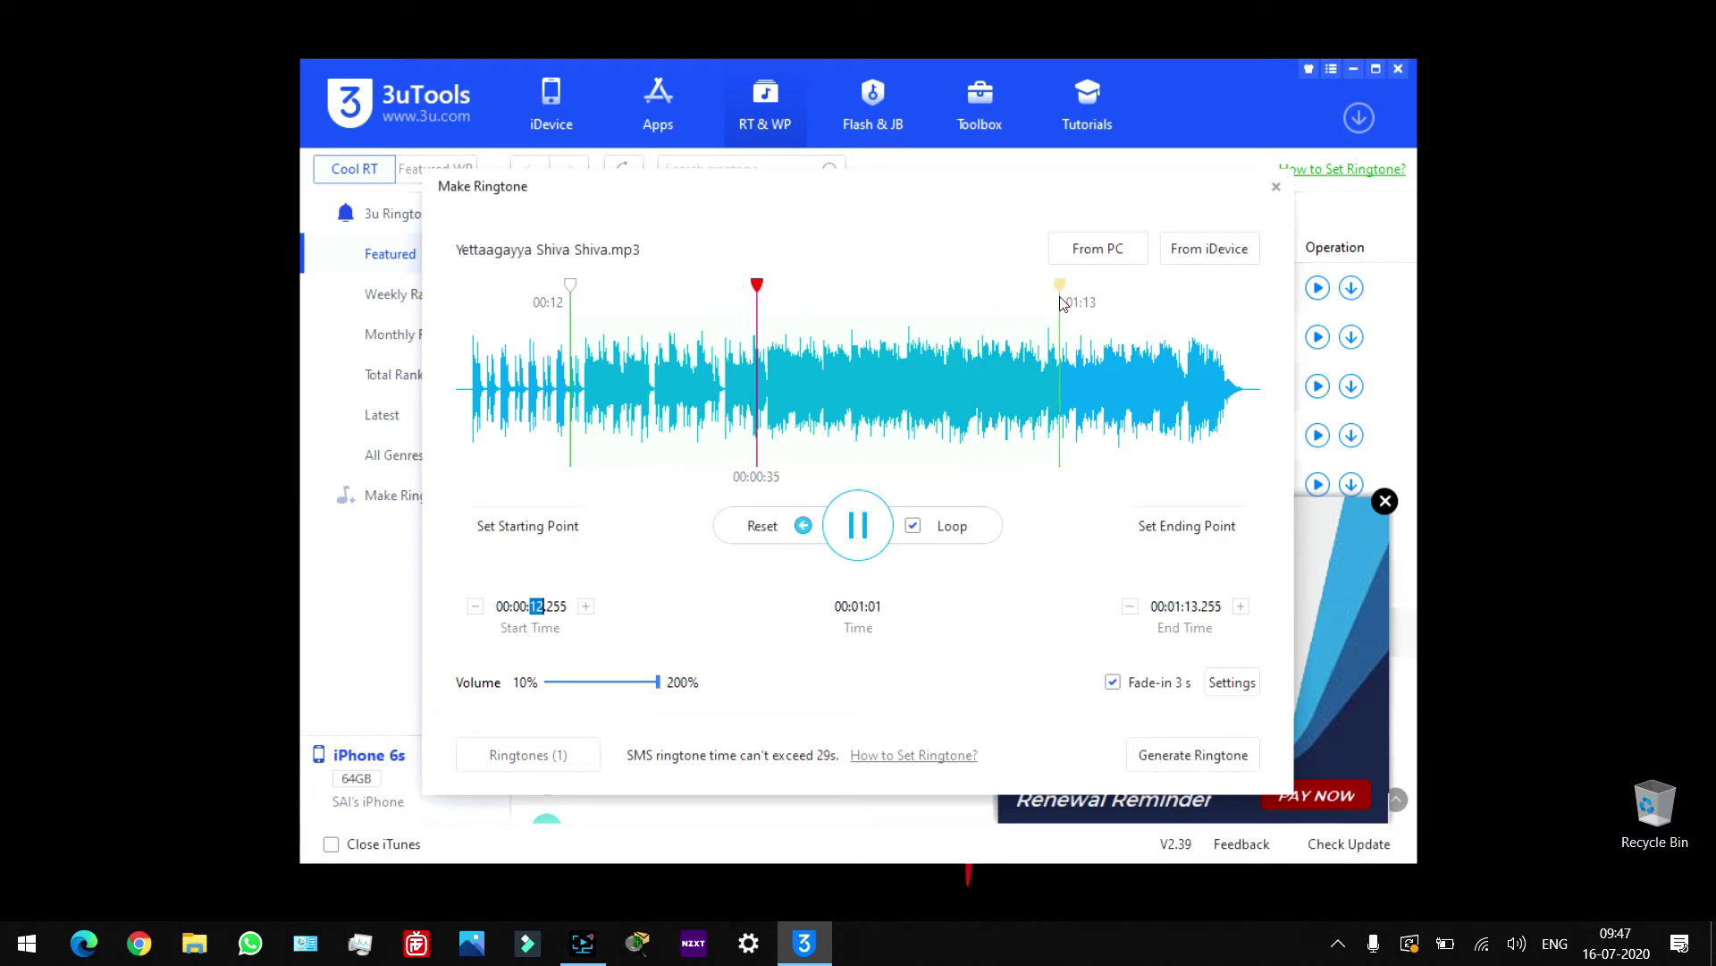
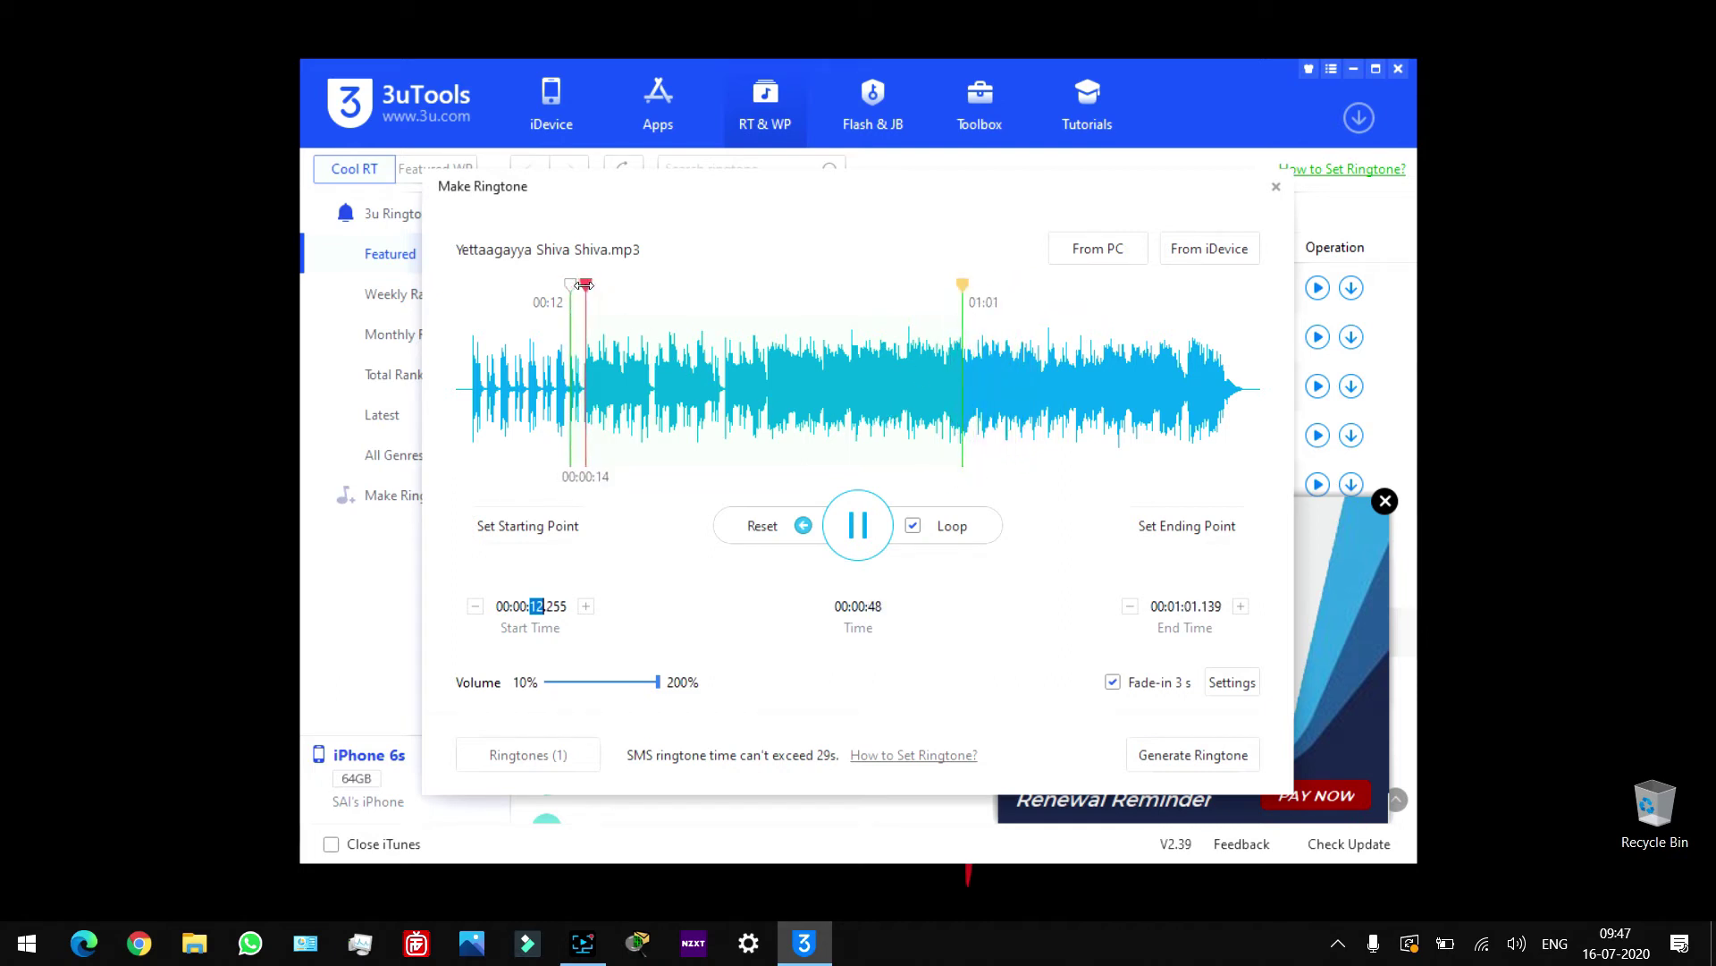
left_click_drag(590, 286, 924, 311)
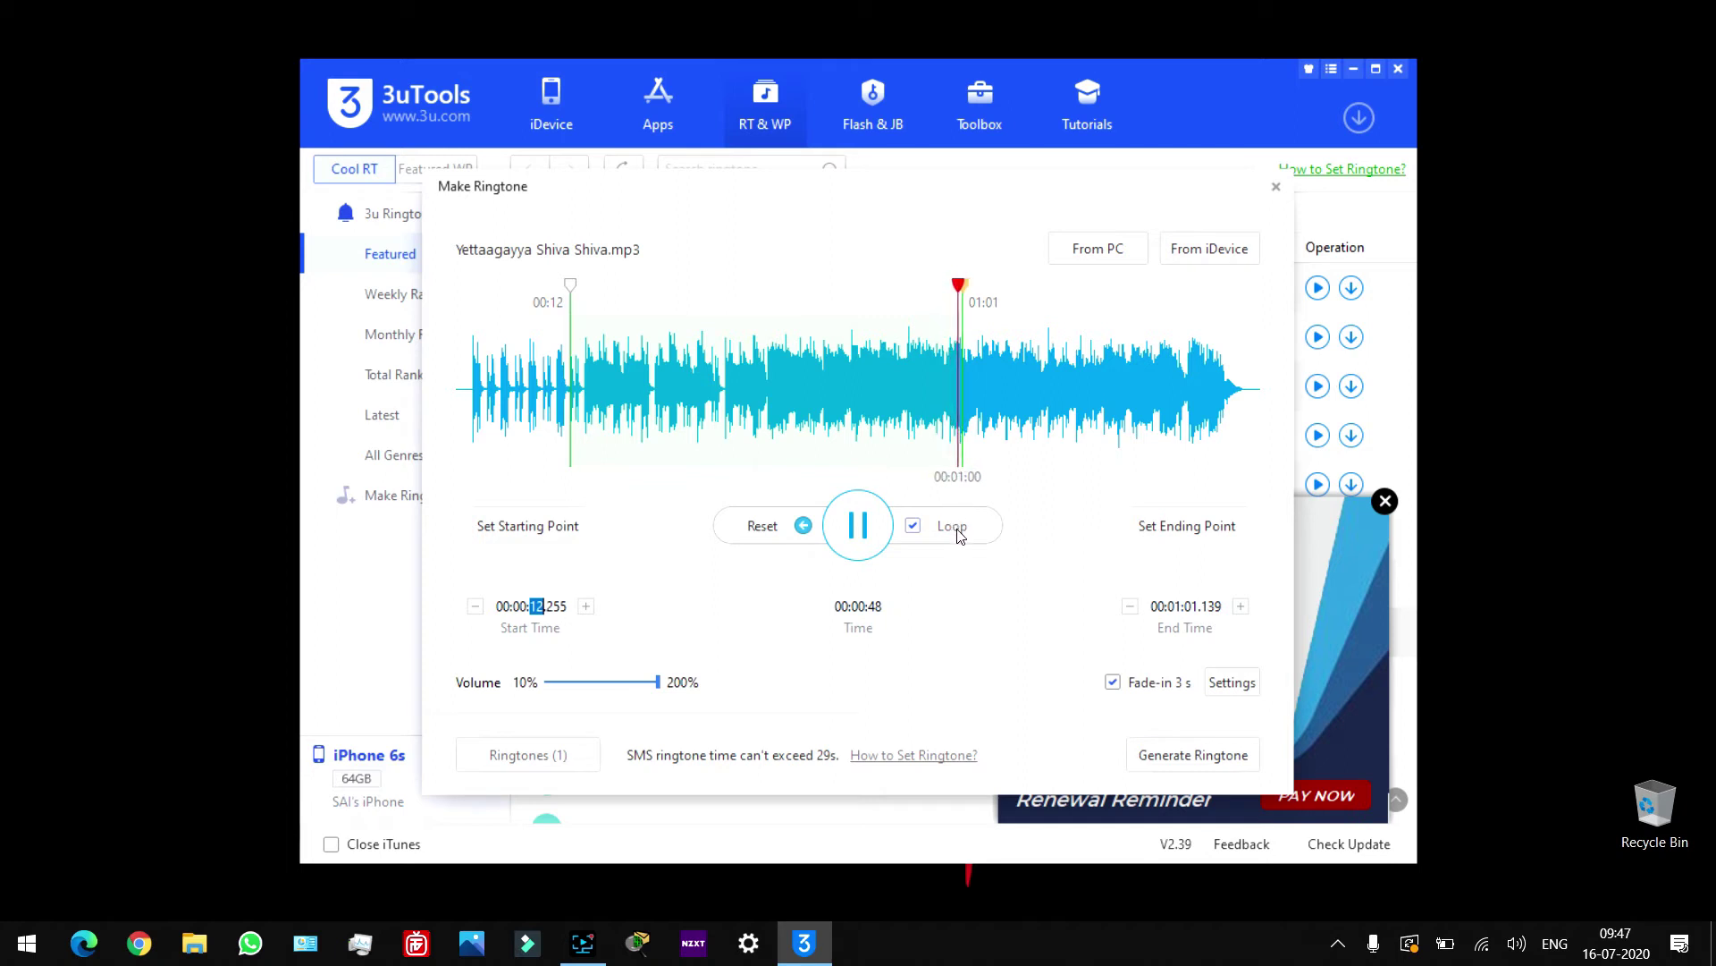
left_click(880, 547)
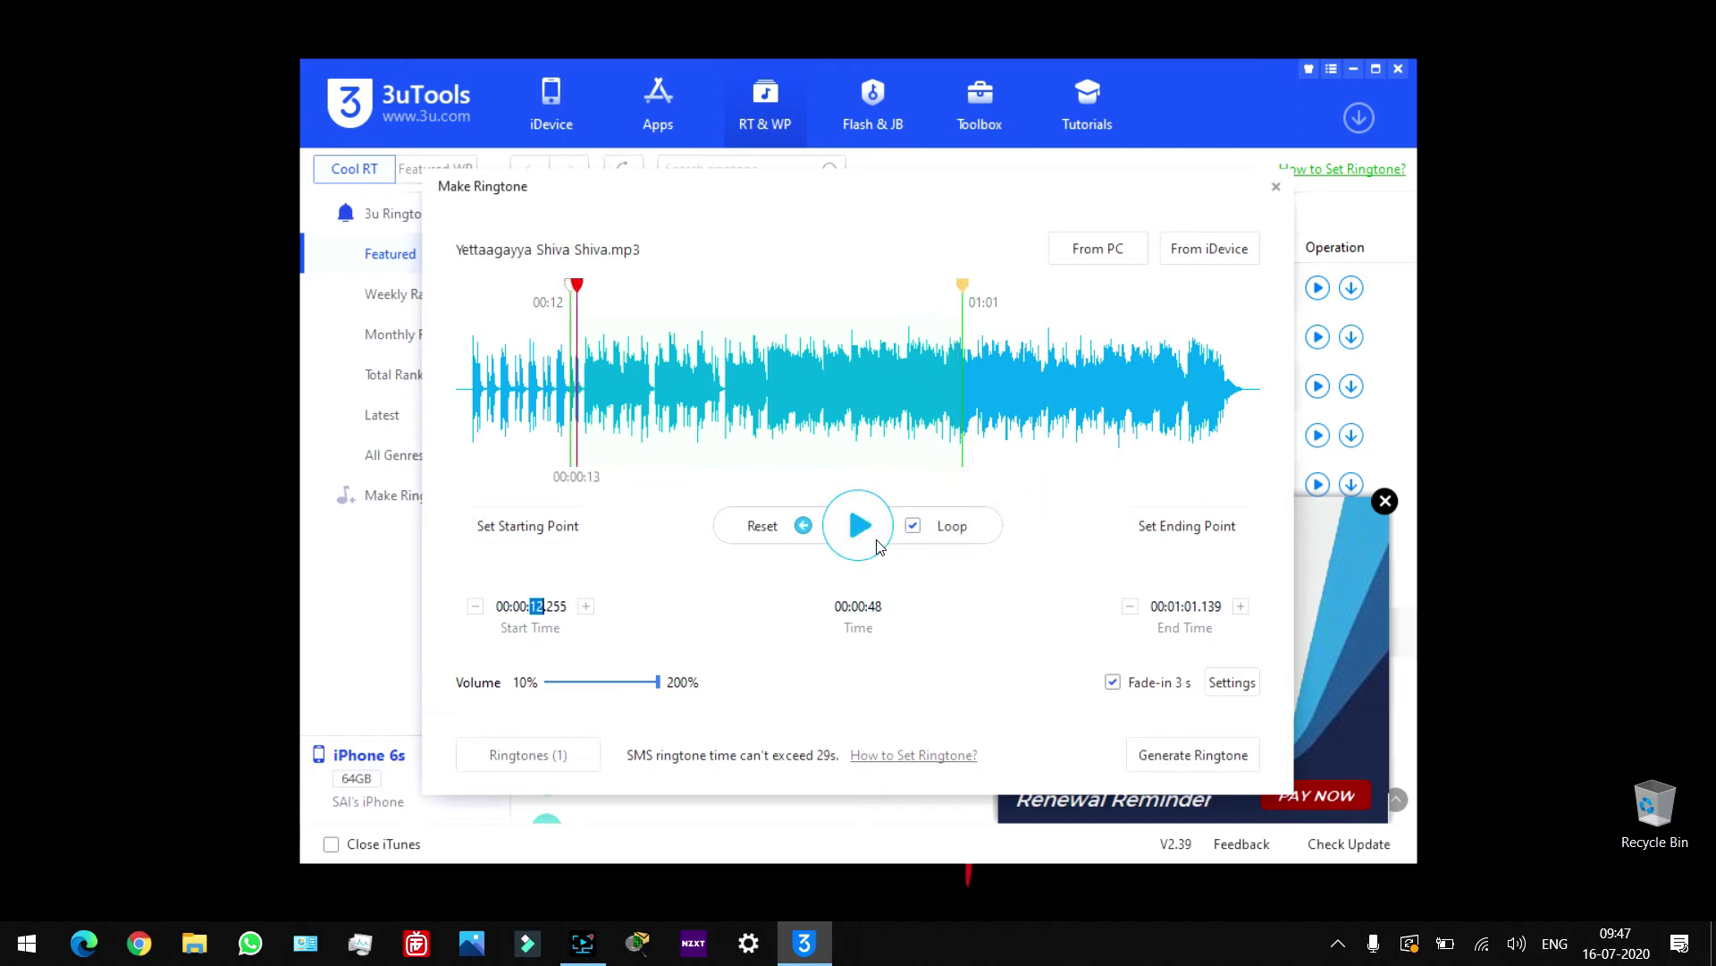
mouse_move(661, 691)
left_click(545, 770)
left_click(548, 767)
left_click(550, 766)
left_click(551, 764)
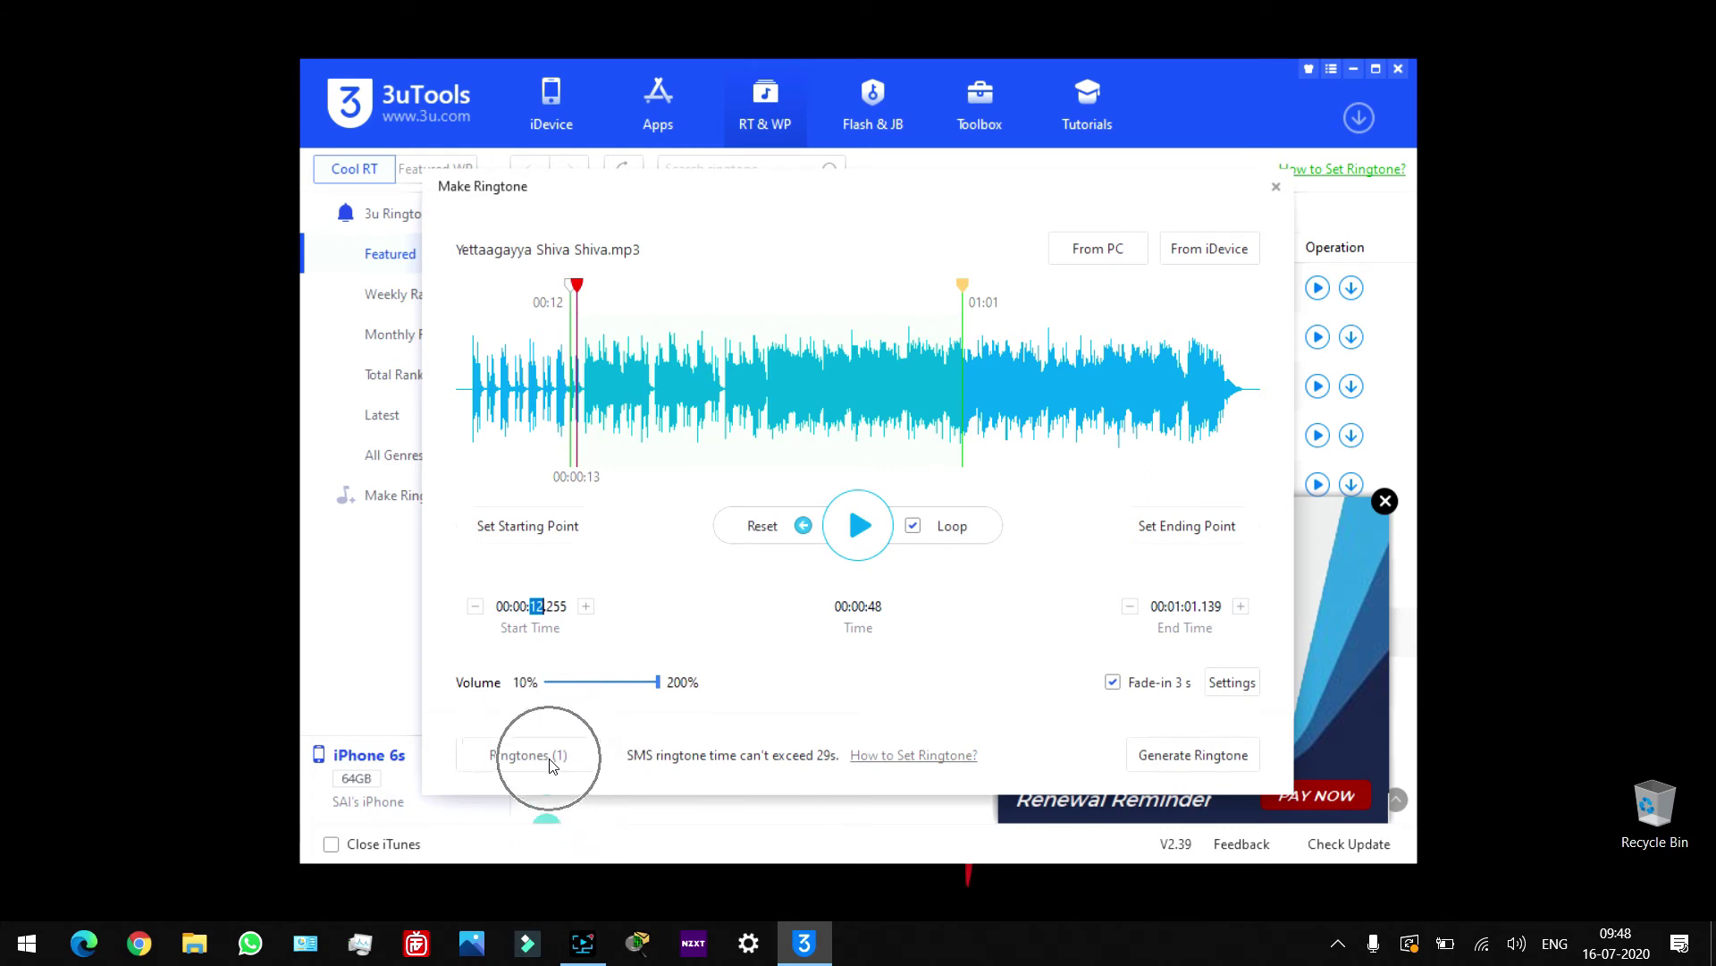
- Generate the second ringtone, keep the name Yettaagayya Shiva Shiva, and import it to the iDevice
left_click(1158, 758)
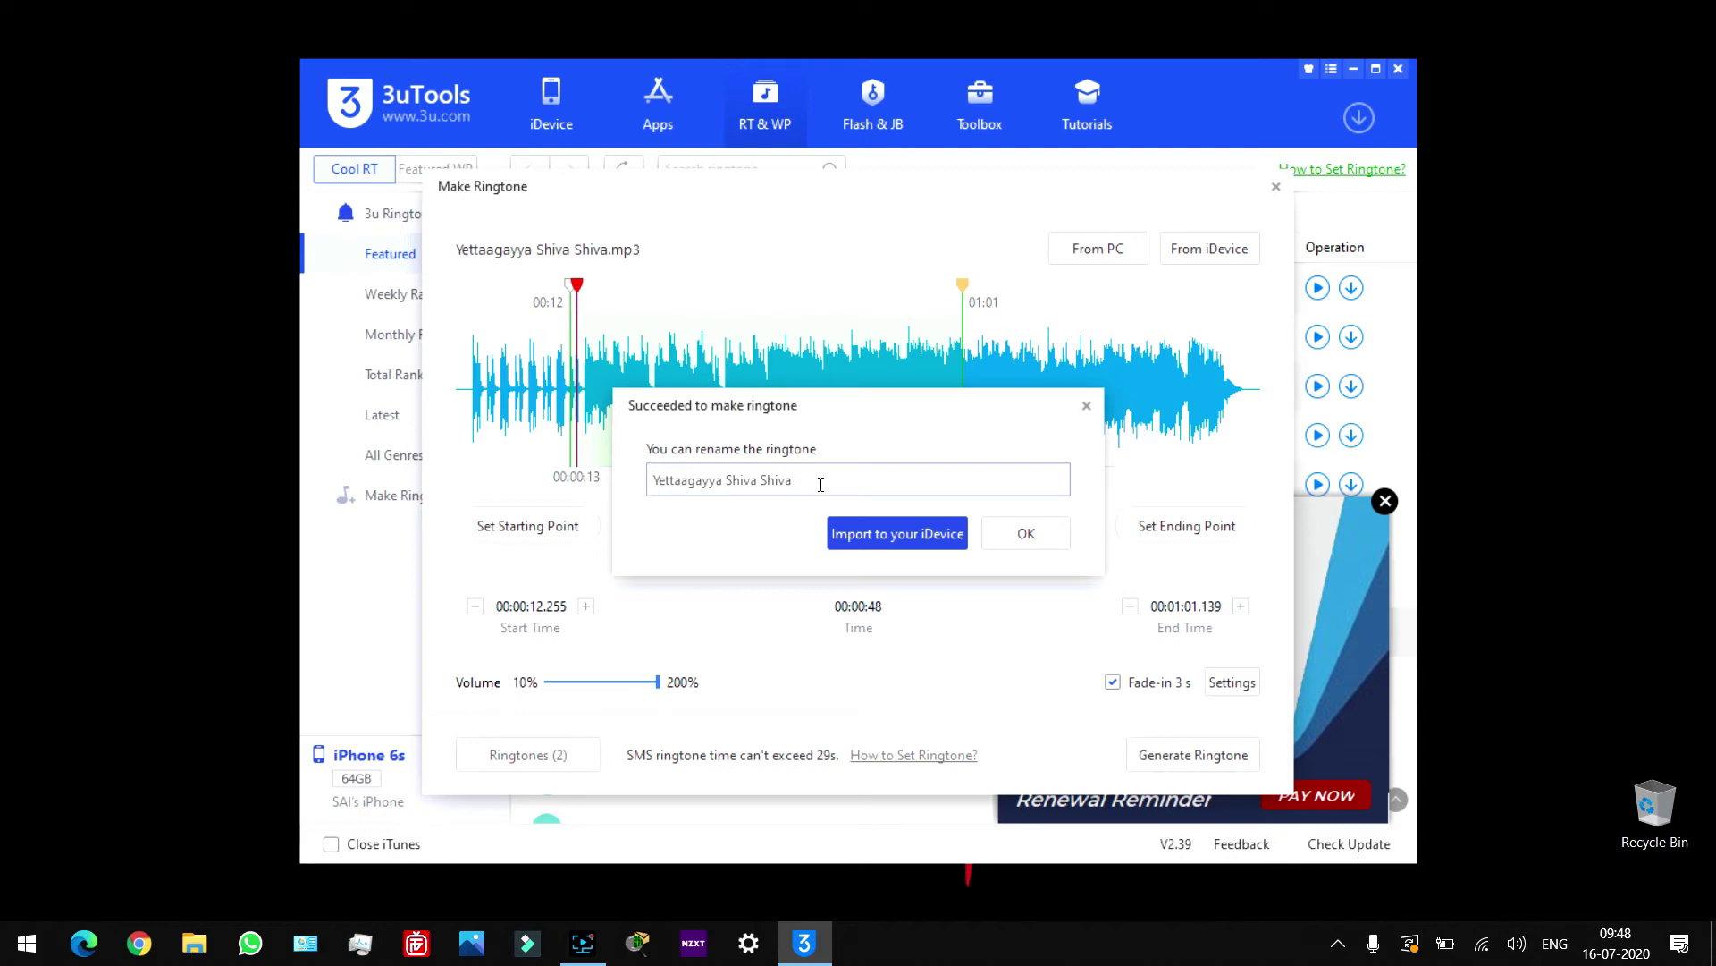
left_click(867, 533)
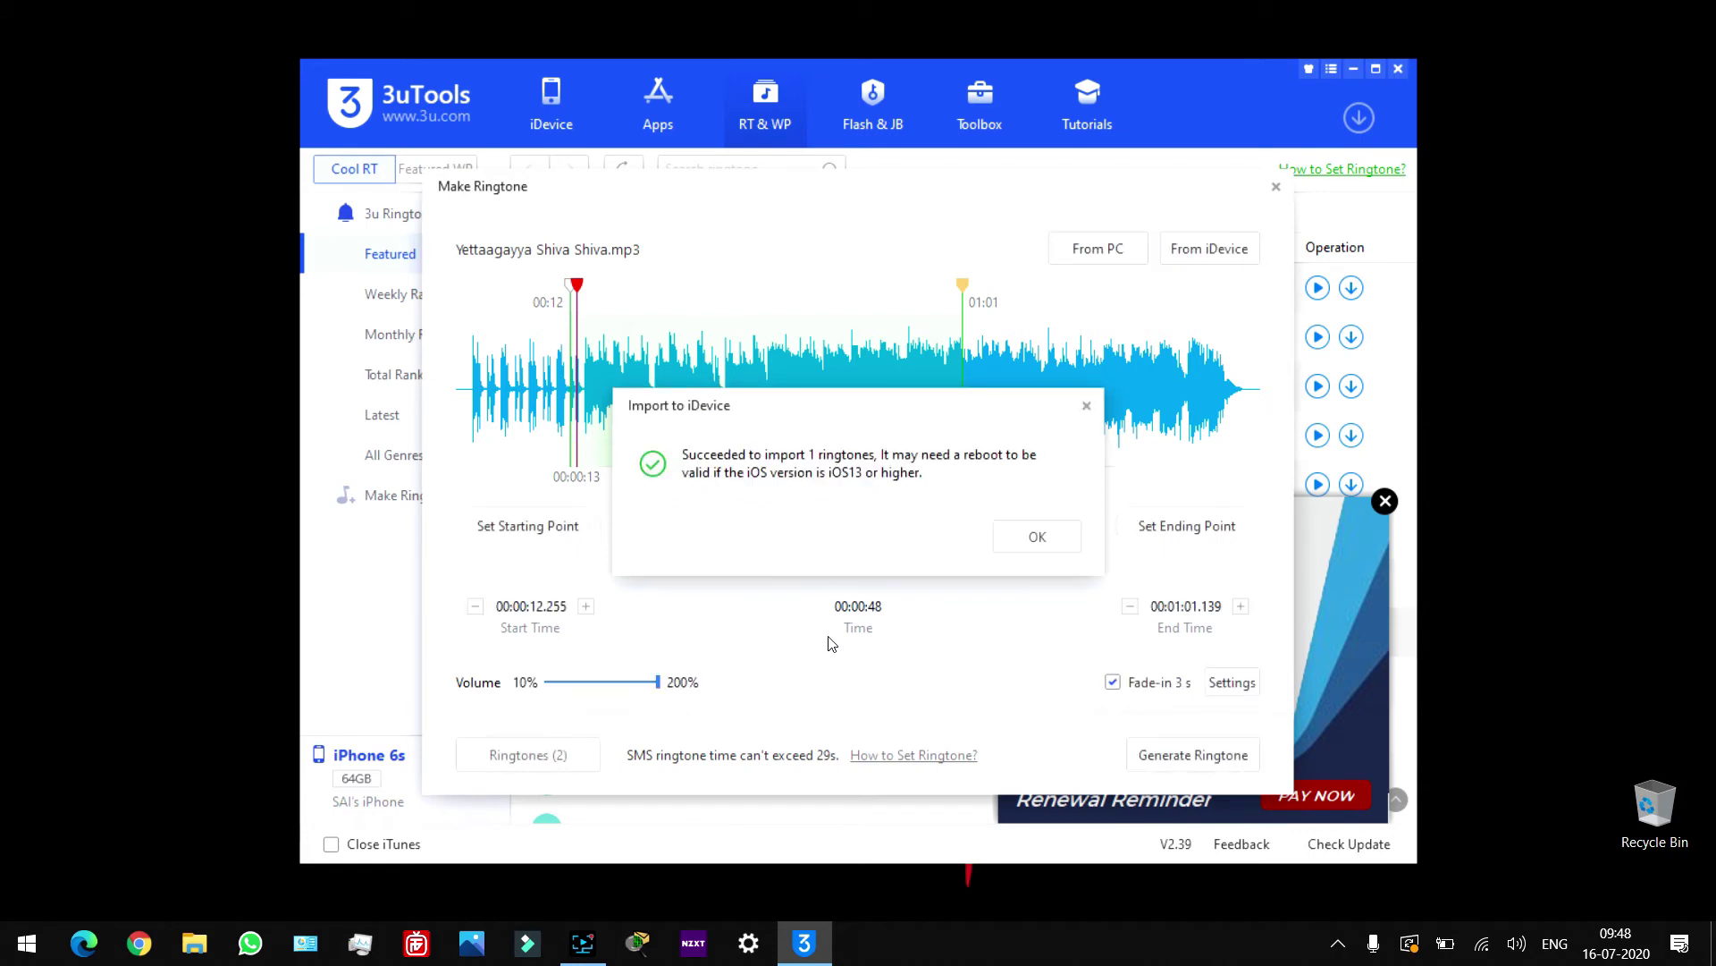
left_click(1033, 533)
- Review the customized ringtones with all of them selected, and close the list and the ringtone maker
left_click(553, 761)
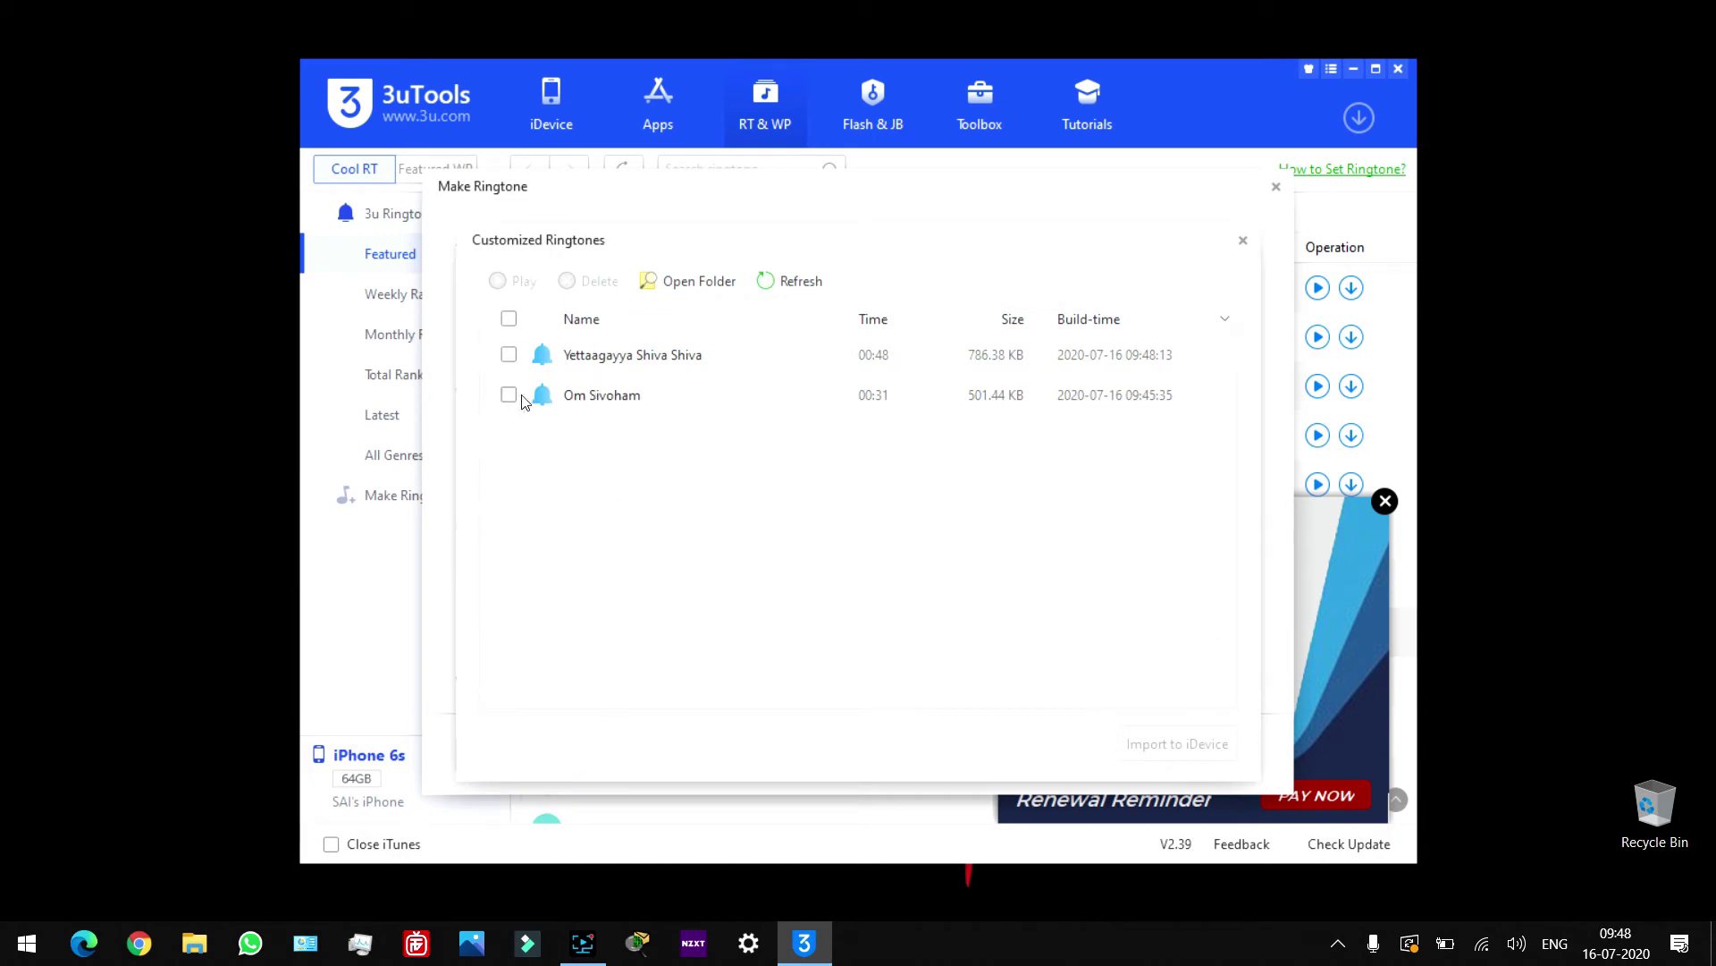
left_click(508, 322)
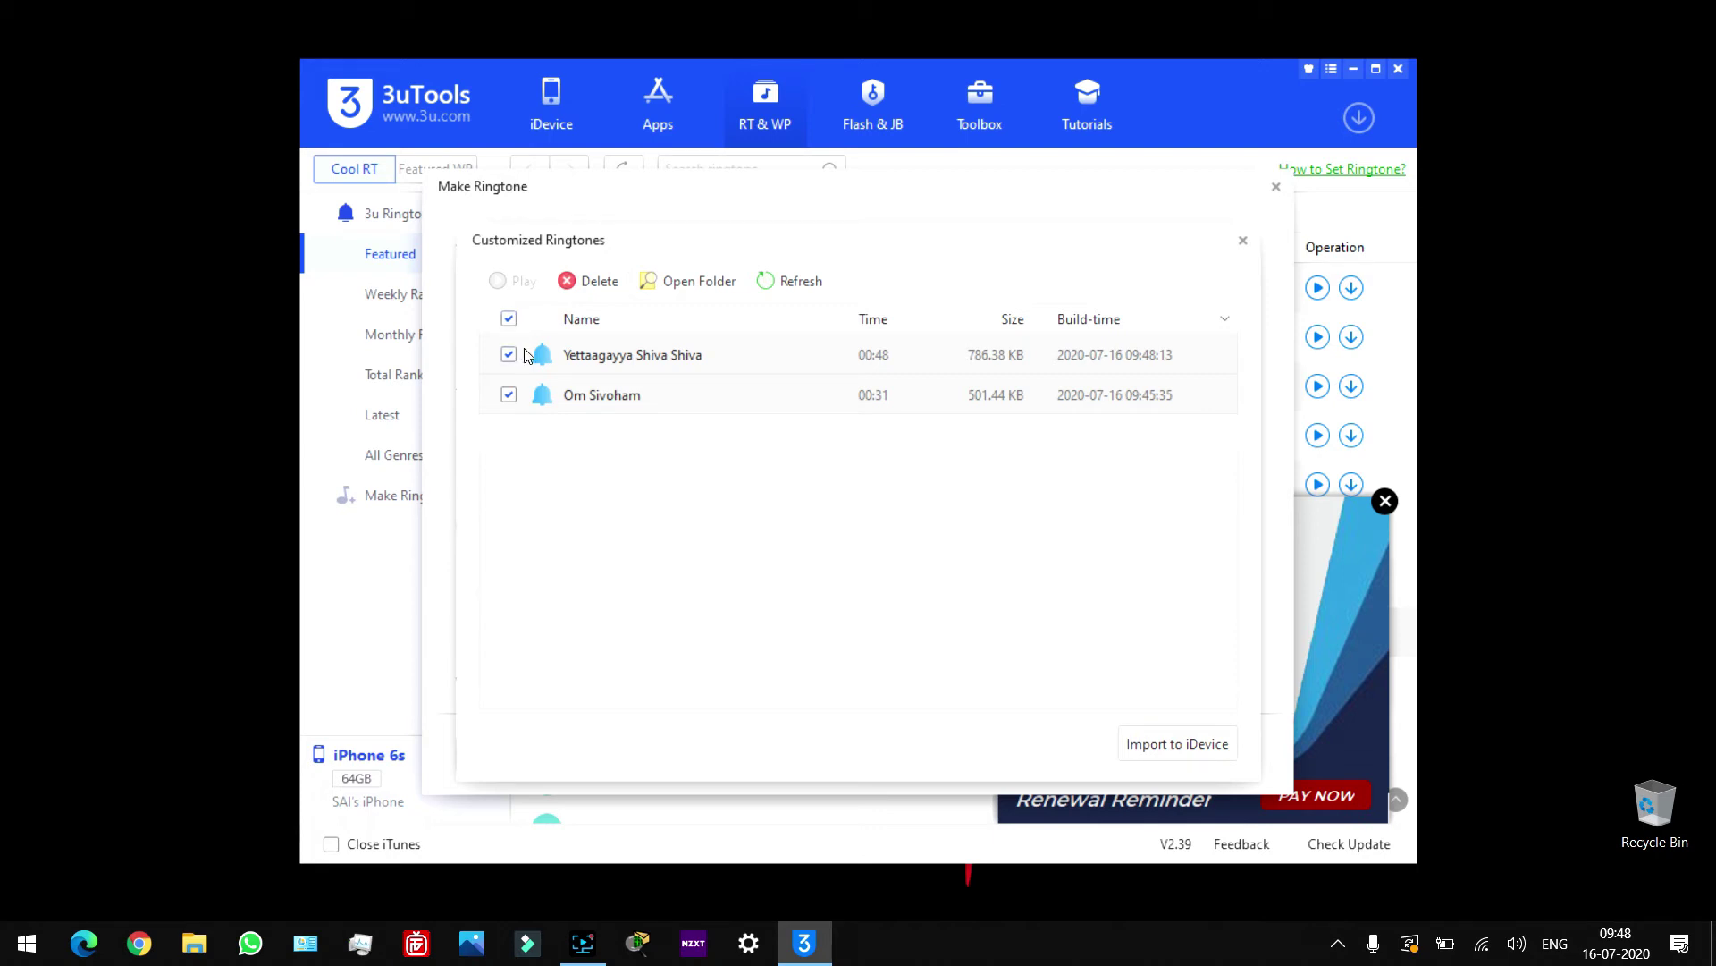
left_click(1242, 239)
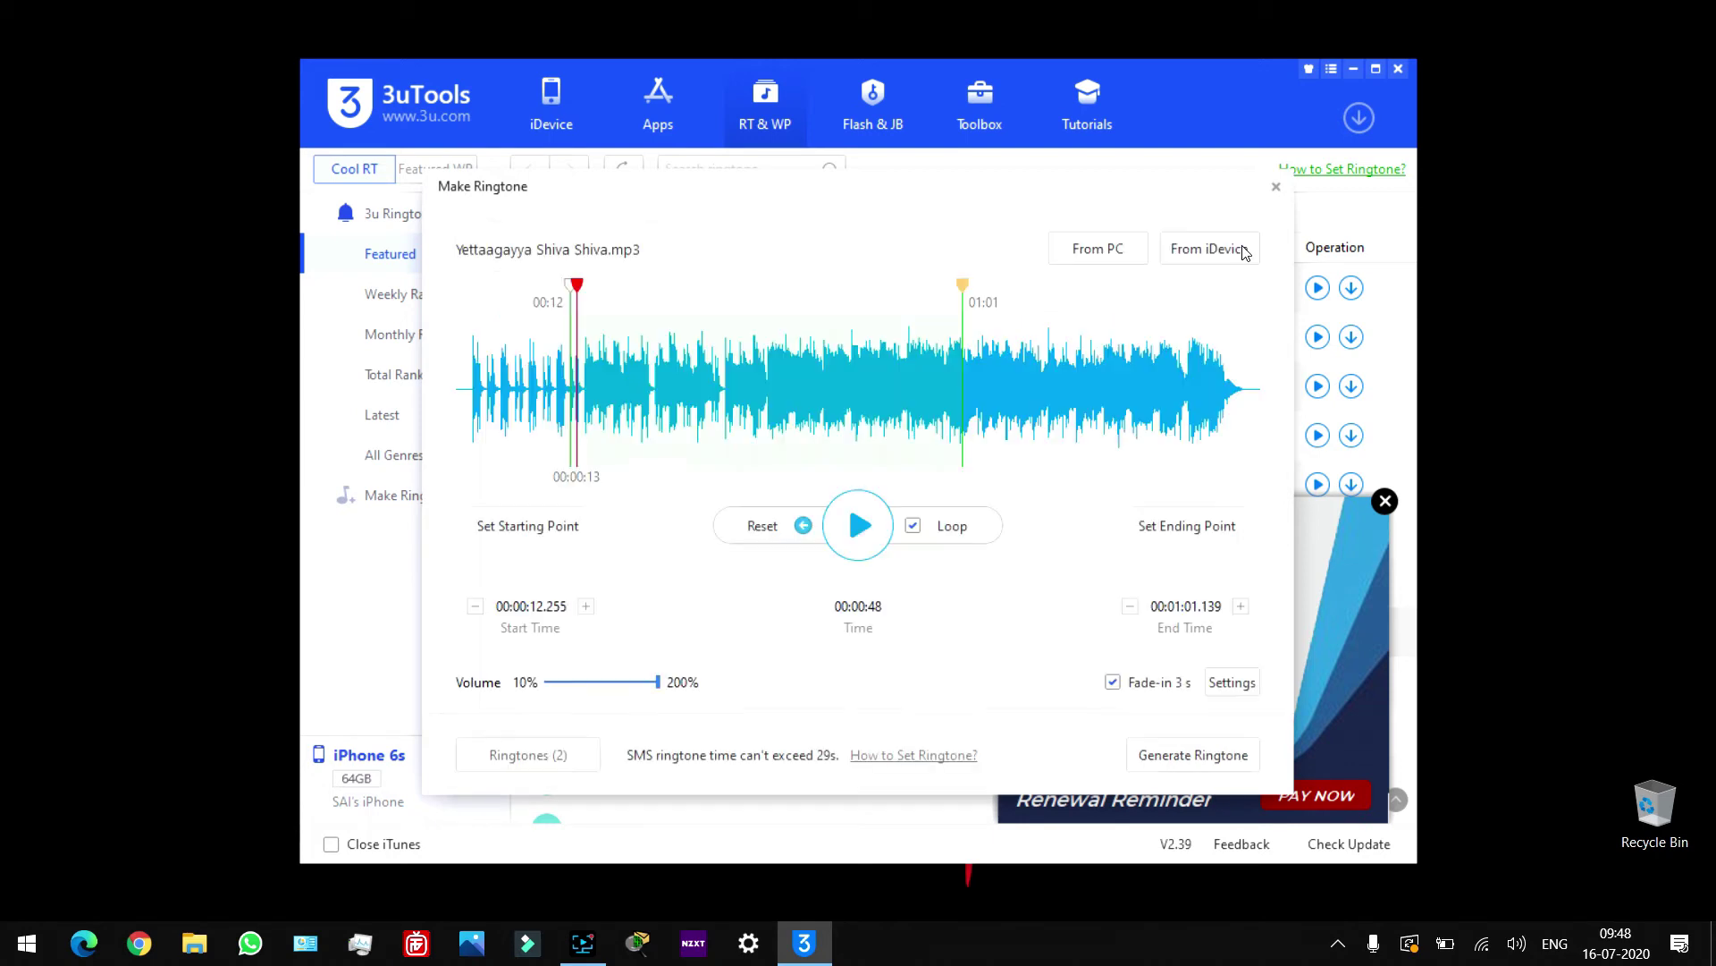
key("Escape")
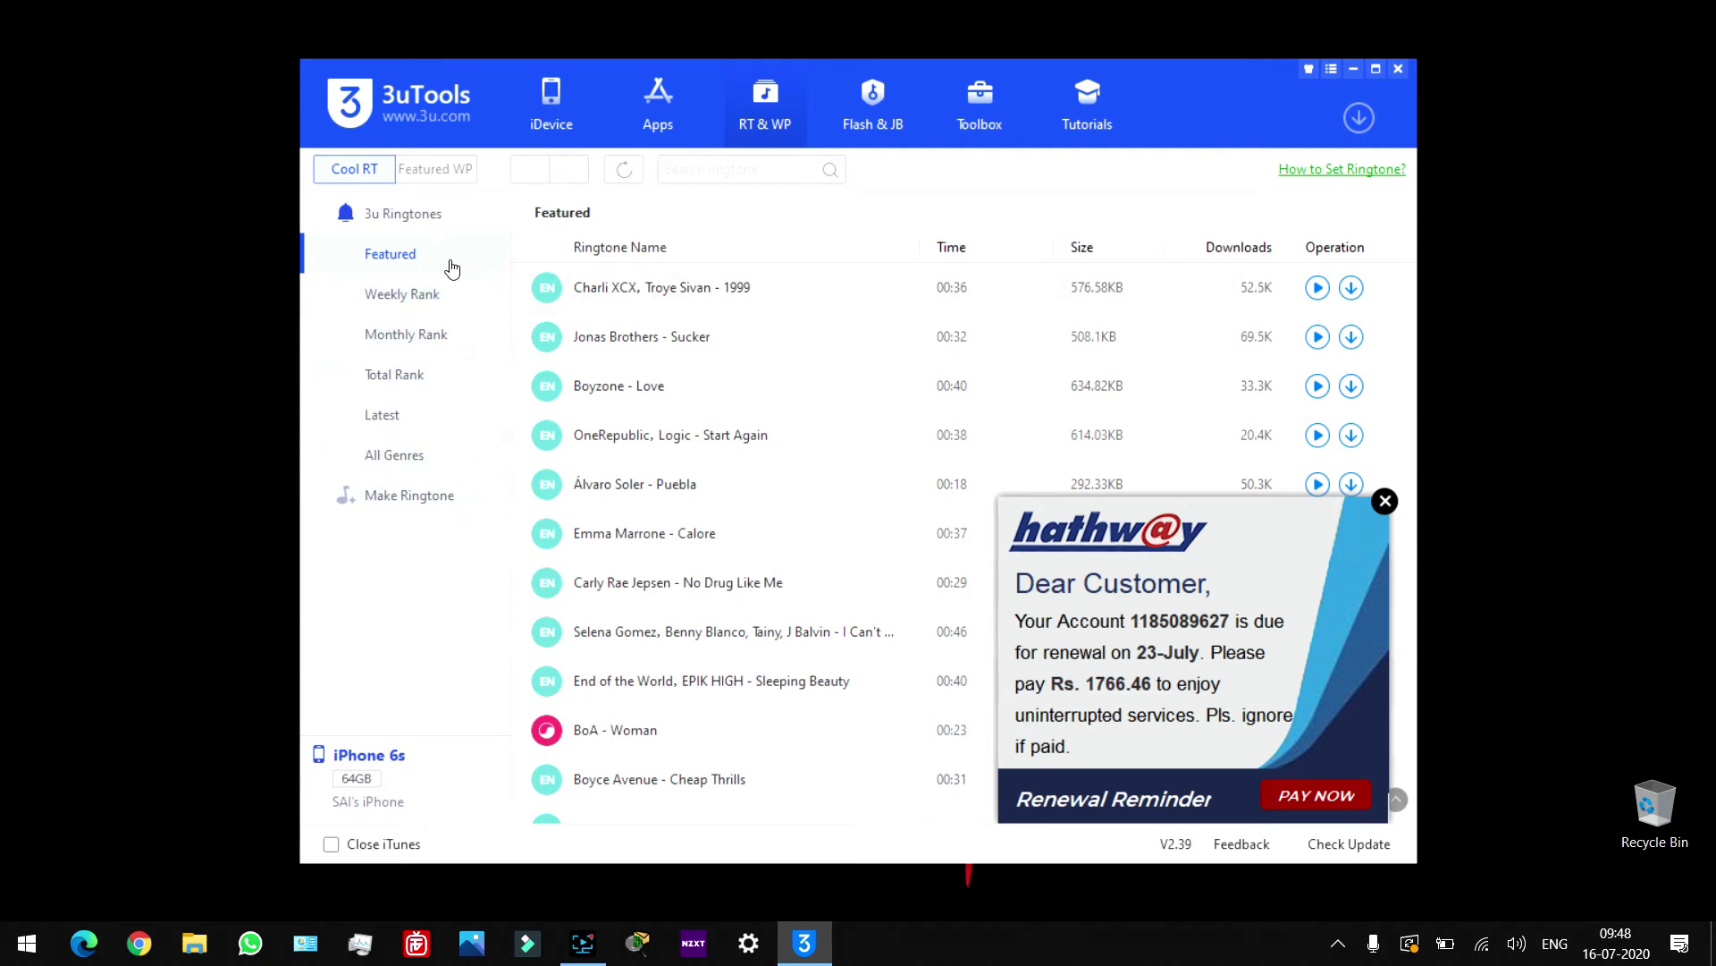
- Look through the Weekly Rank, Monthly Rank, Total Rank and Latest lists of ready-made ringtones
left_click(446, 295)
left_click(444, 345)
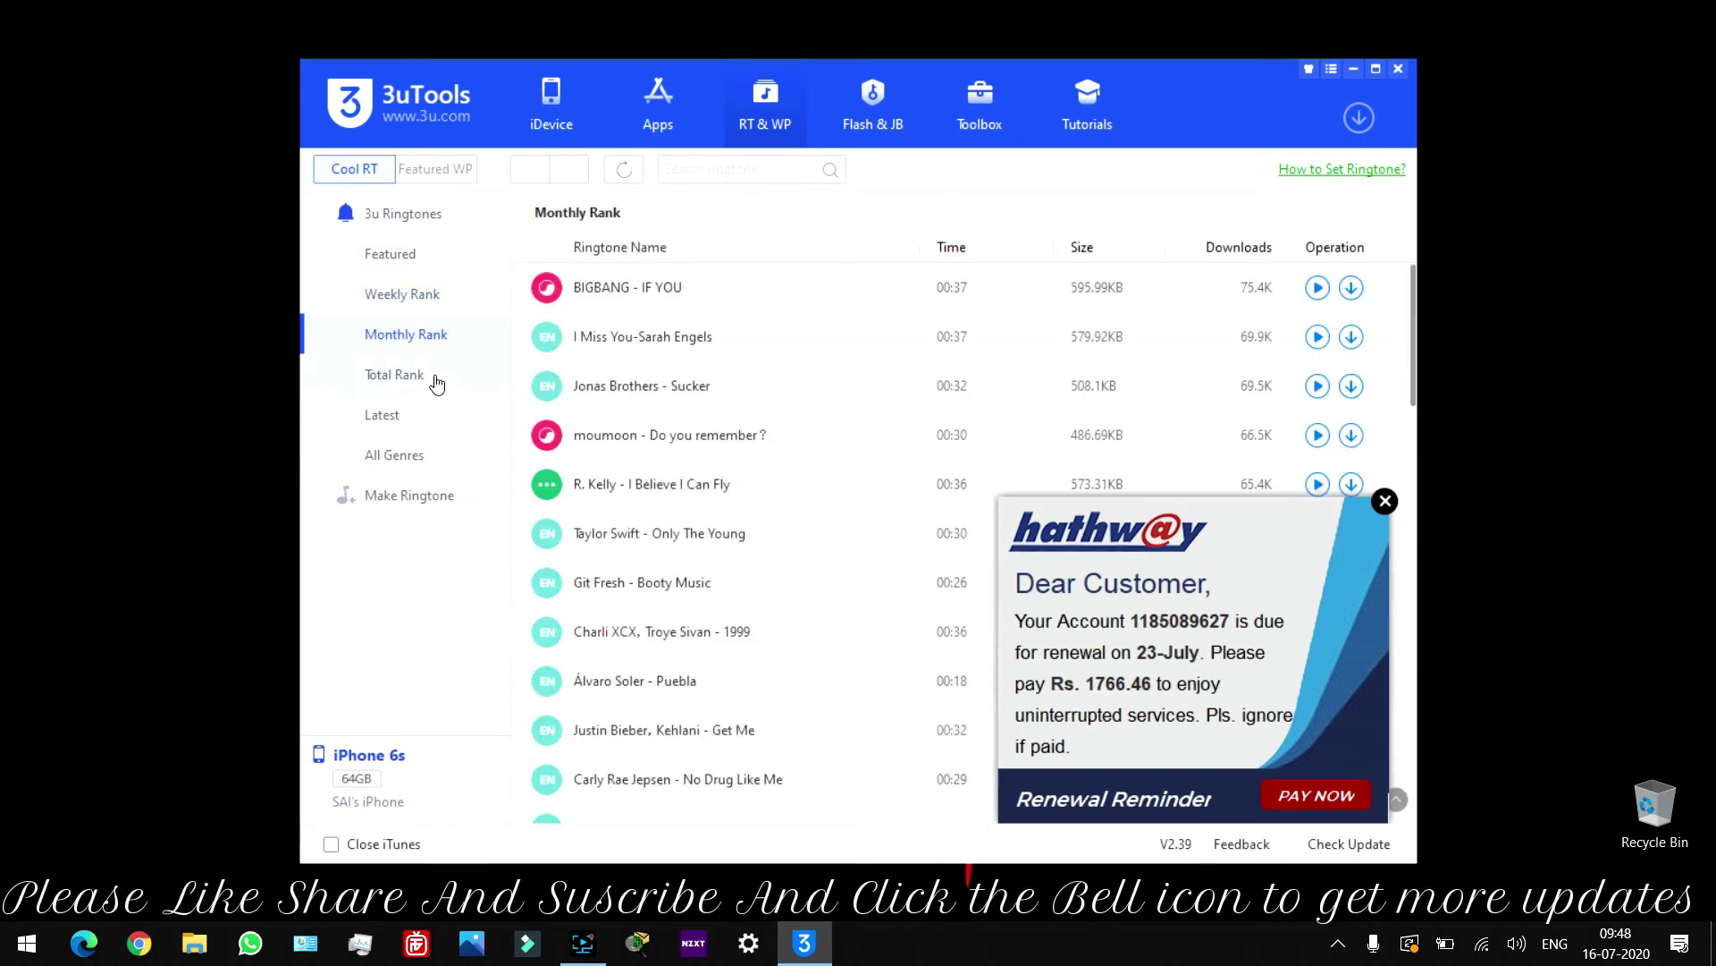
left_click(437, 377)
left_click(425, 418)
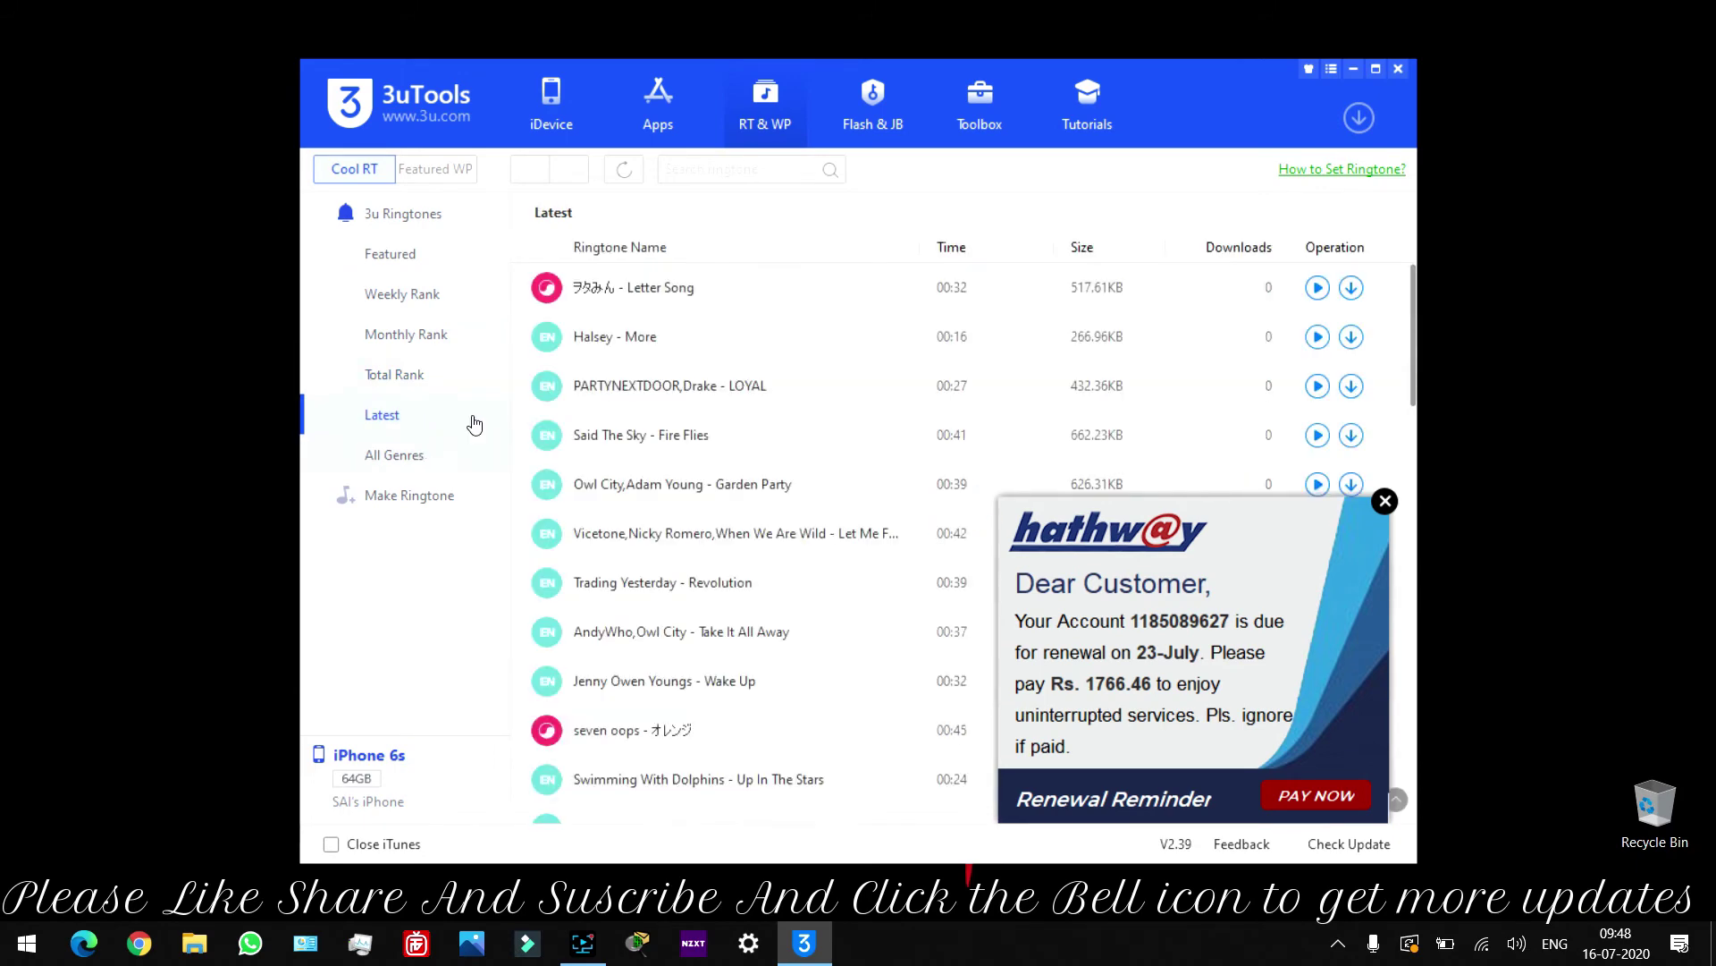
- Switch to the featured wallpapers, dismissing the advertisement popup and reloading the failed page
left_click(425, 175)
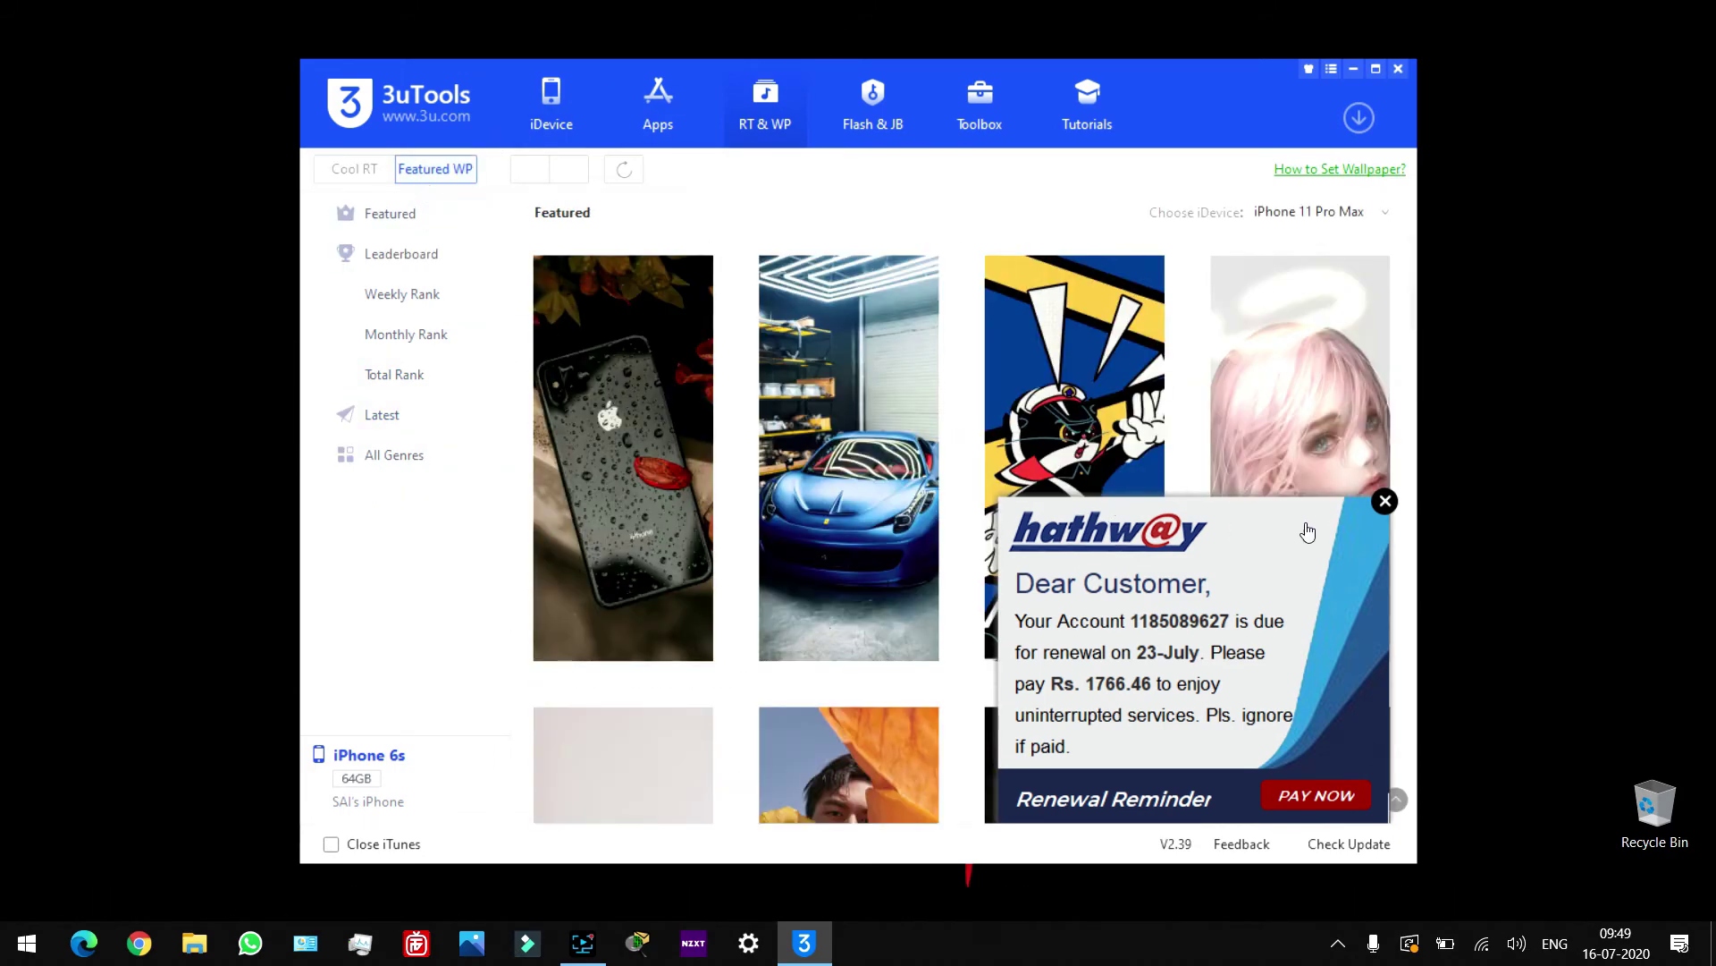
left_click(1384, 500)
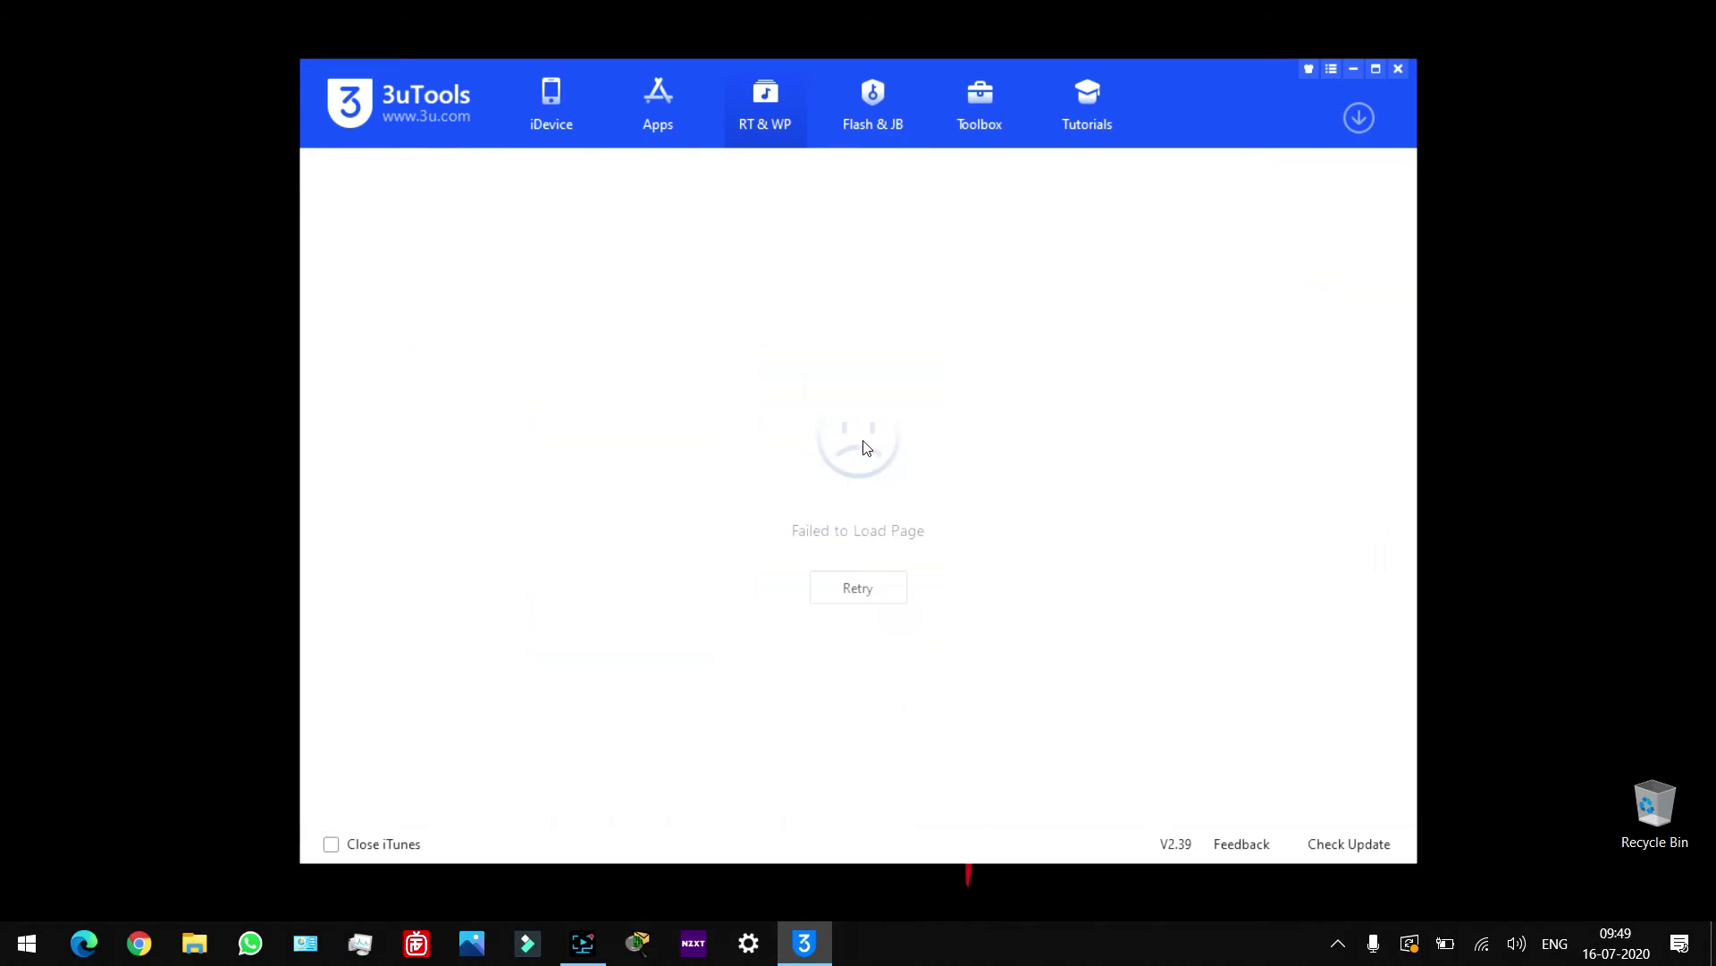
left_click(864, 594)
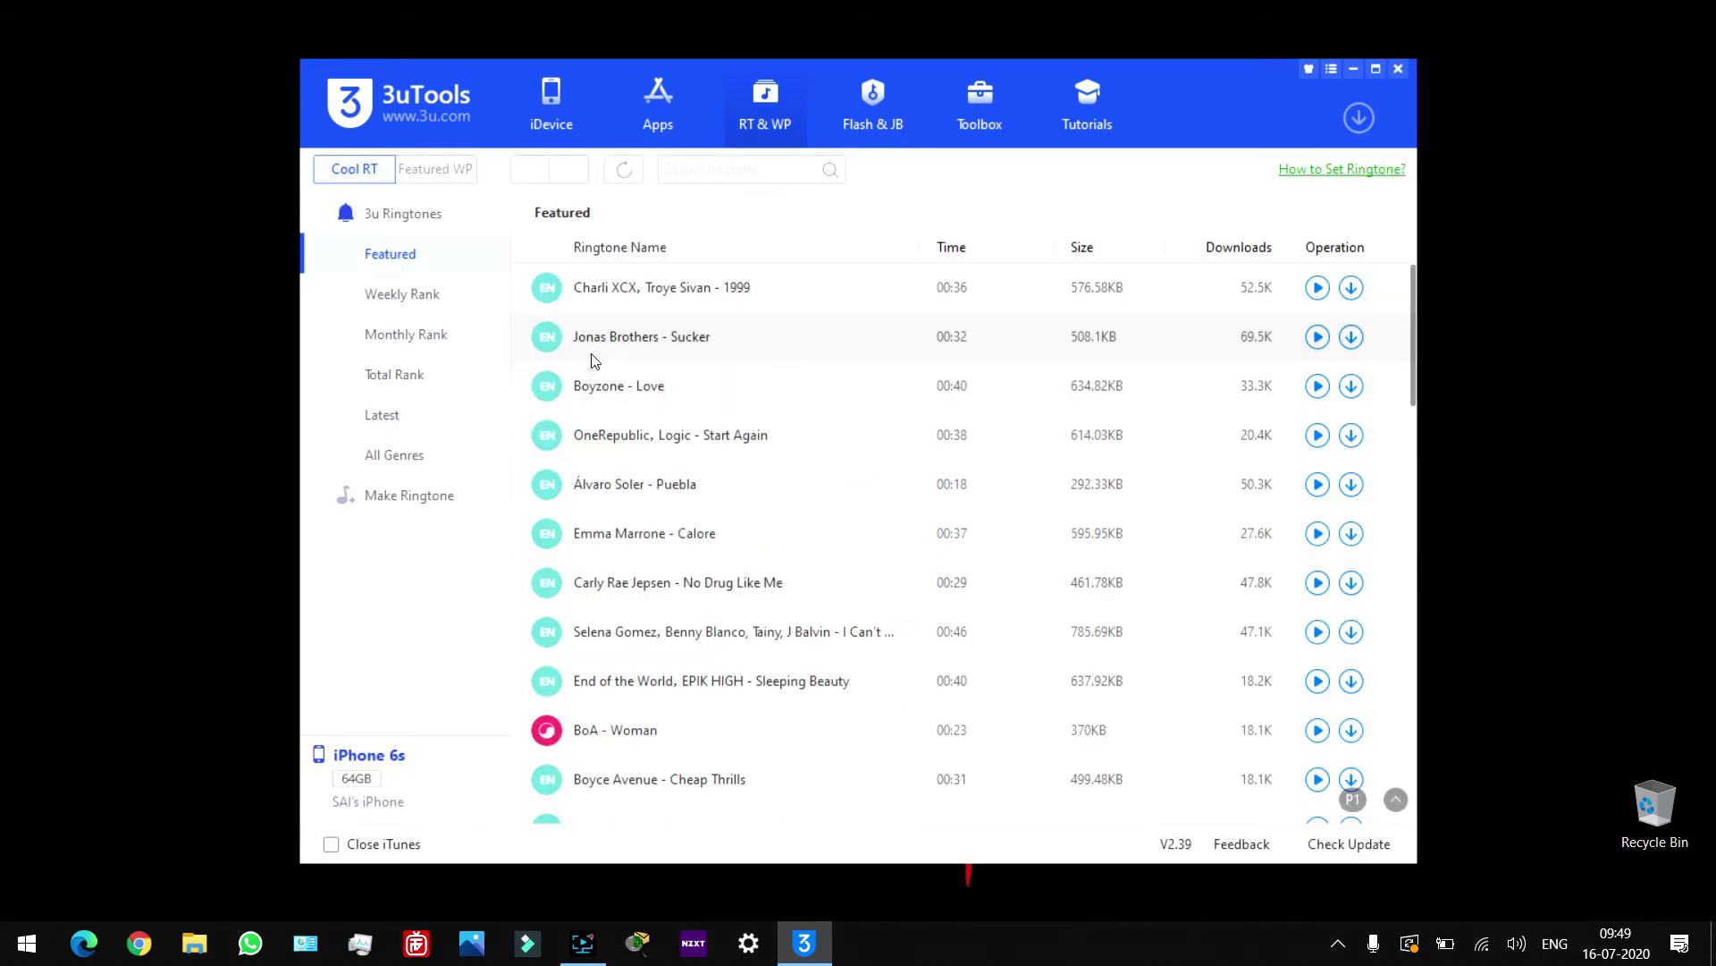
left_click(458, 178)
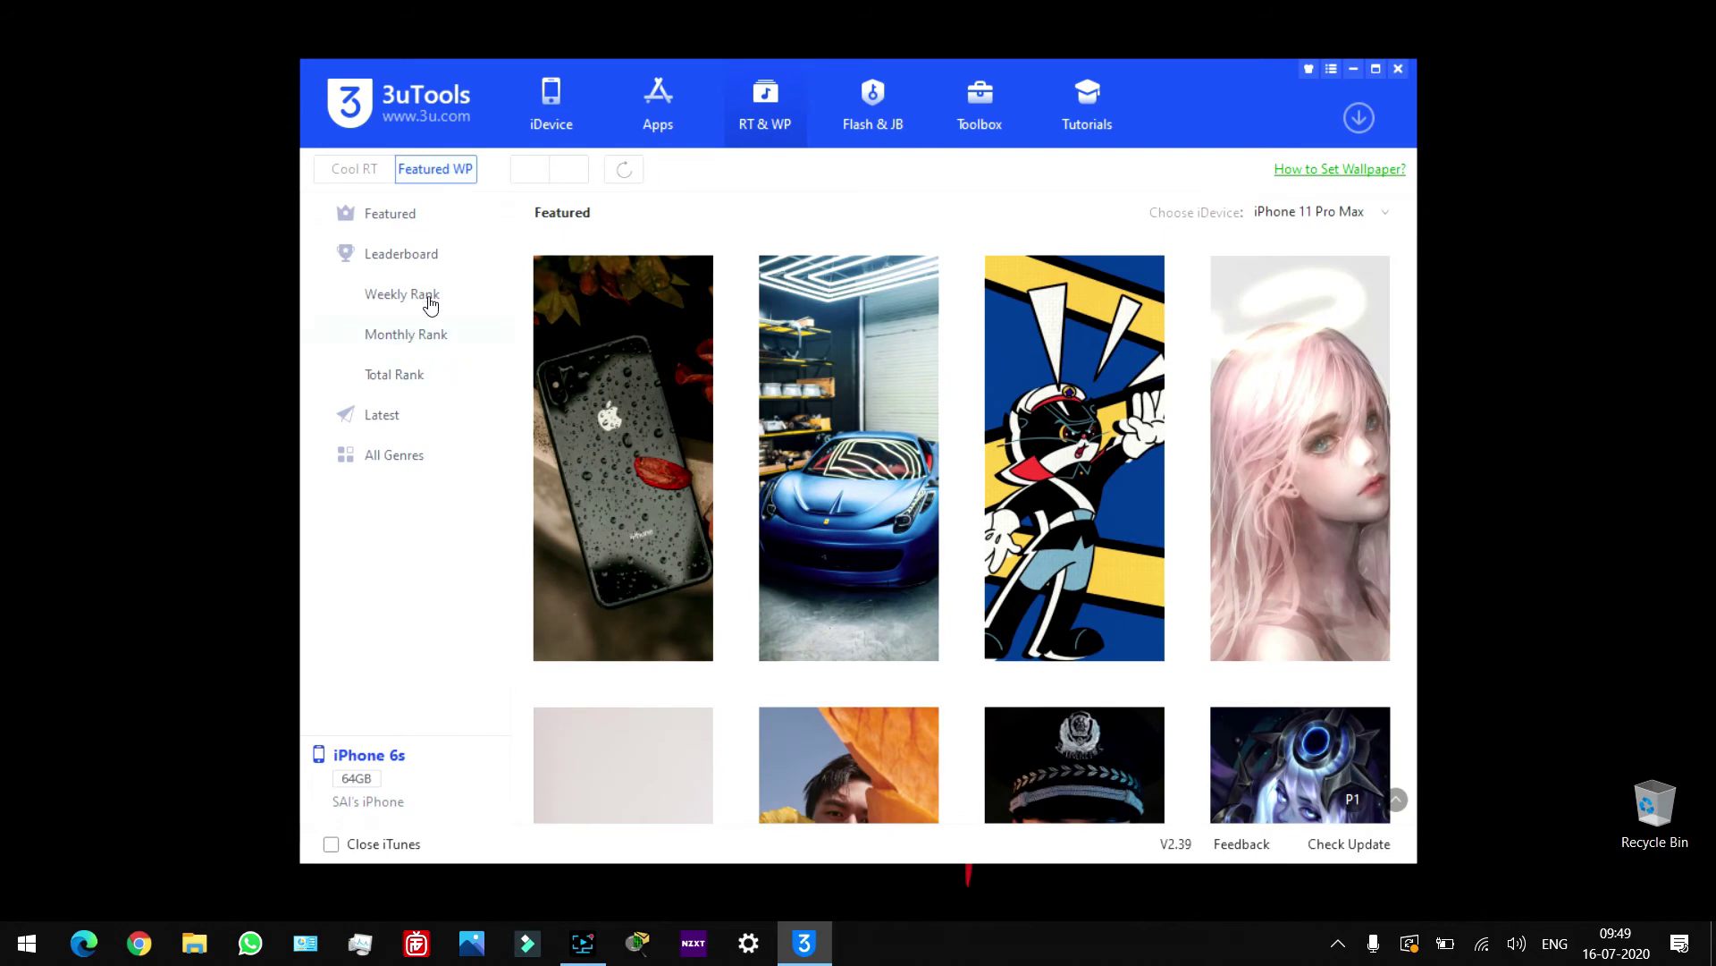
- Look through the wallpaper categories Featured, Weekly Rank, Monthly Rank, Total Rank, Latest and All Genres
left_click(417, 219)
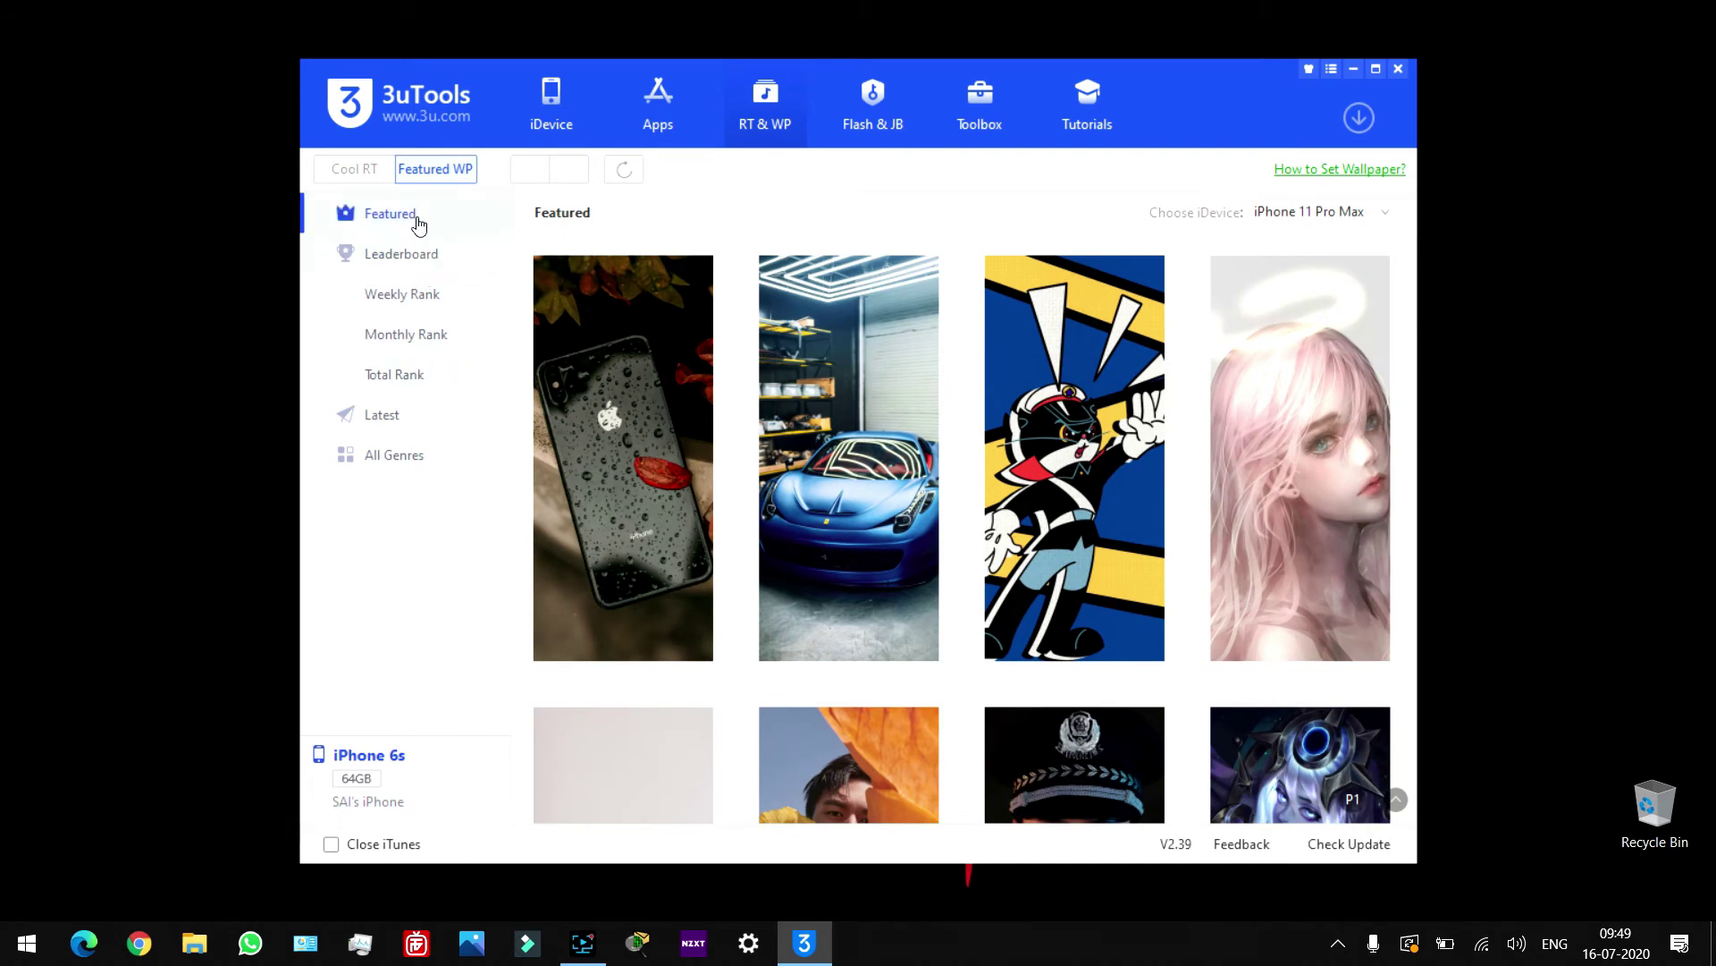
left_click(419, 293)
left_click(420, 336)
left_click(420, 379)
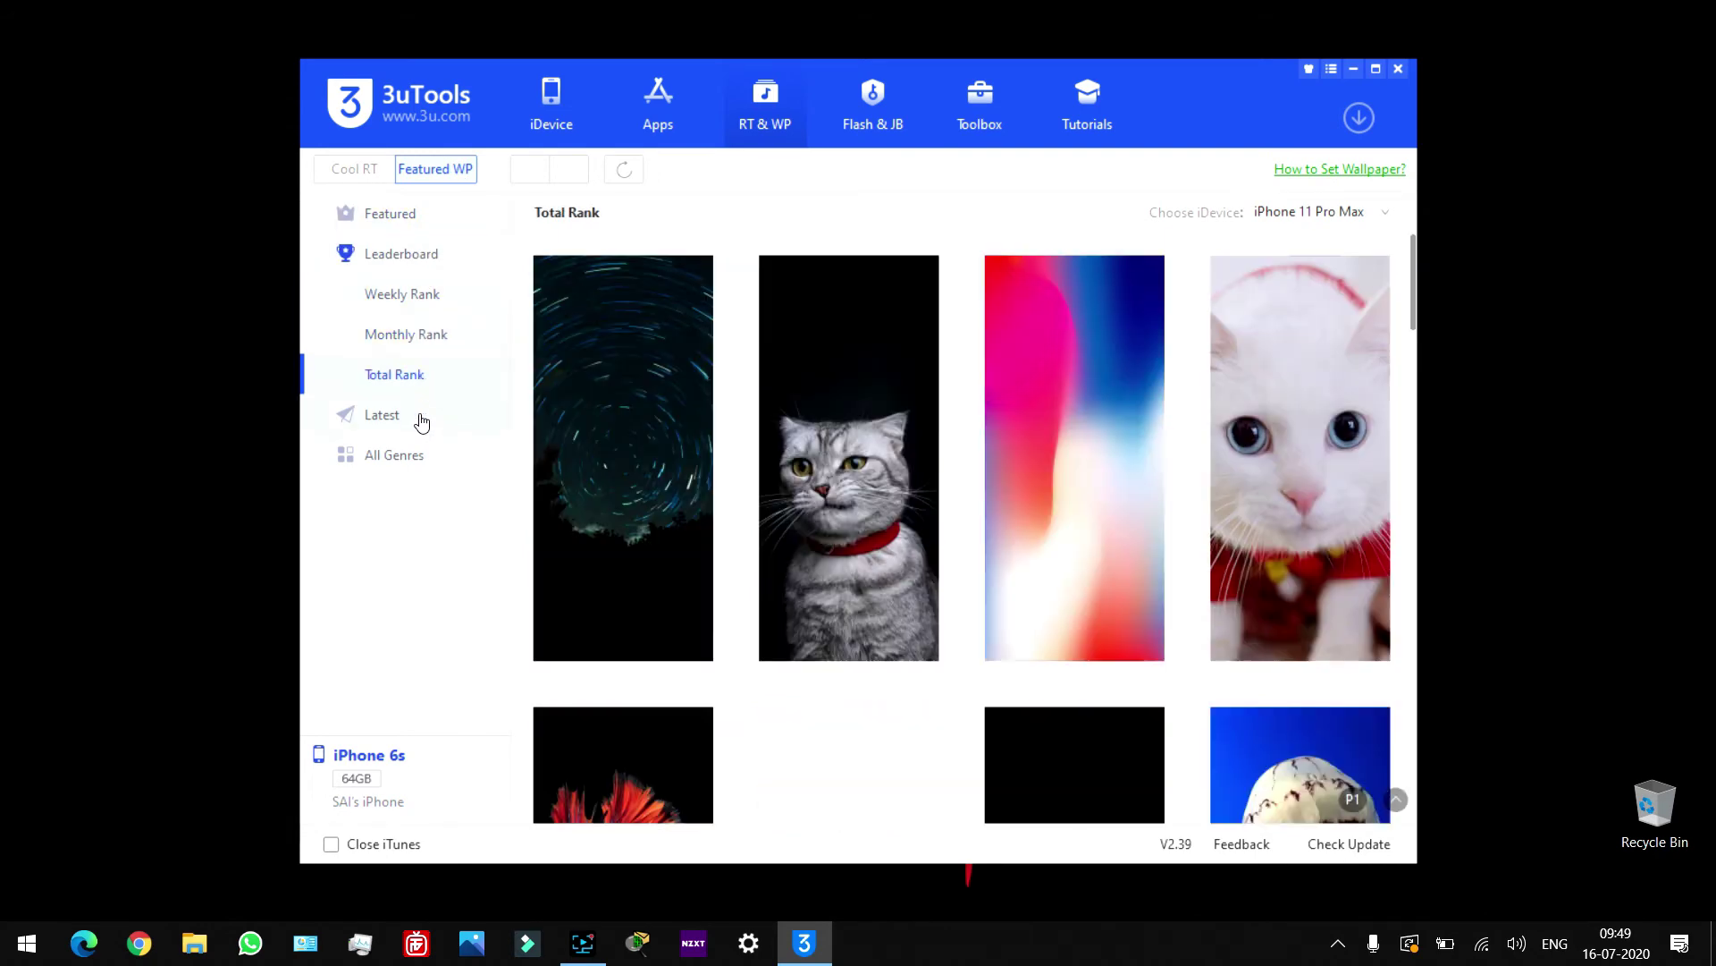
left_click(420, 418)
left_click(411, 461)
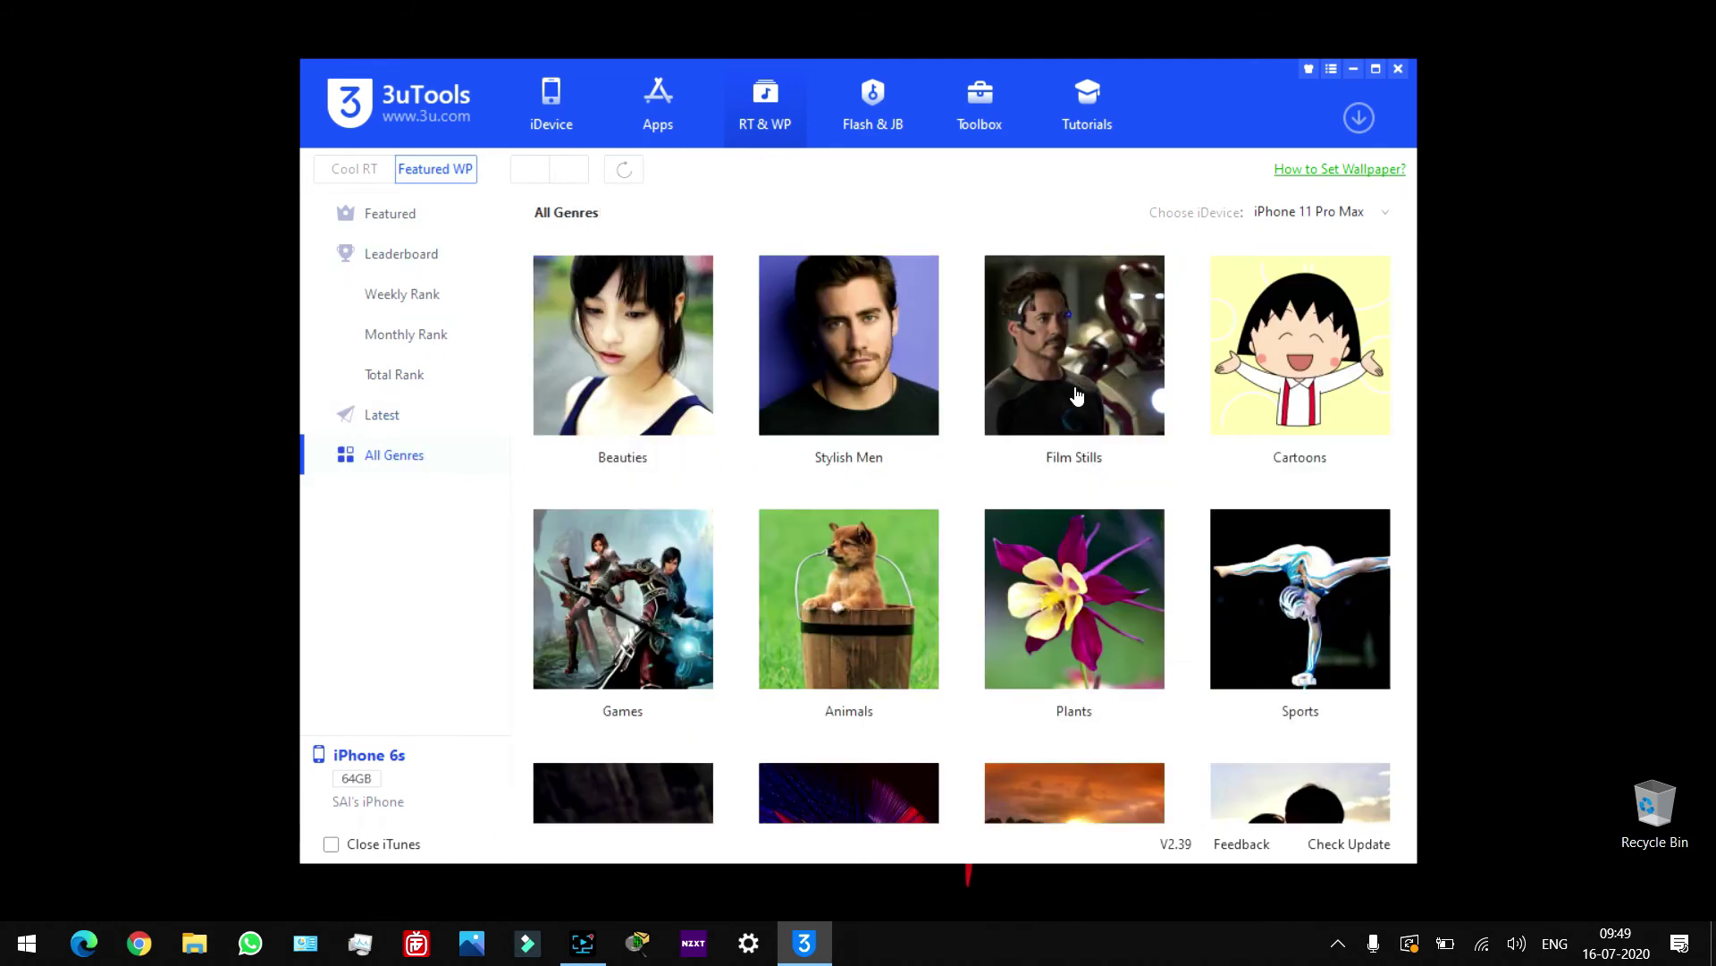
scroll(1073, 393, "down", 2)
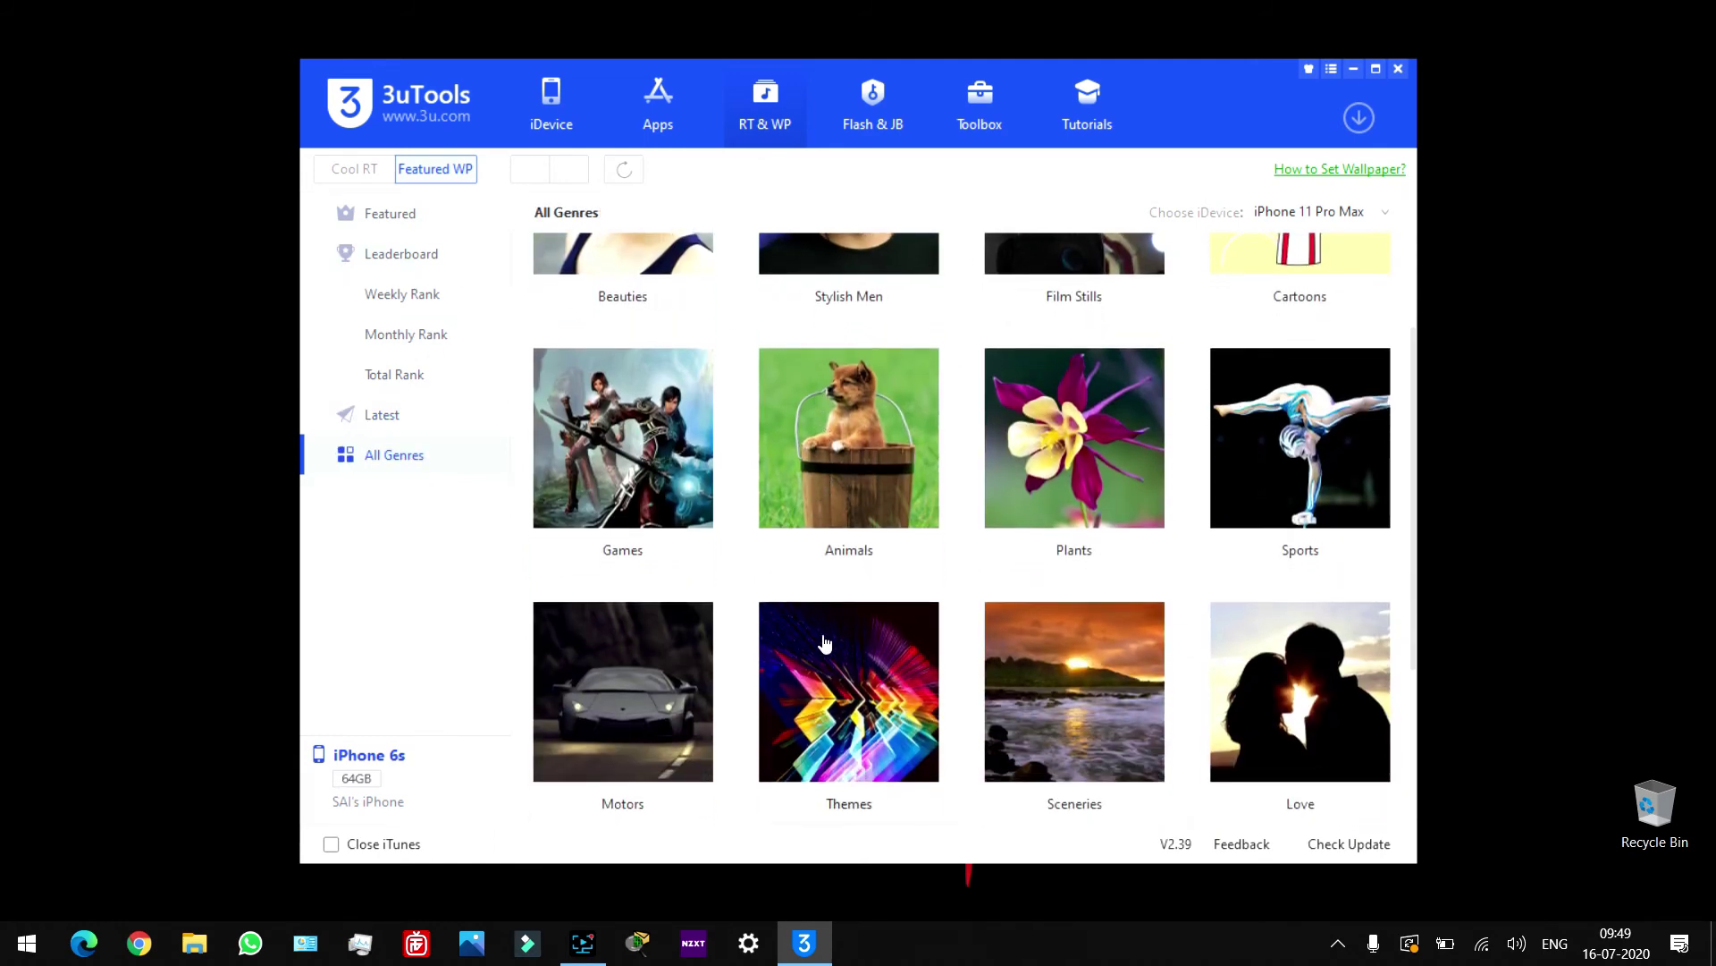
scroll(831, 652, "down", 3)
scroll(811, 690, "up", 4)
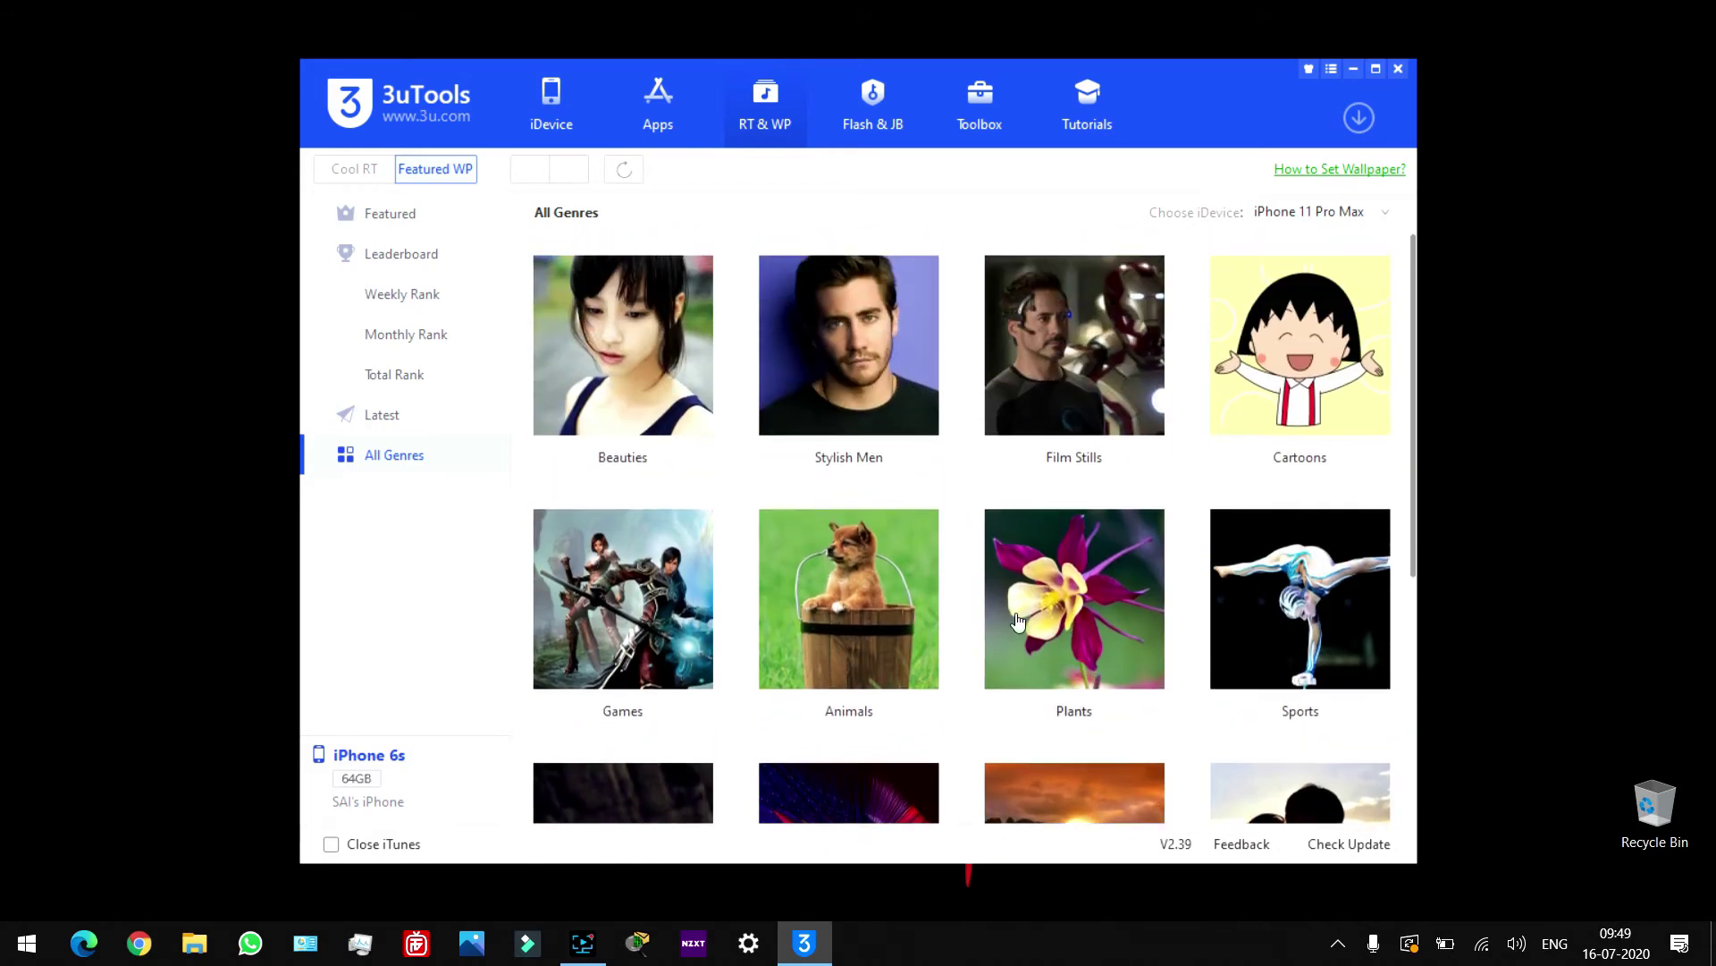
- Browse the Animals wallpaper genre, preview the striped grey cat wallpaper, and close the preview
left_click(866, 637)
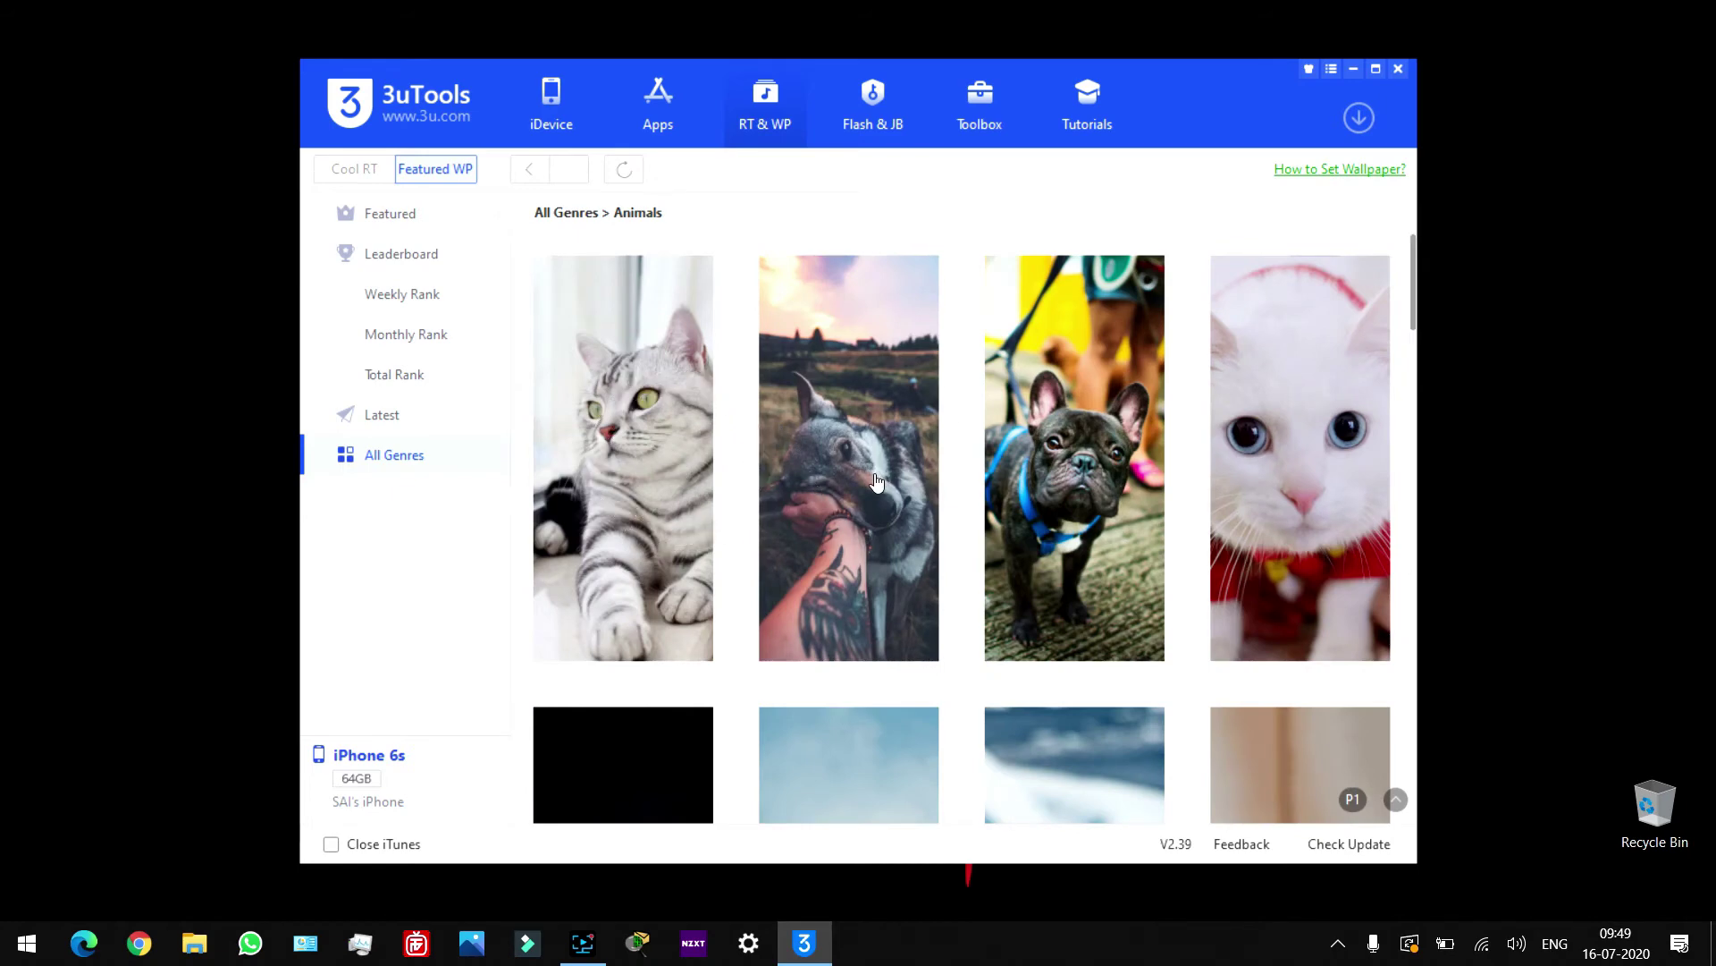
scroll(875, 479, "down", 5)
scroll(877, 498, "down", 4)
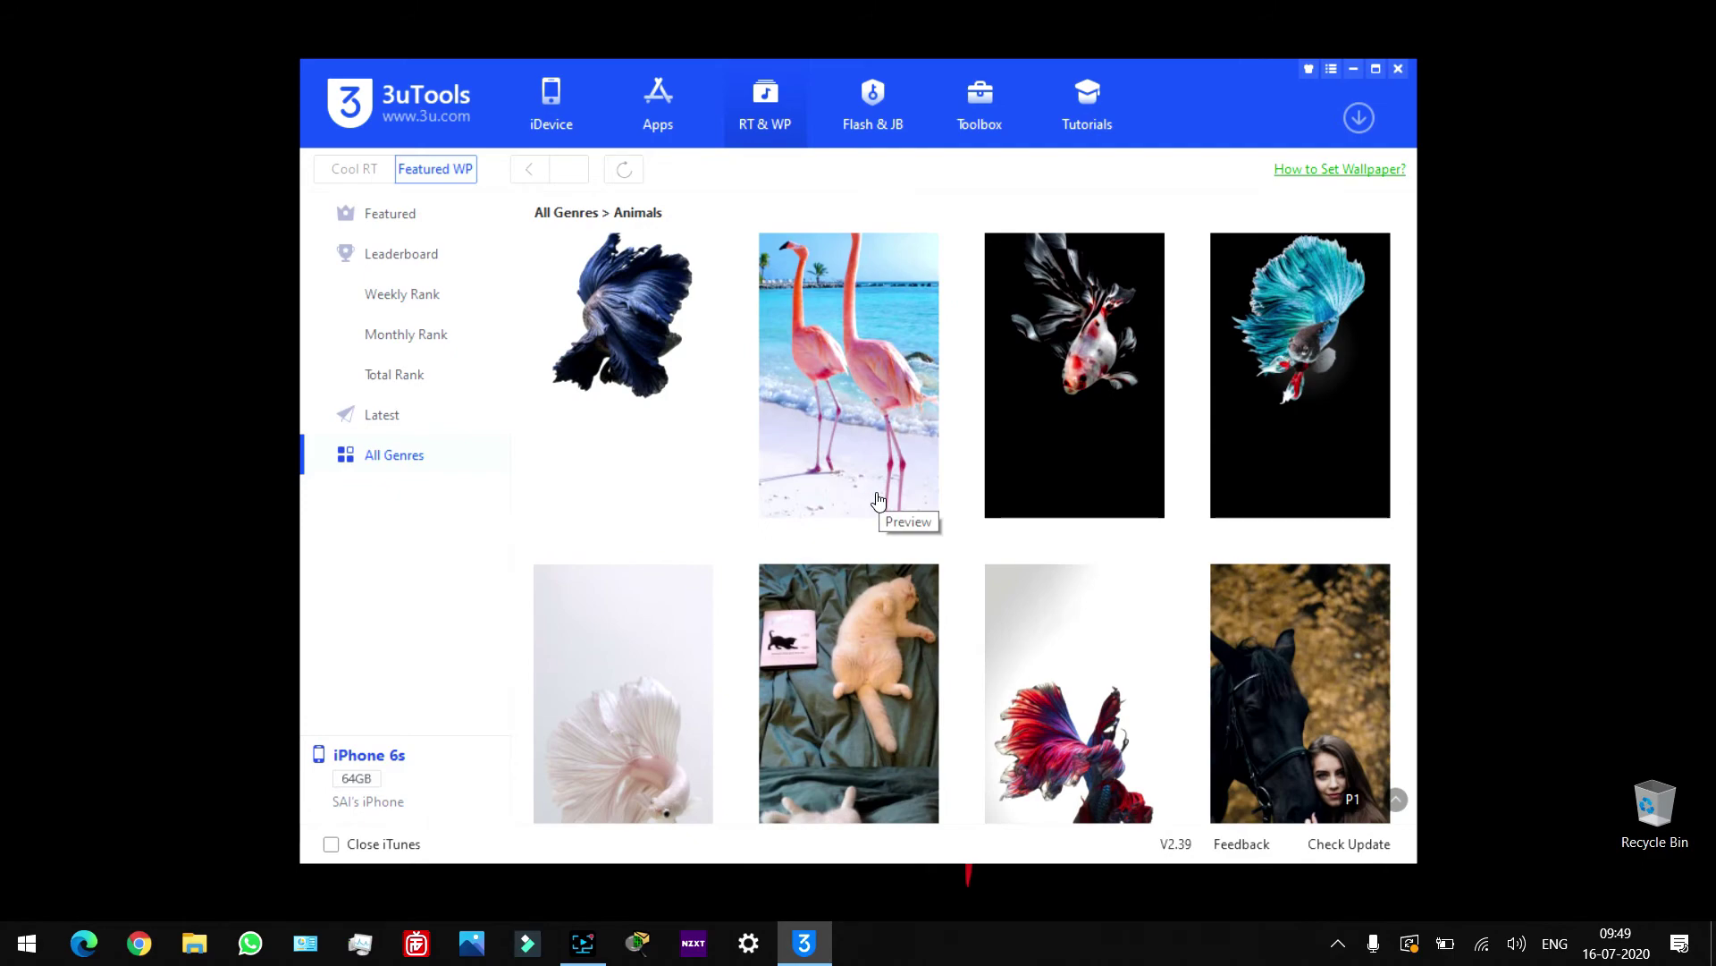
scroll(877, 501, "down", 4)
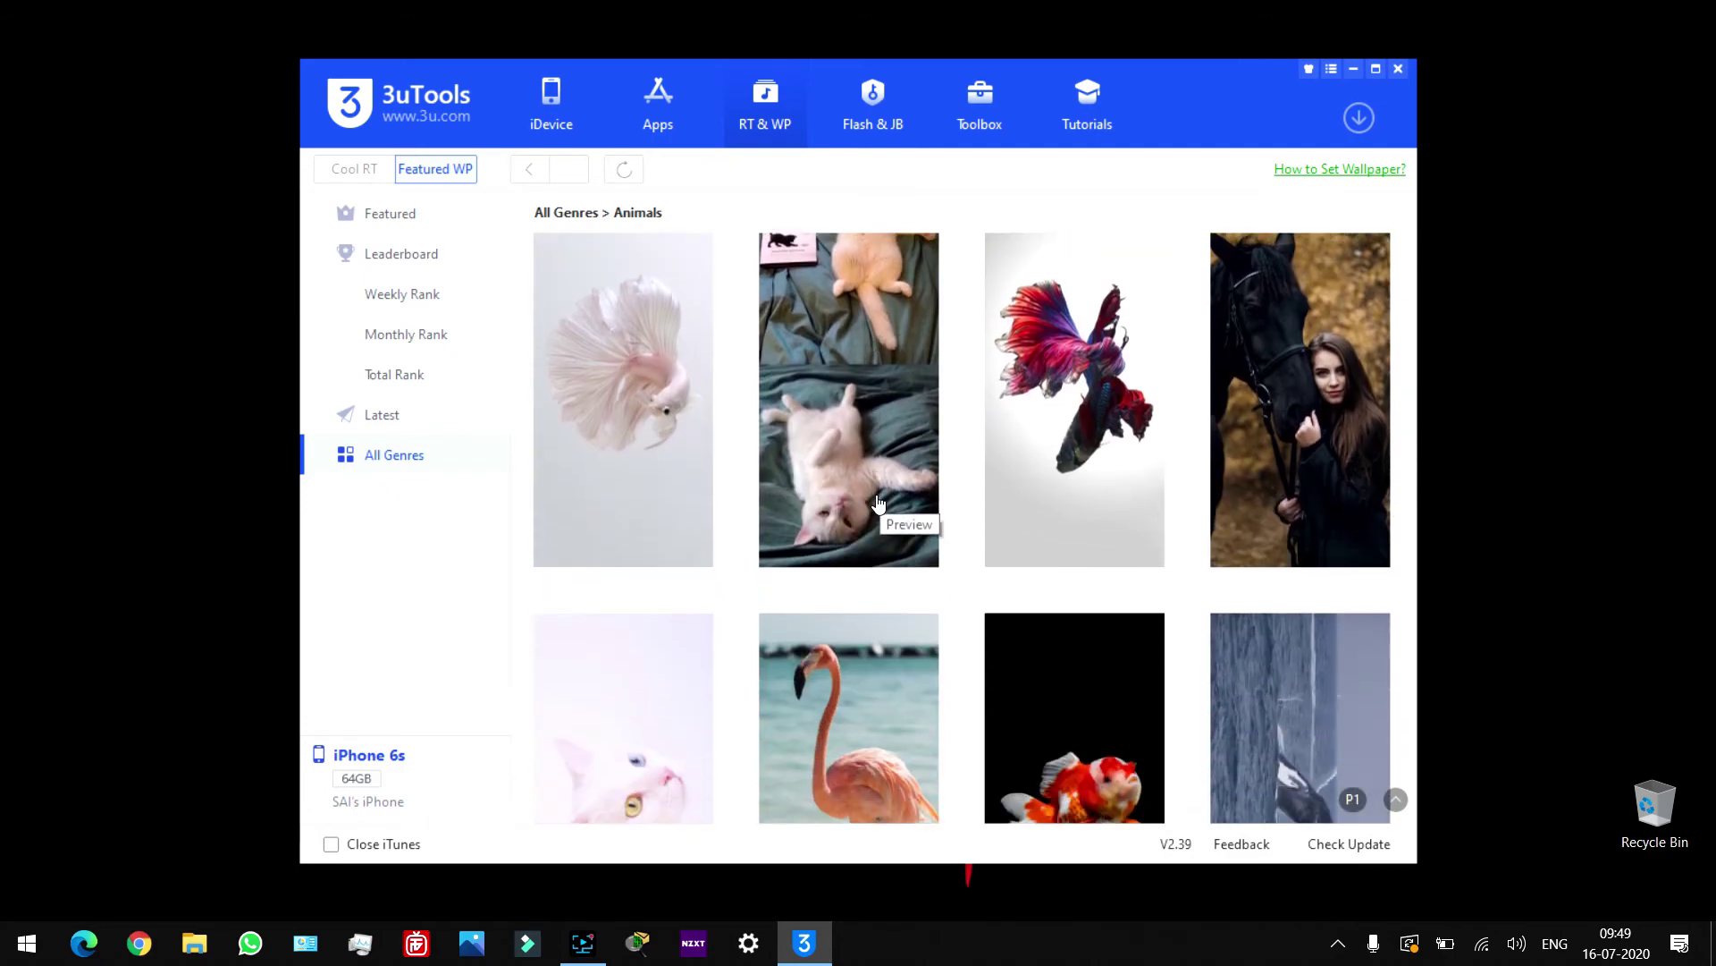
scroll(877, 503, "up", 12)
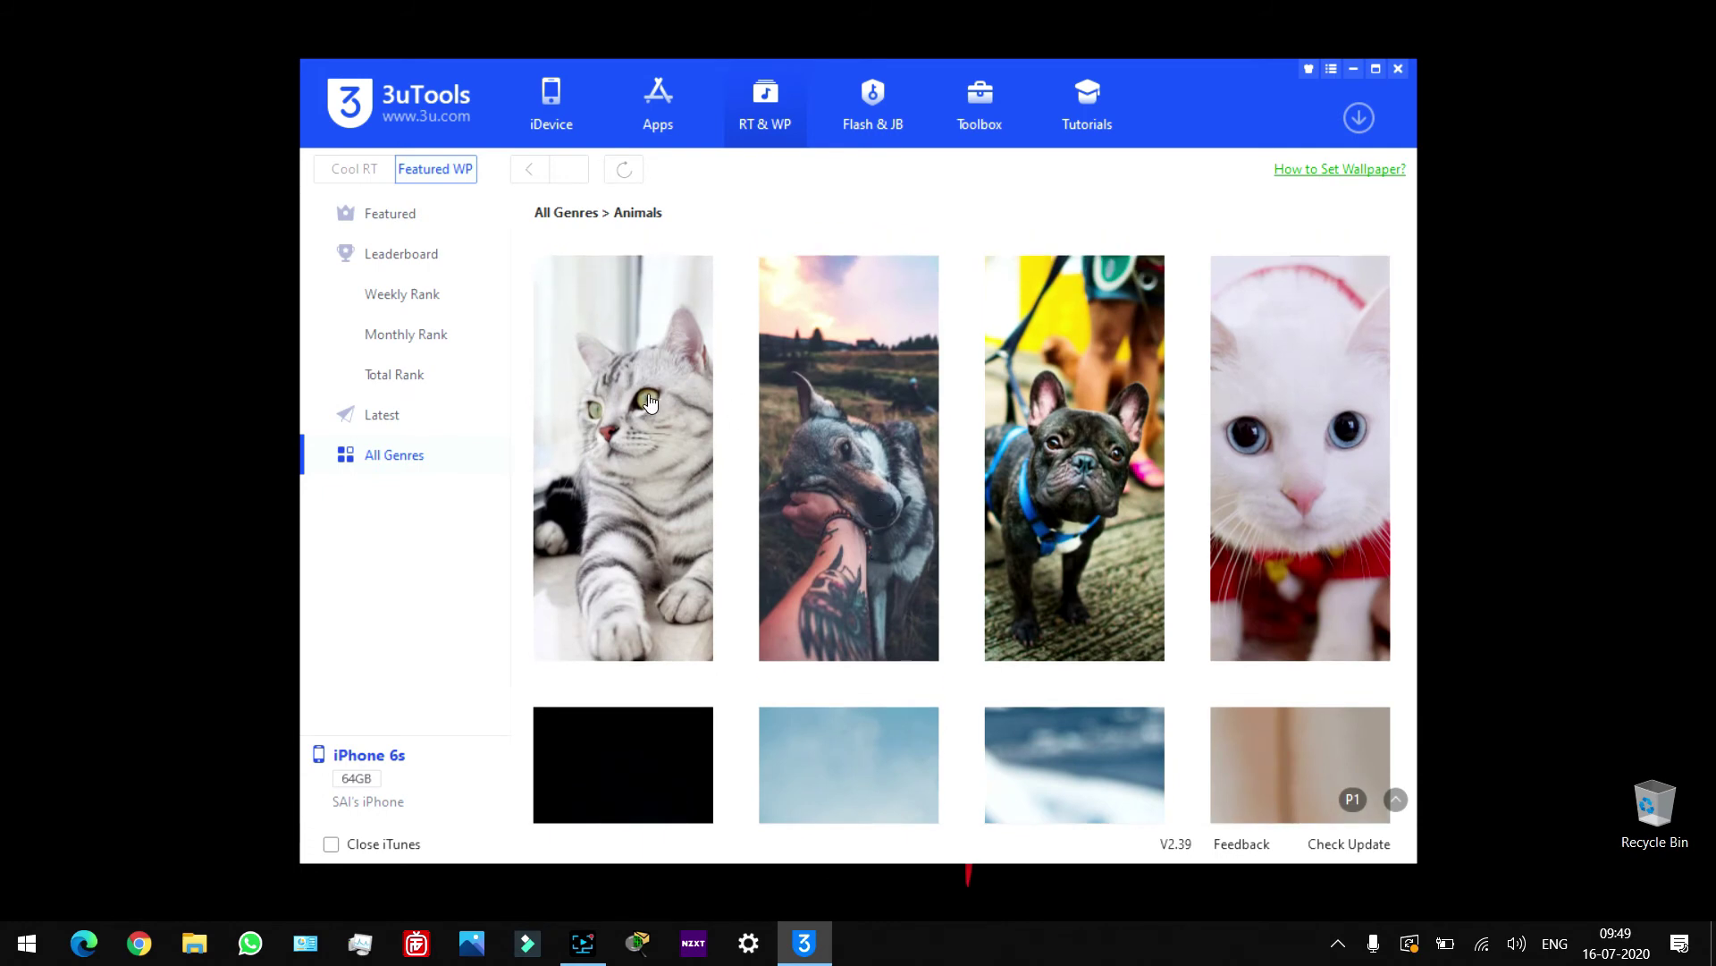
left_click(650, 403)
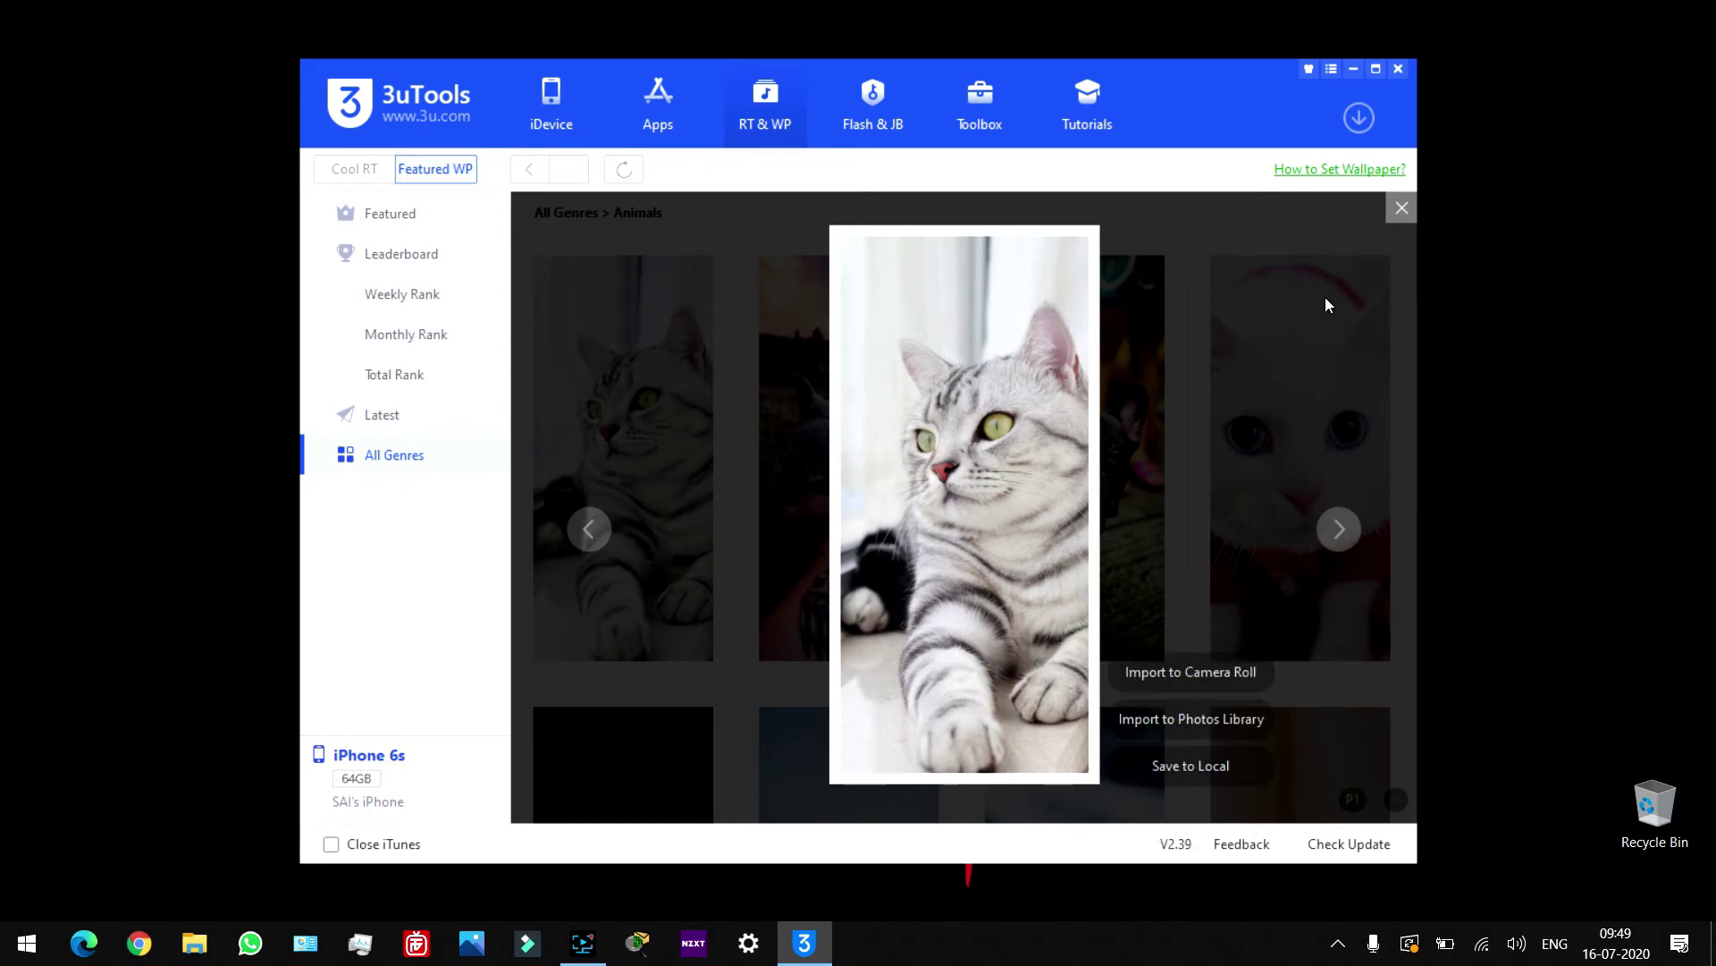
left_click(1401, 211)
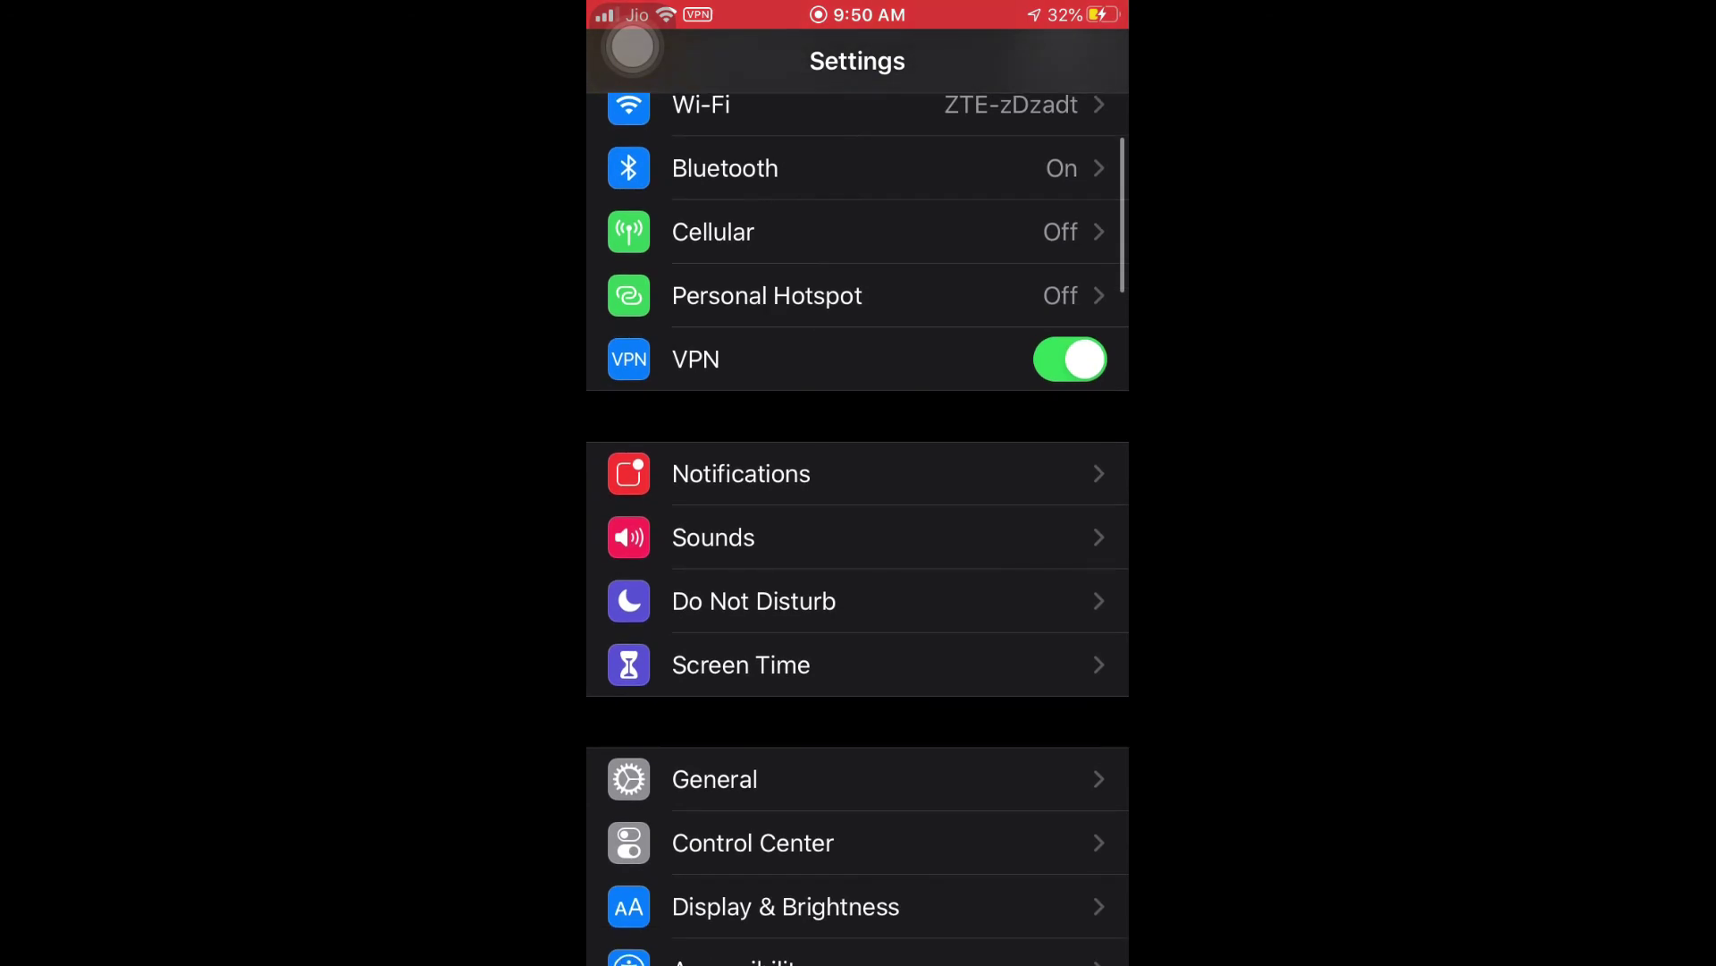
- In the iPhone's Settings, choose Om Sivoham as the ringtone under Sounds
left_click(715, 537)
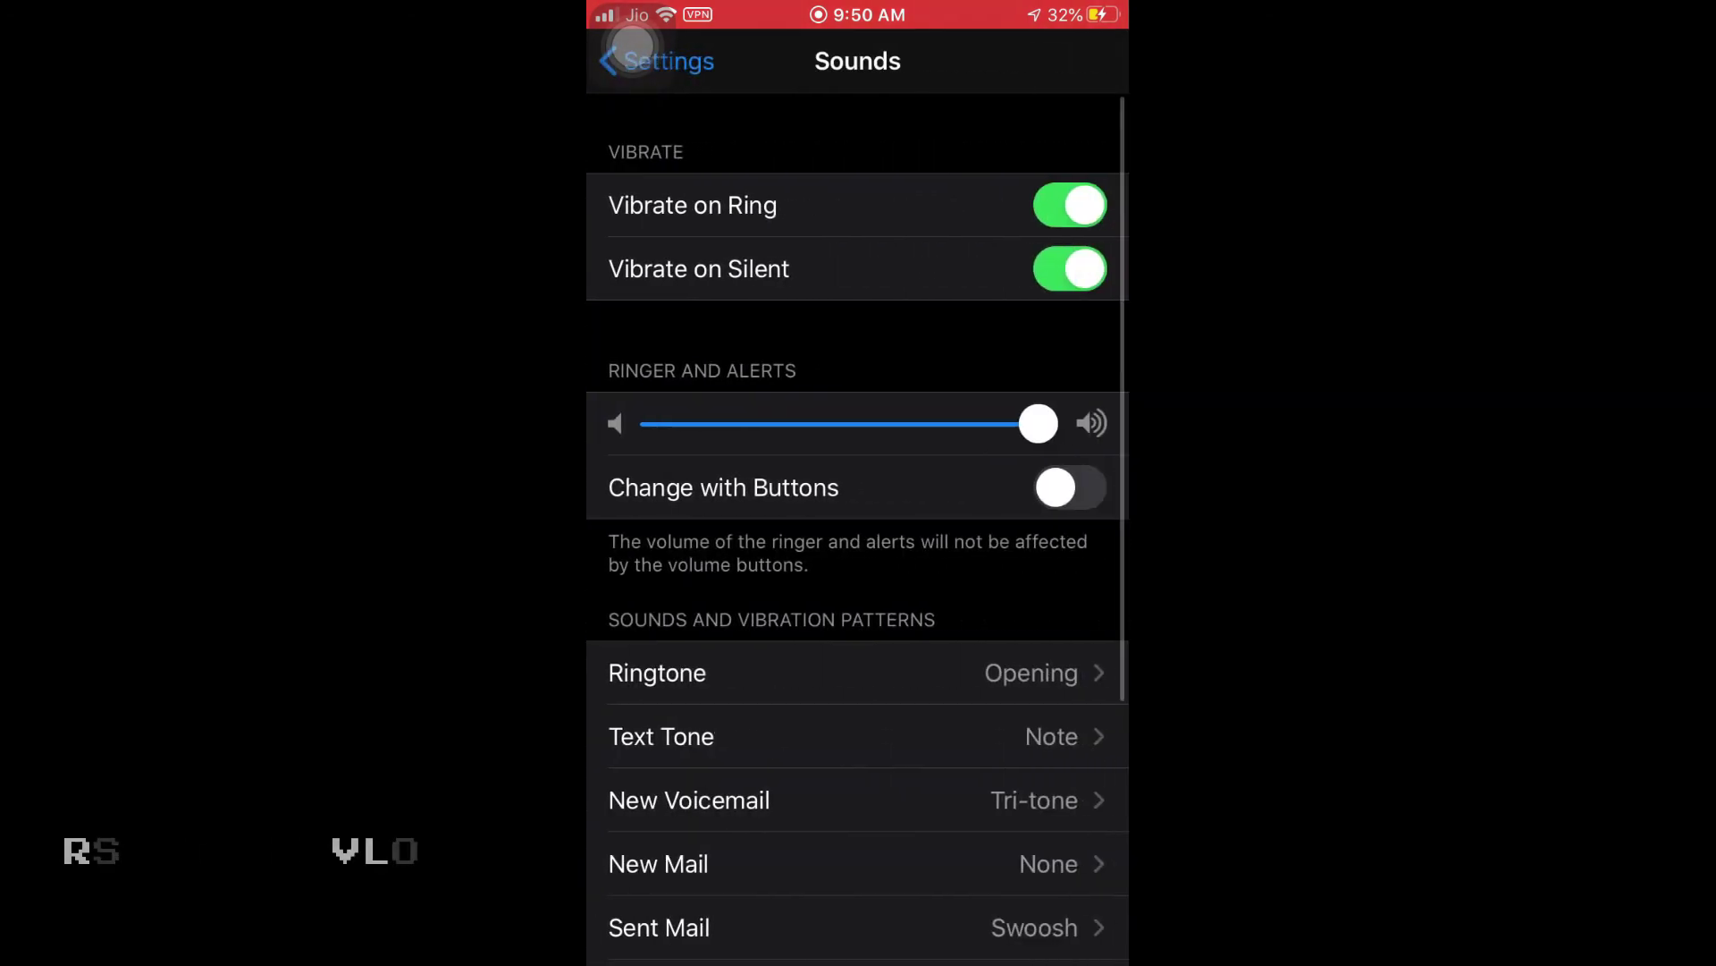
scroll(857, 537, "down", 3)
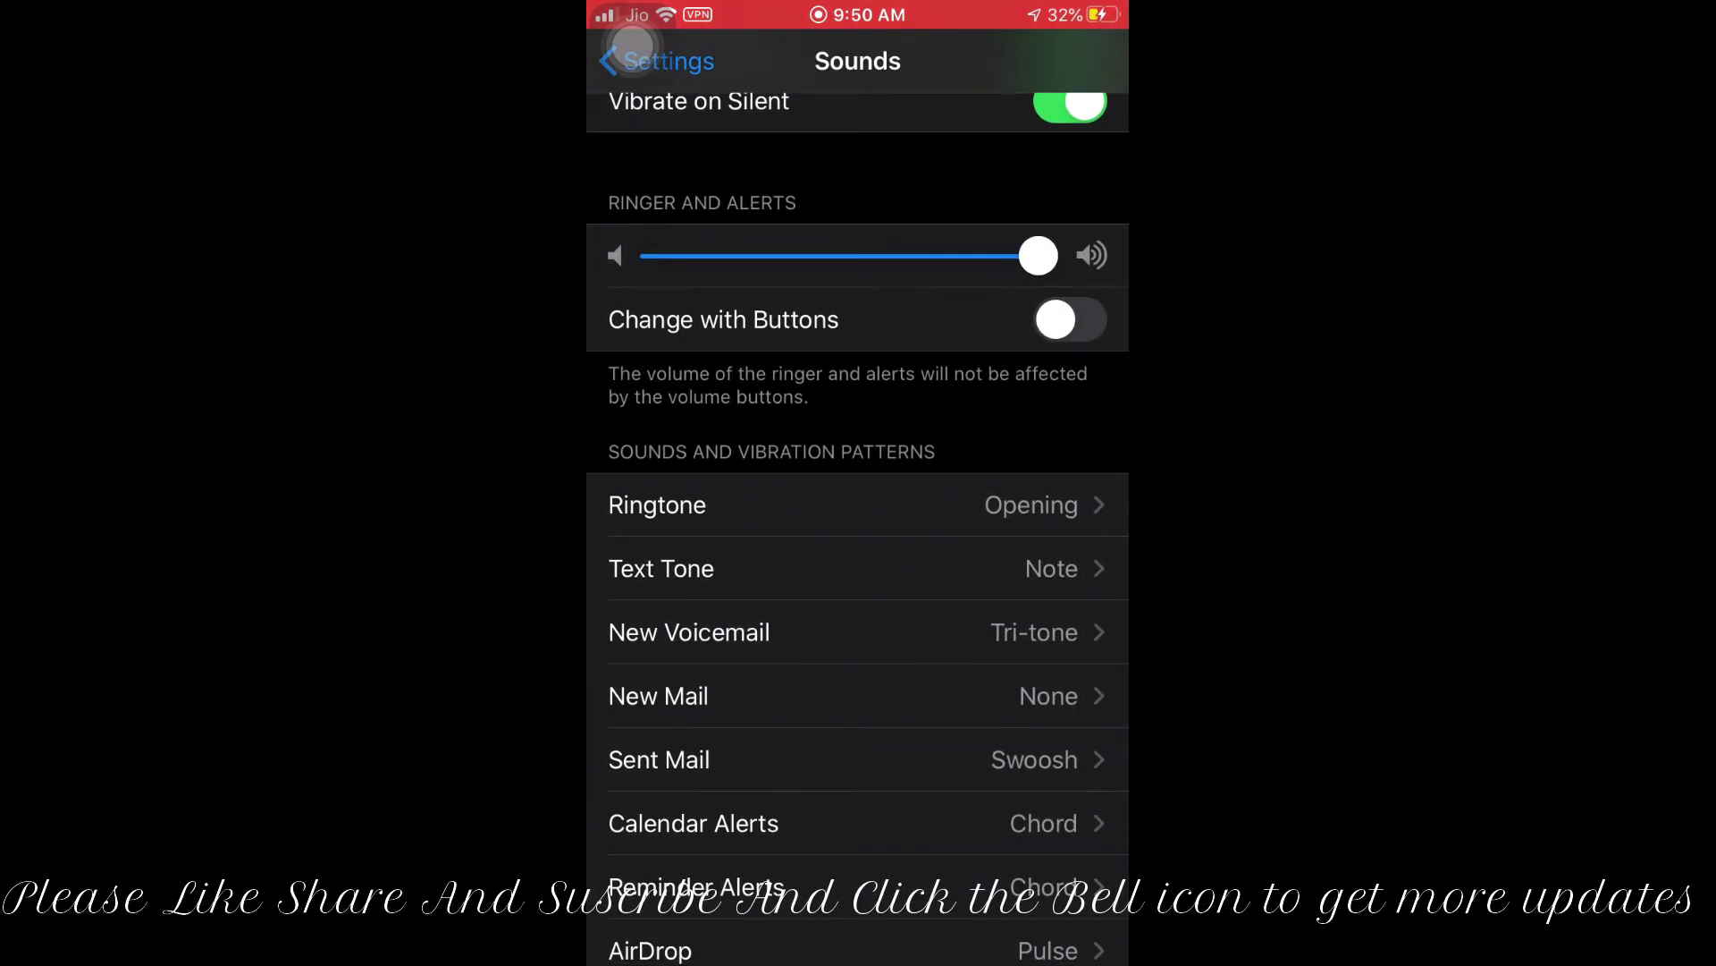
left_click(657, 505)
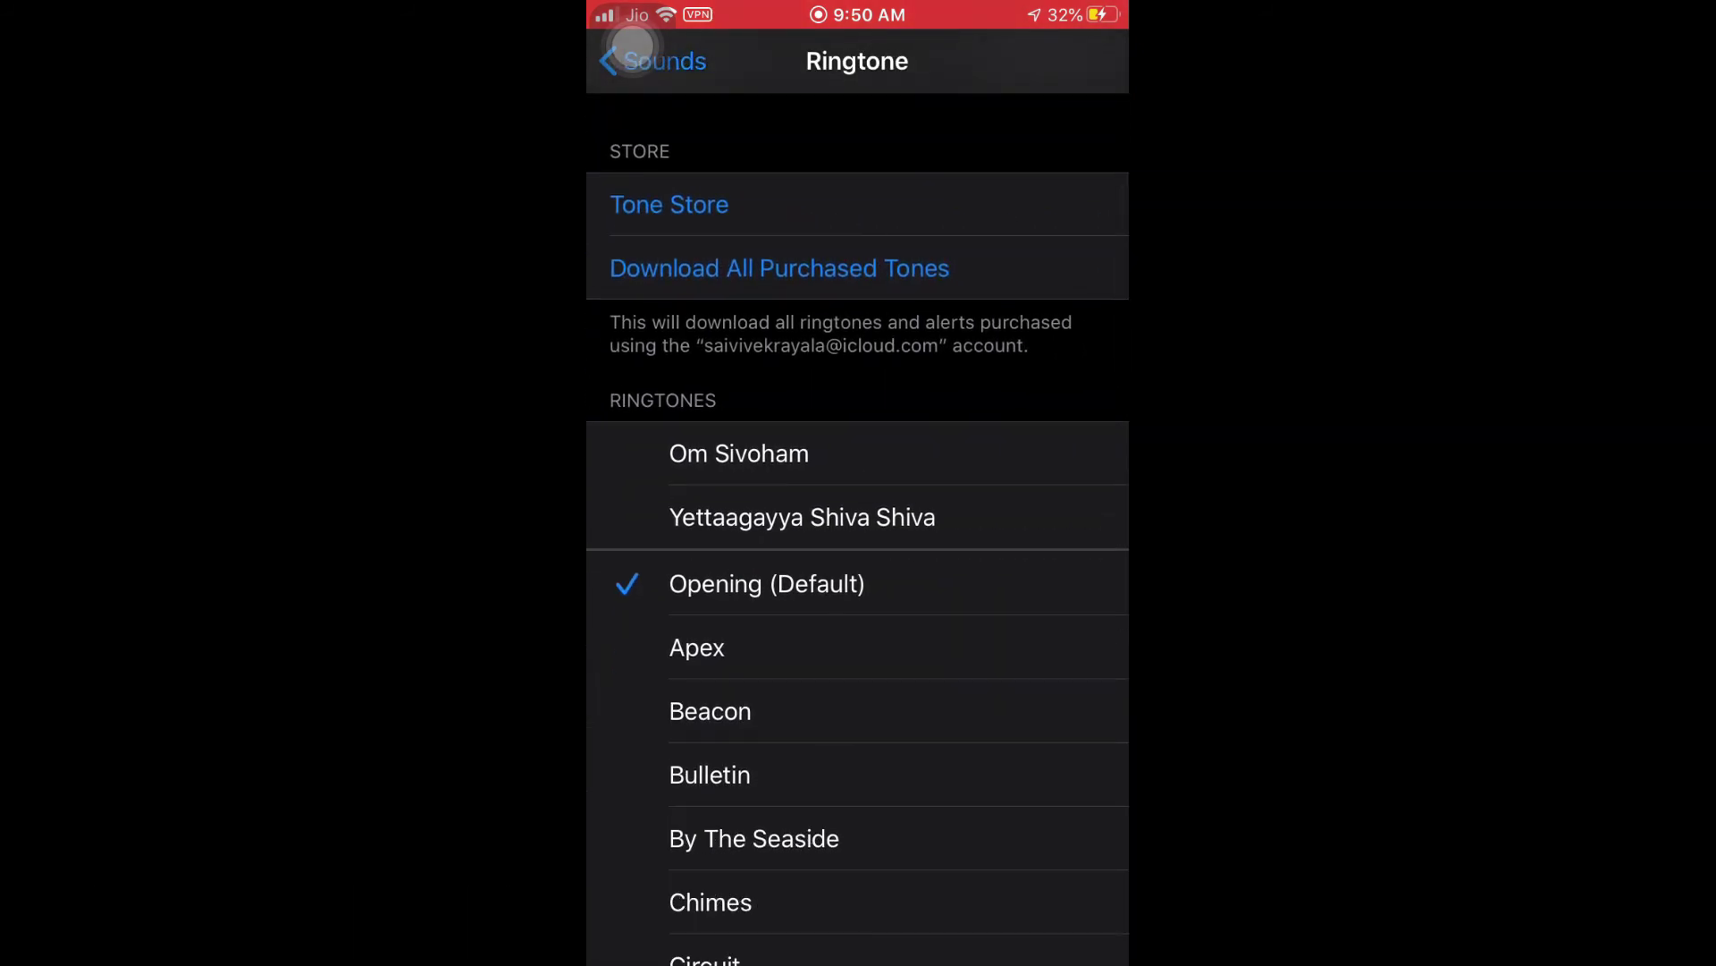
scroll(856, 536, "down", 1)
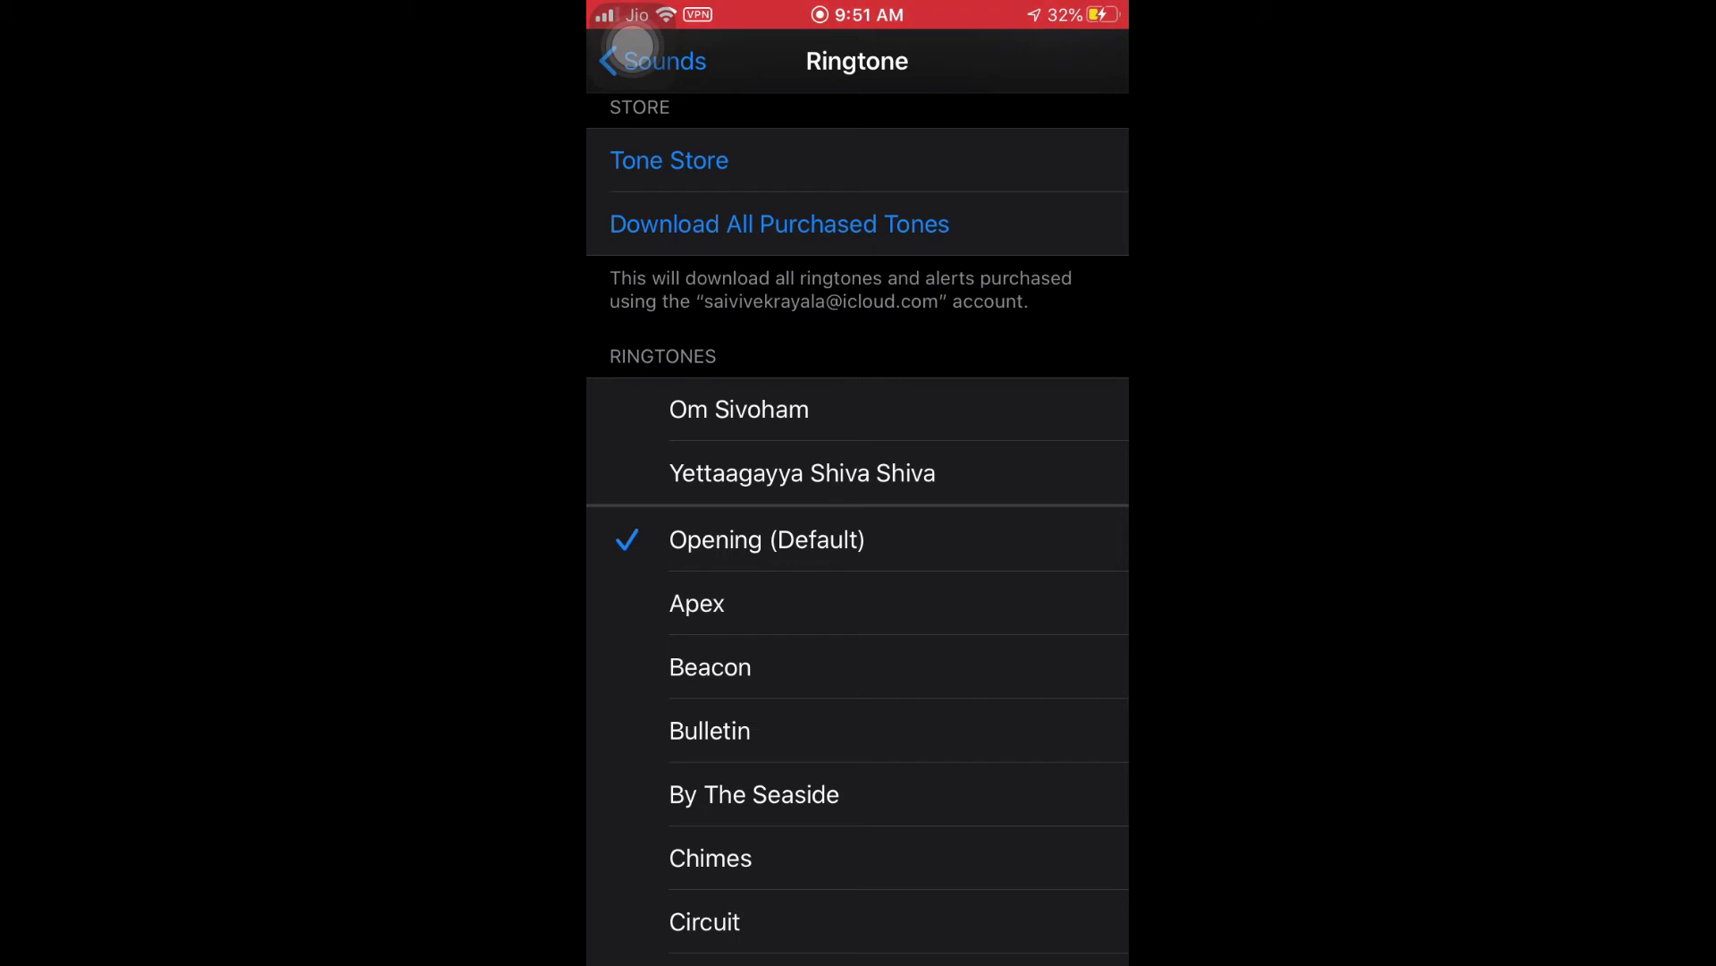
left_click(740, 409)
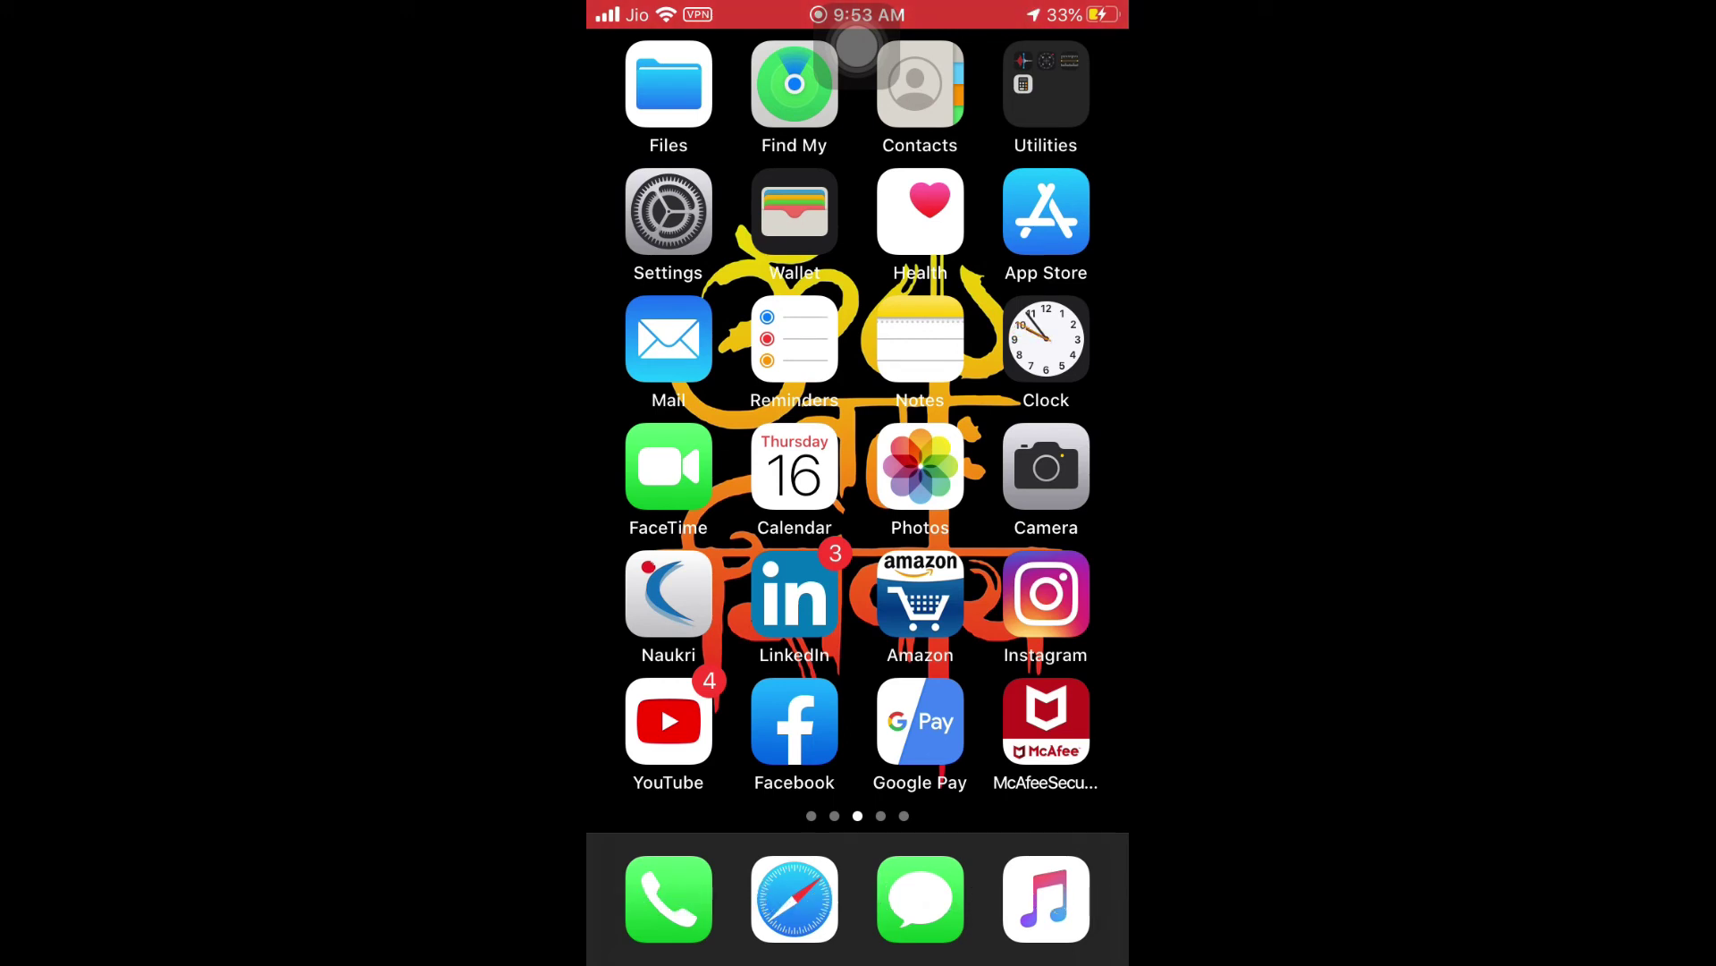
left_click(793, 898)
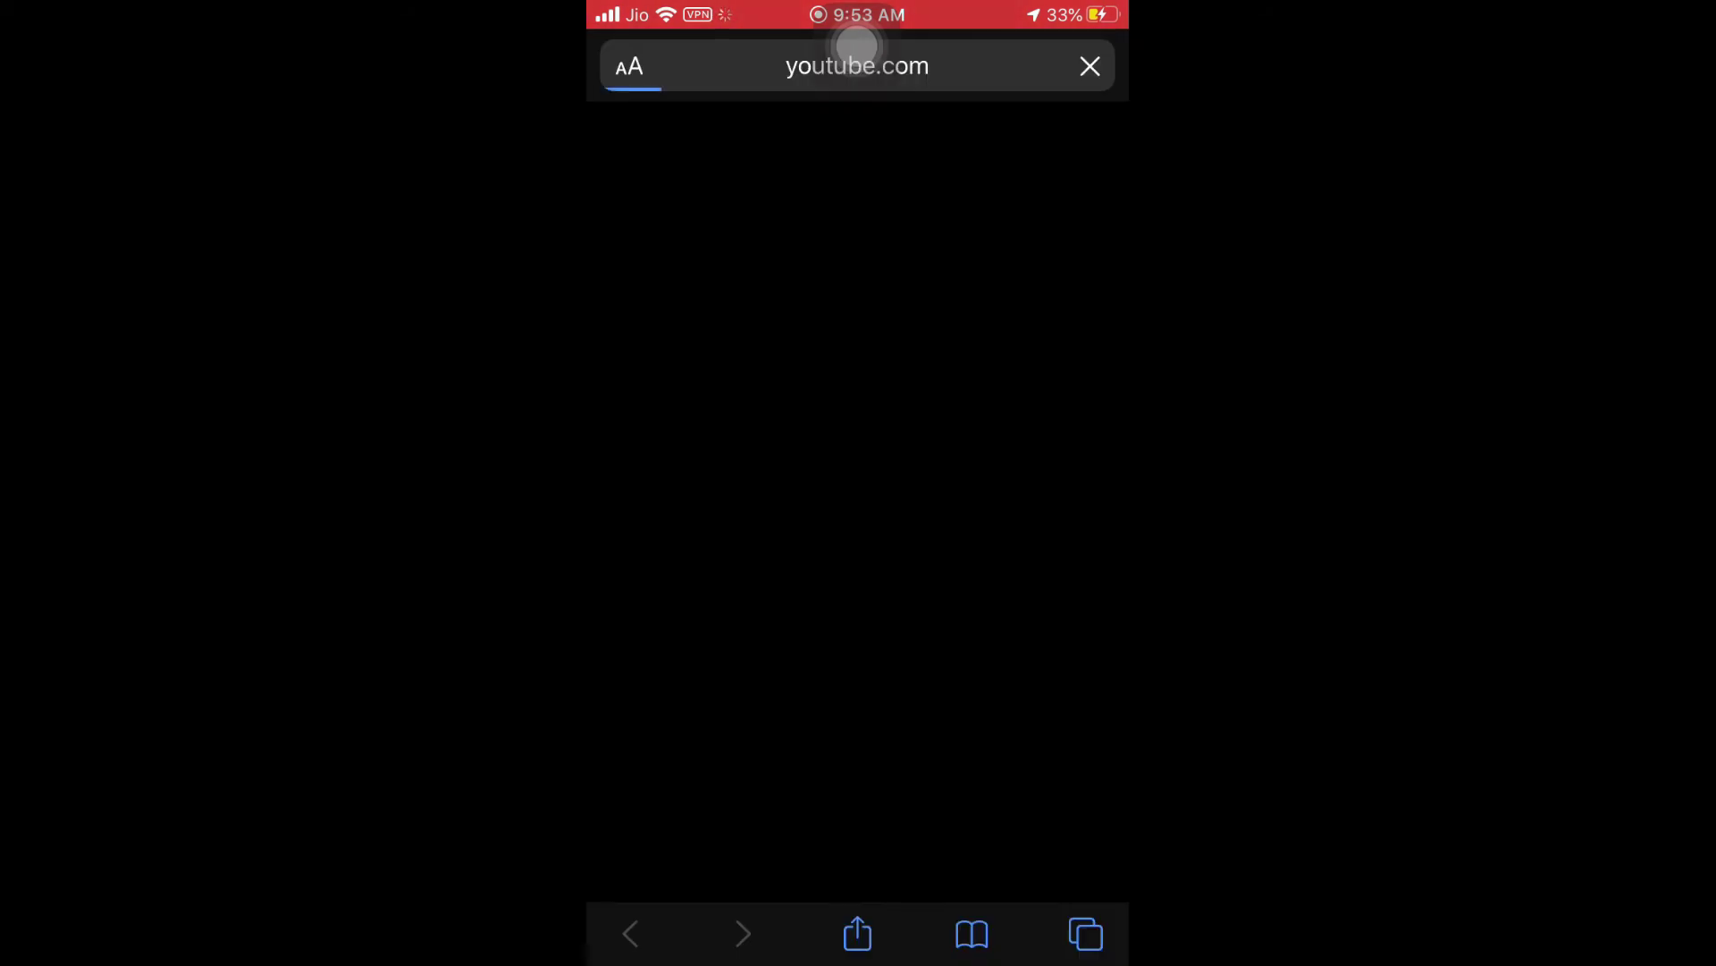
left_click(857, 45)
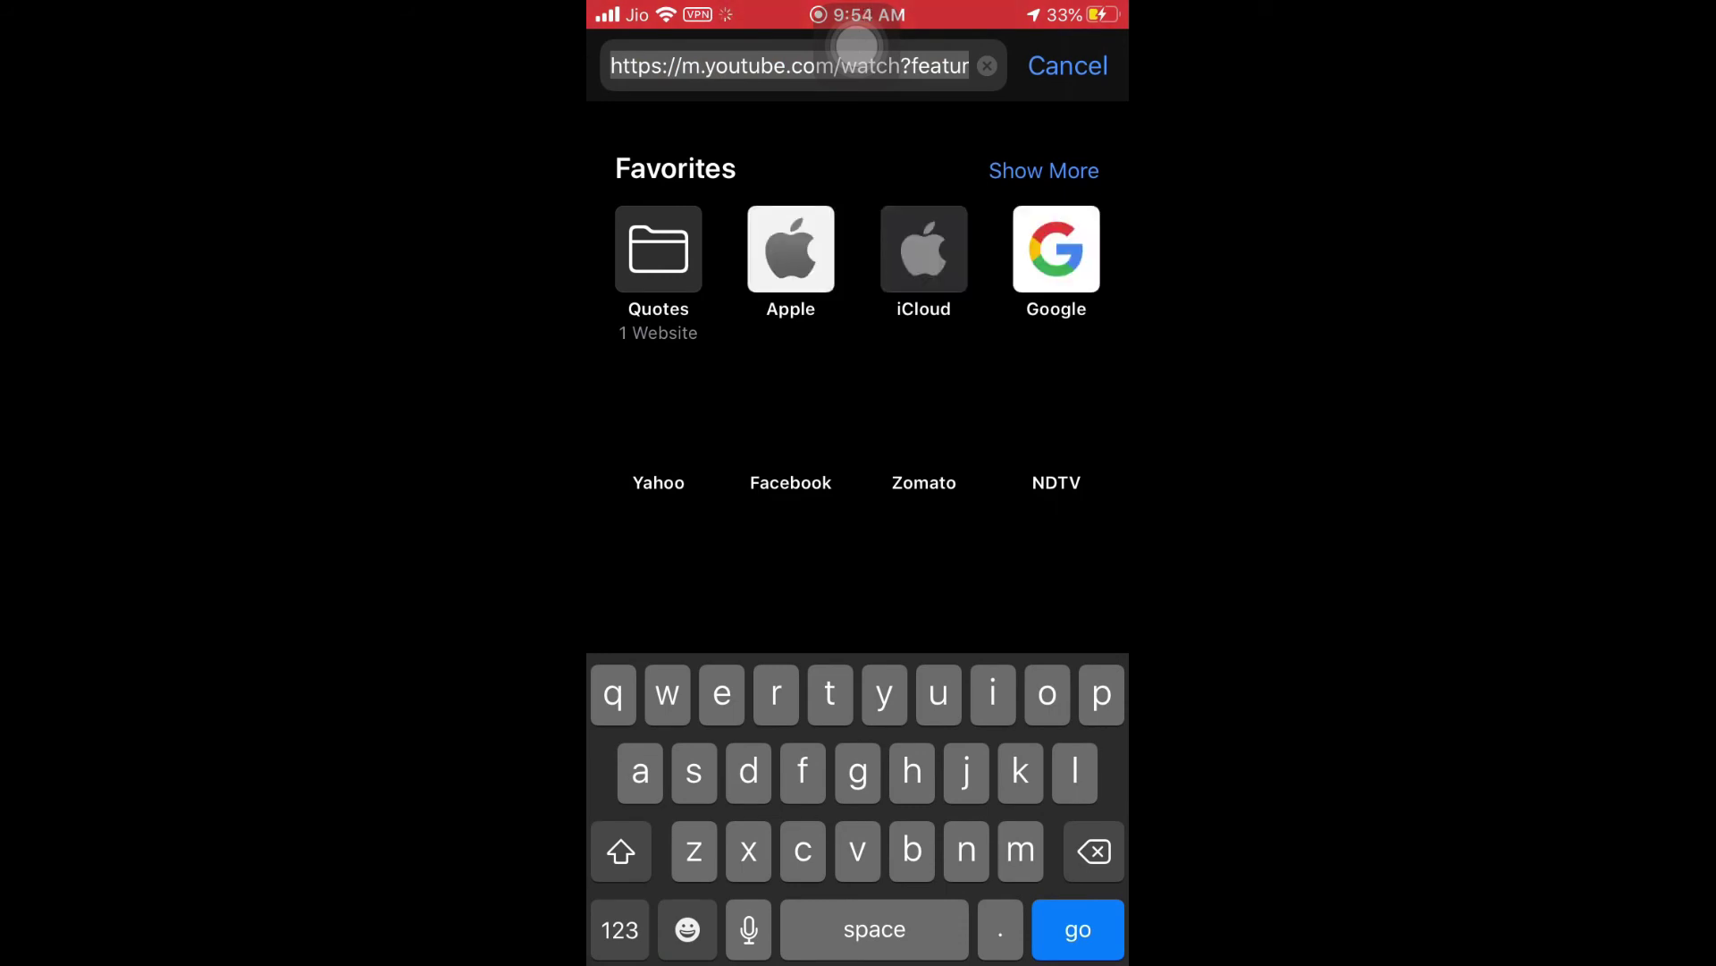
type("hdjdjbs")
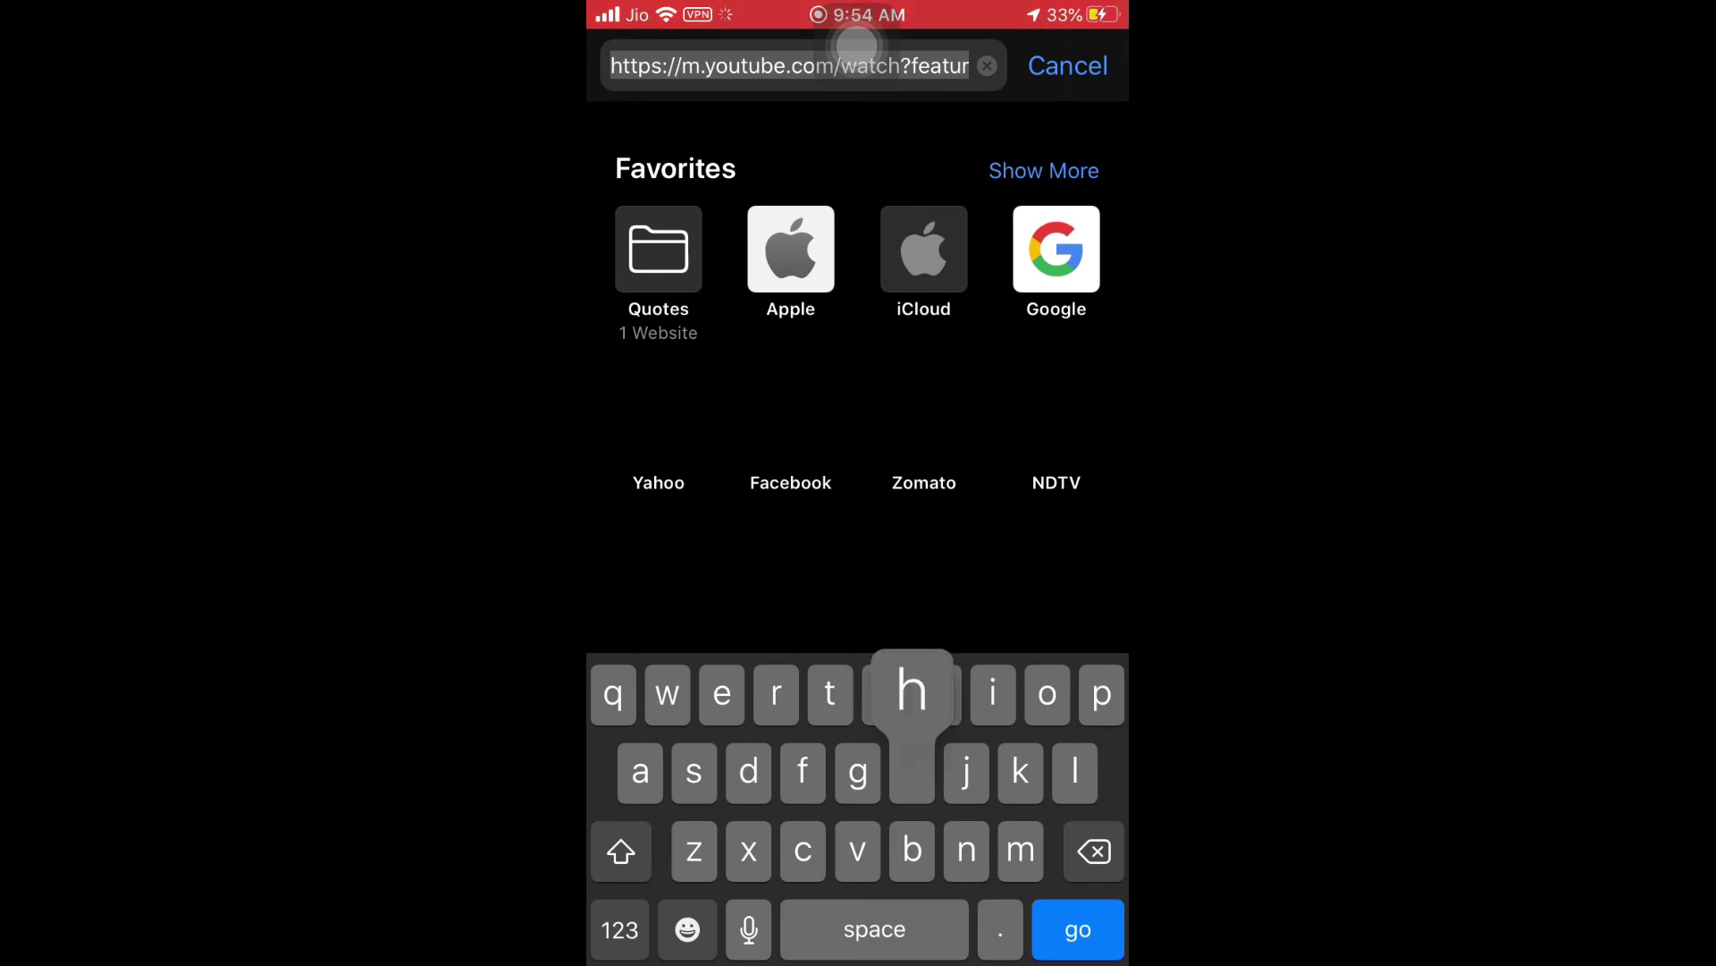
type("vskd")
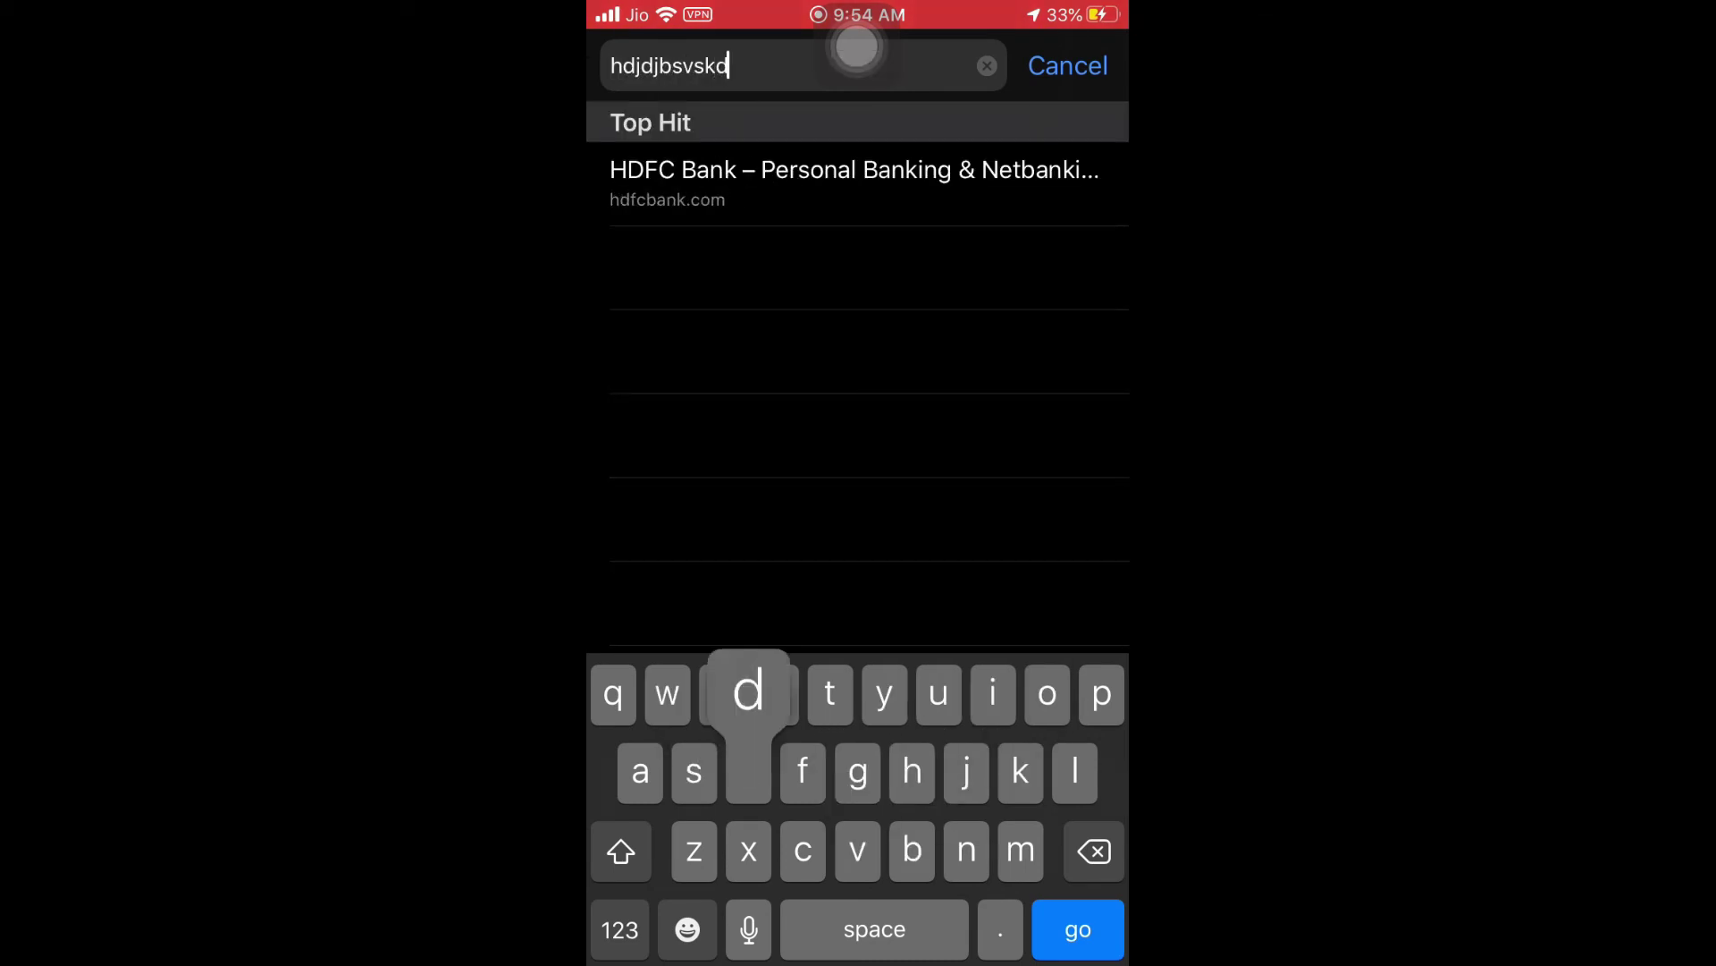
type("bebshxhdnwbwhcu")
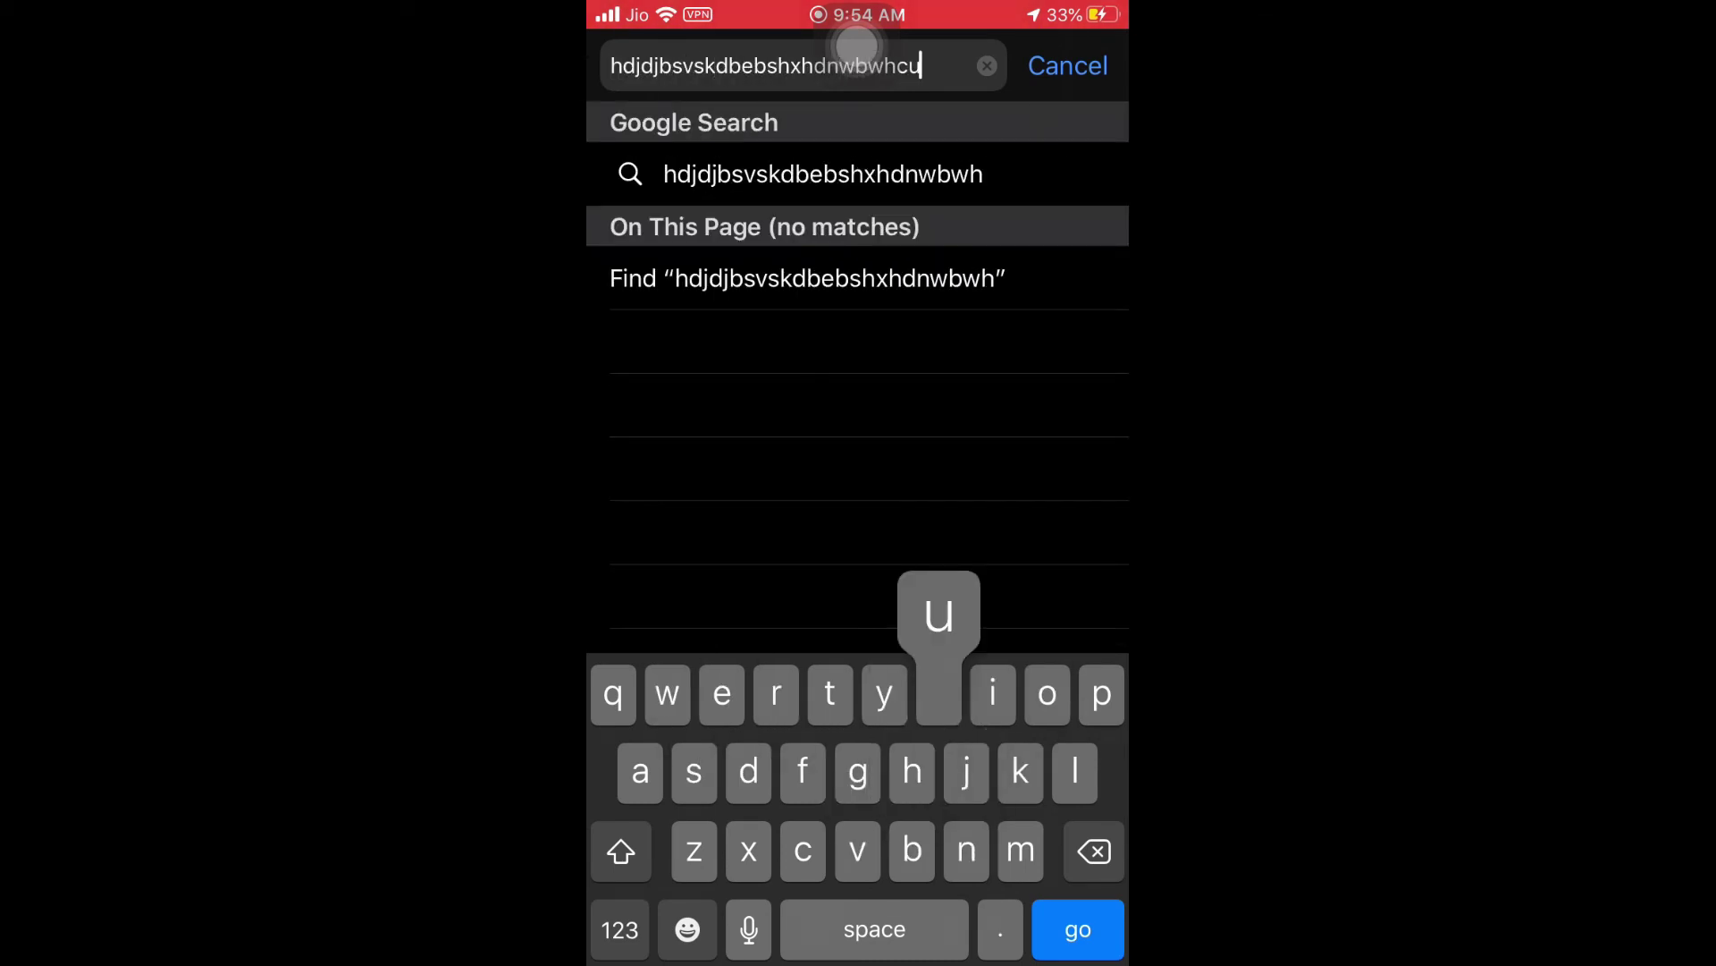
type("dndjdje")
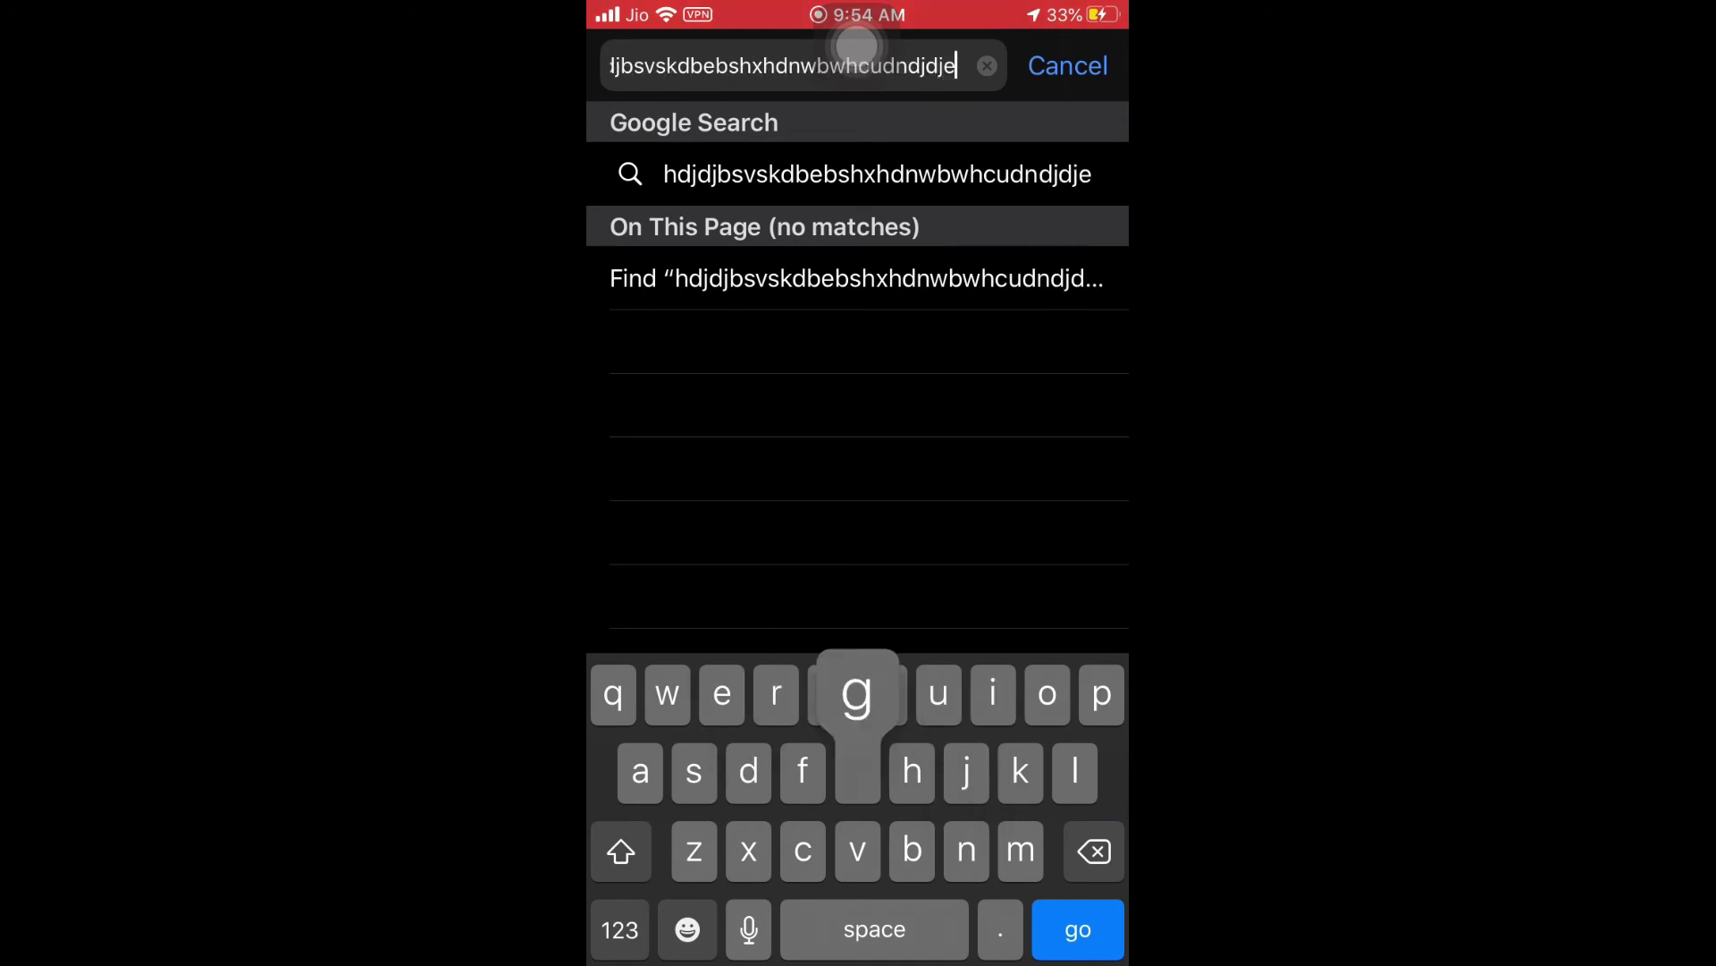
type("gwndjshrjr")
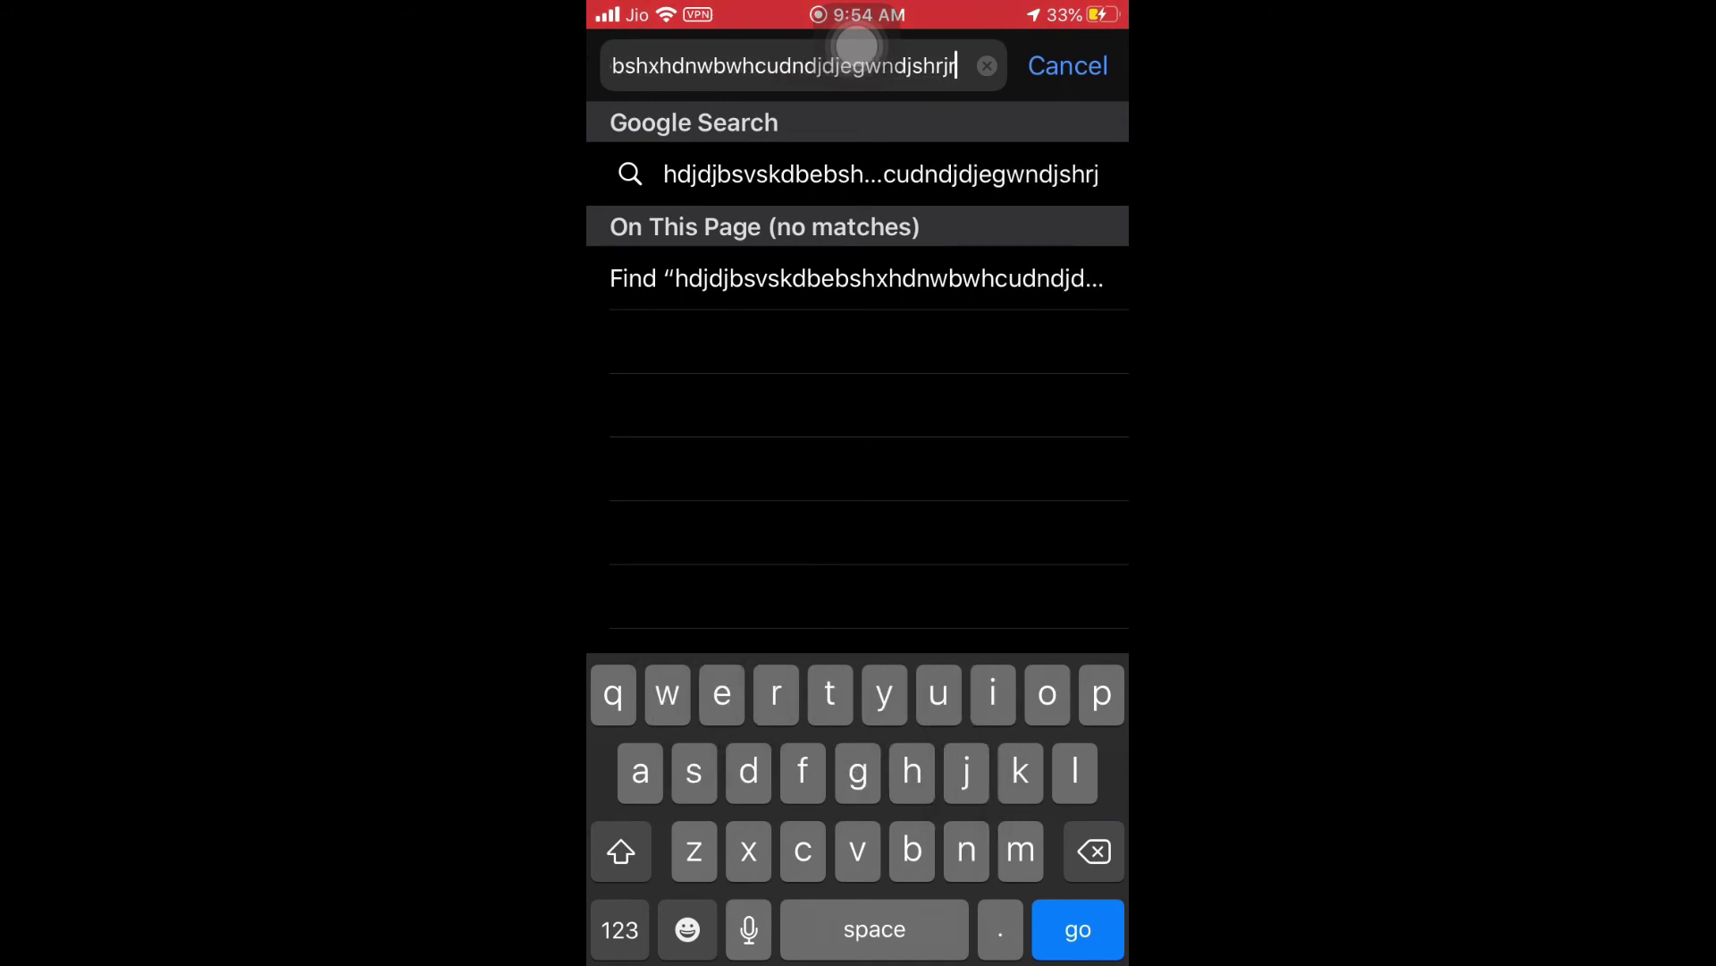
type("ndndhdhsjdb")
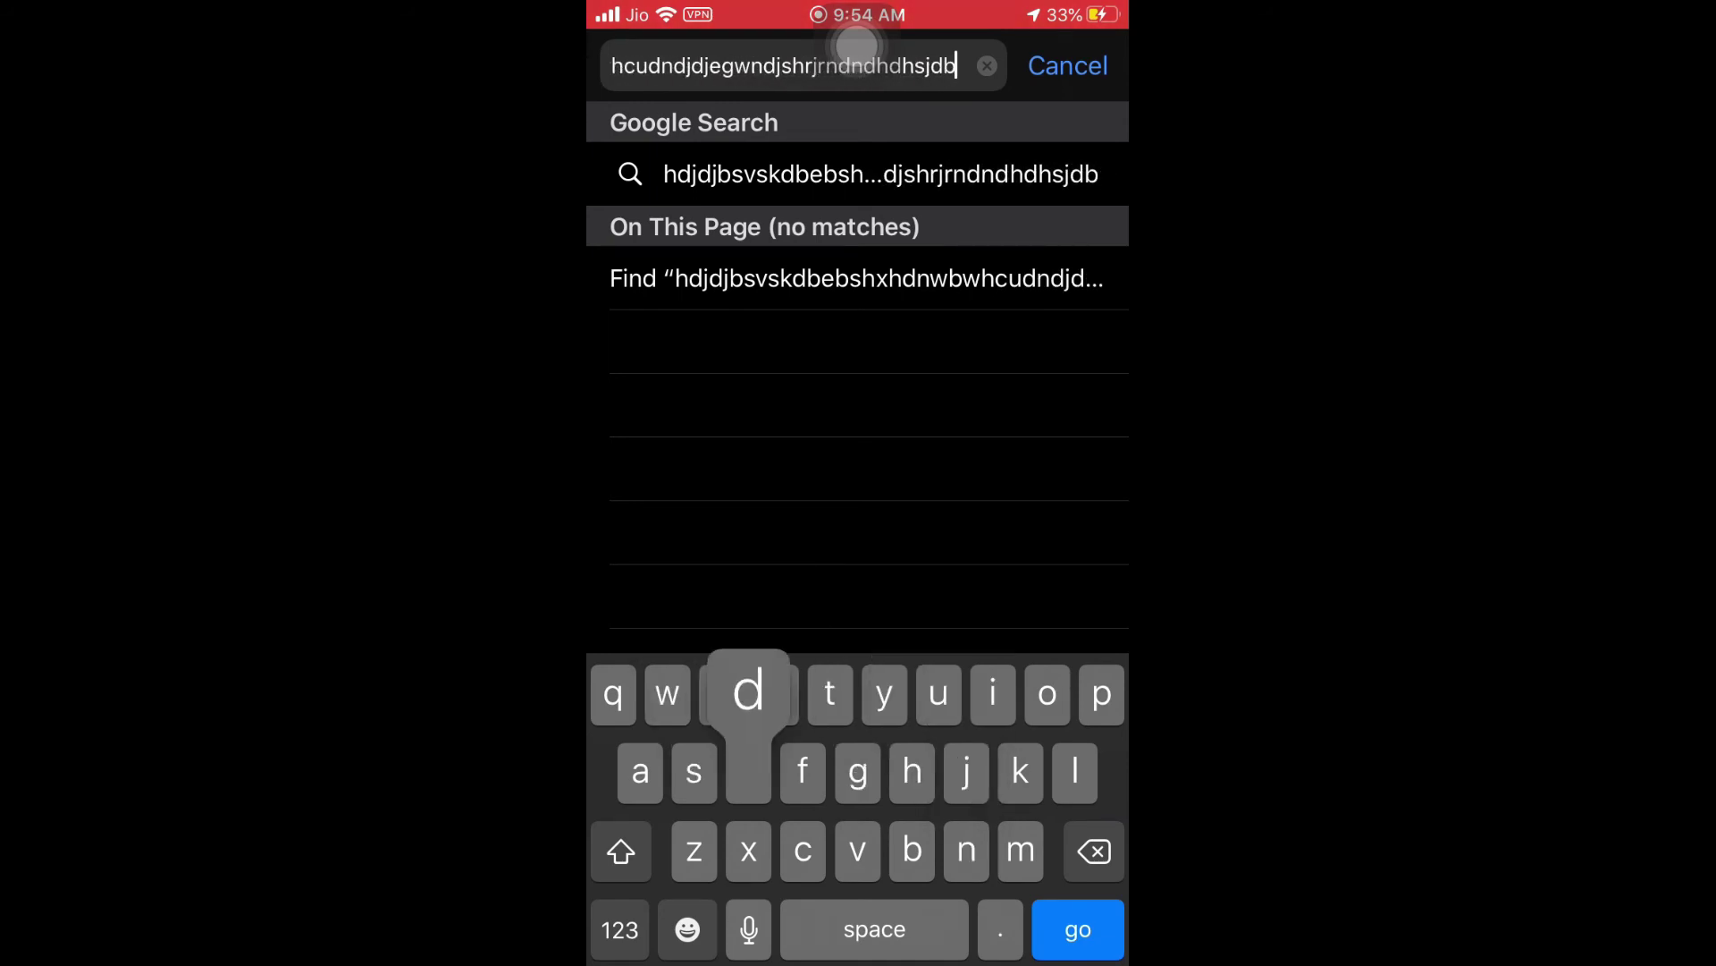
type("dndjfjfbejen")
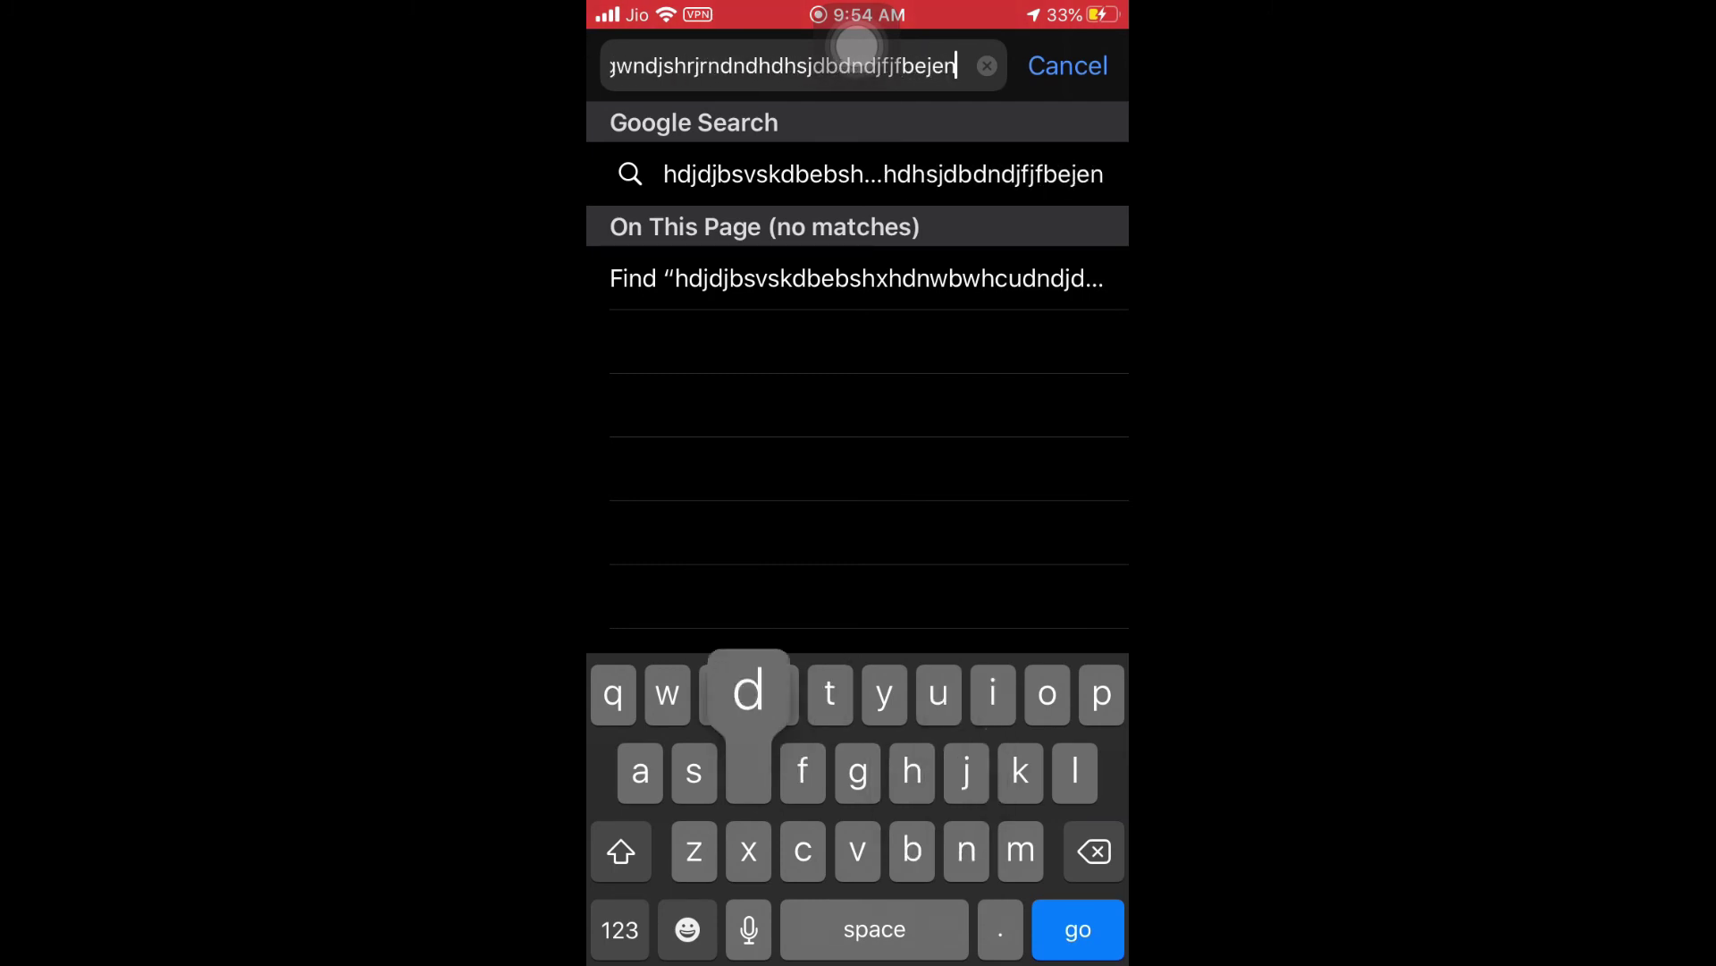
type("dndhwjdjdjd")
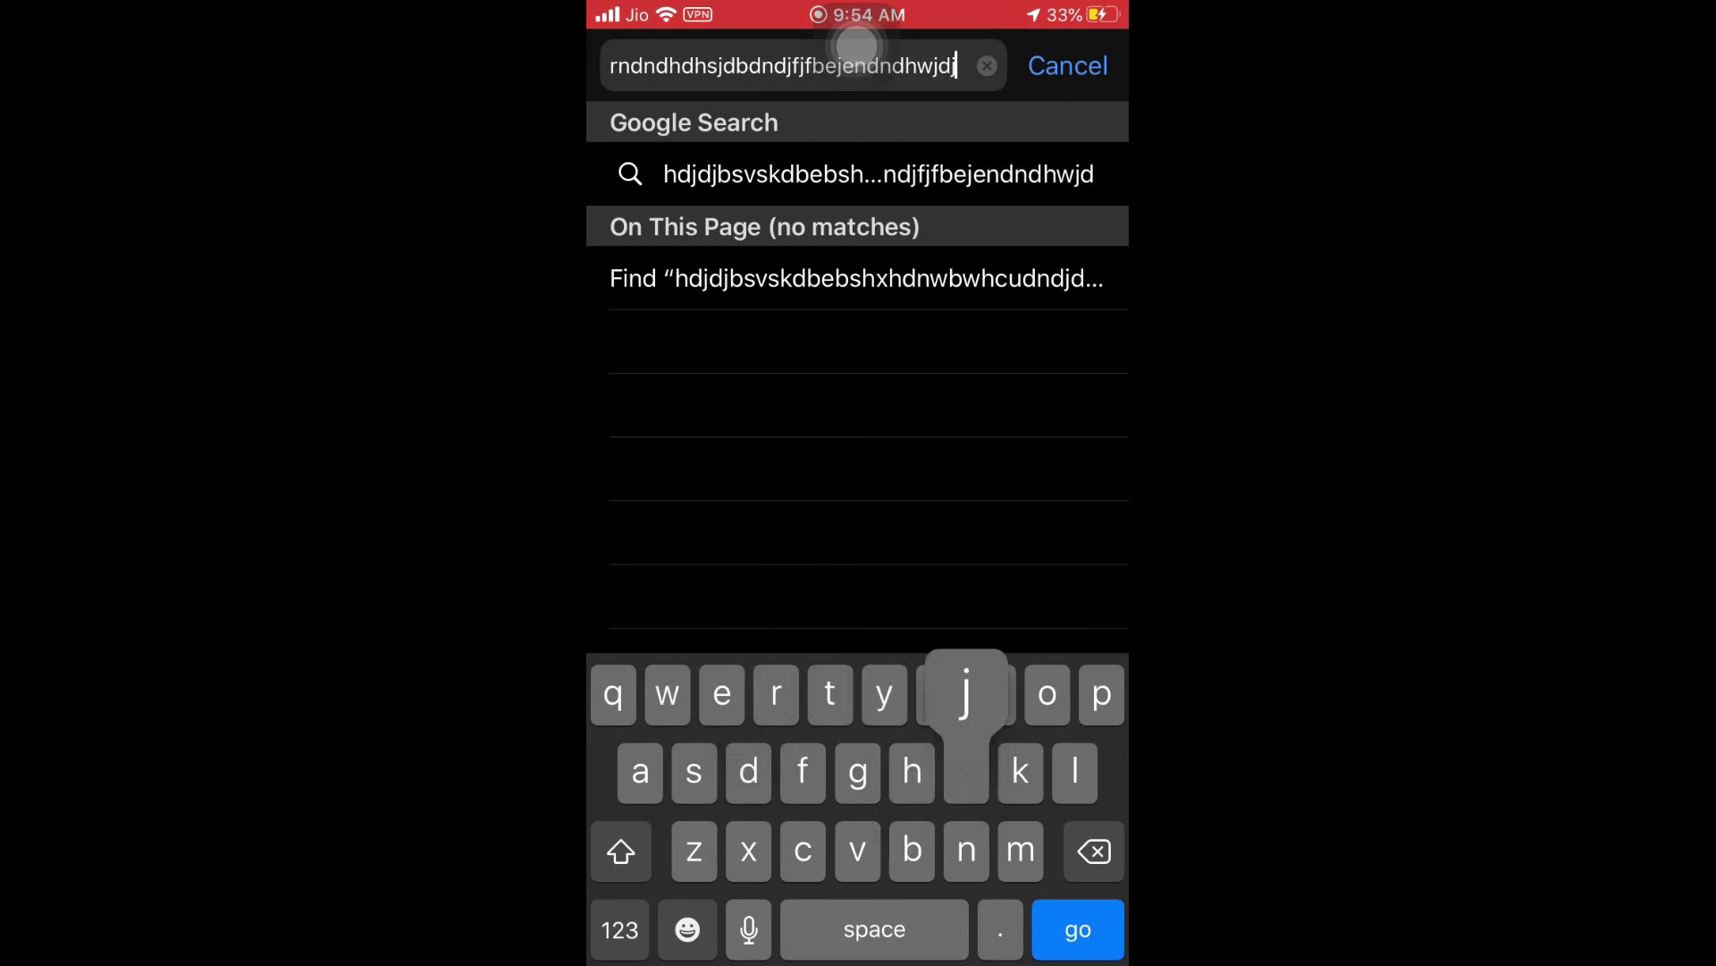
left_click(1067, 65)
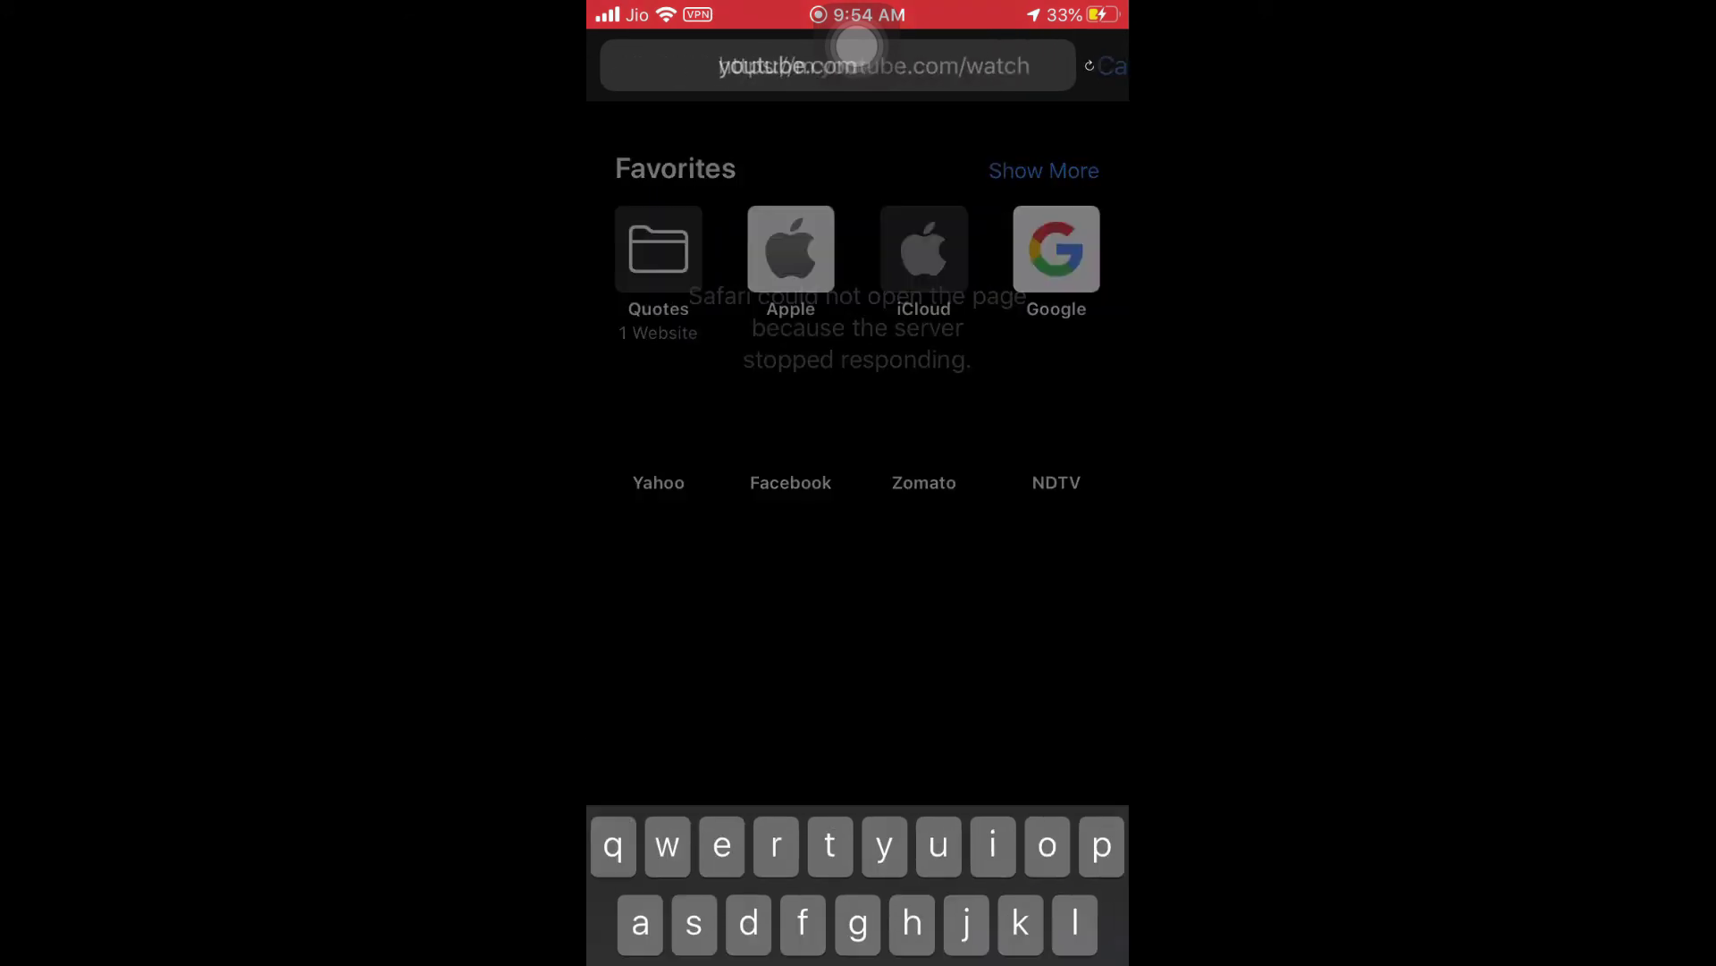